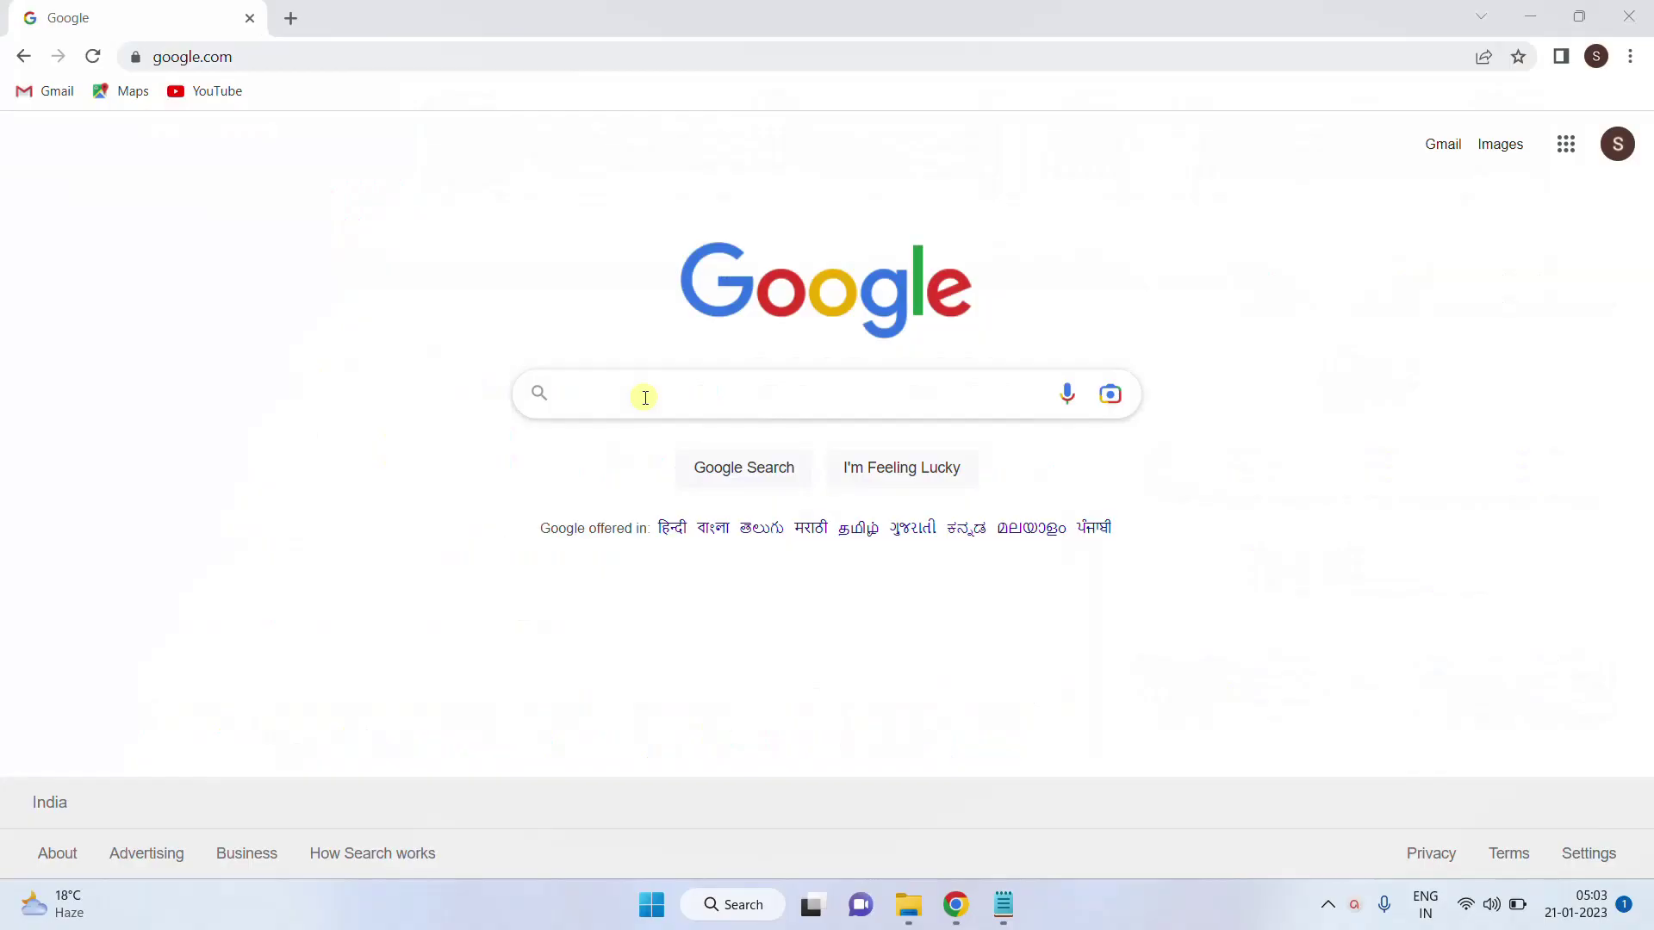
Search Google for "redistributable package" and open Microsoft's latest supported Visual C++ Redistributable downloads page.
left_click(643, 395)
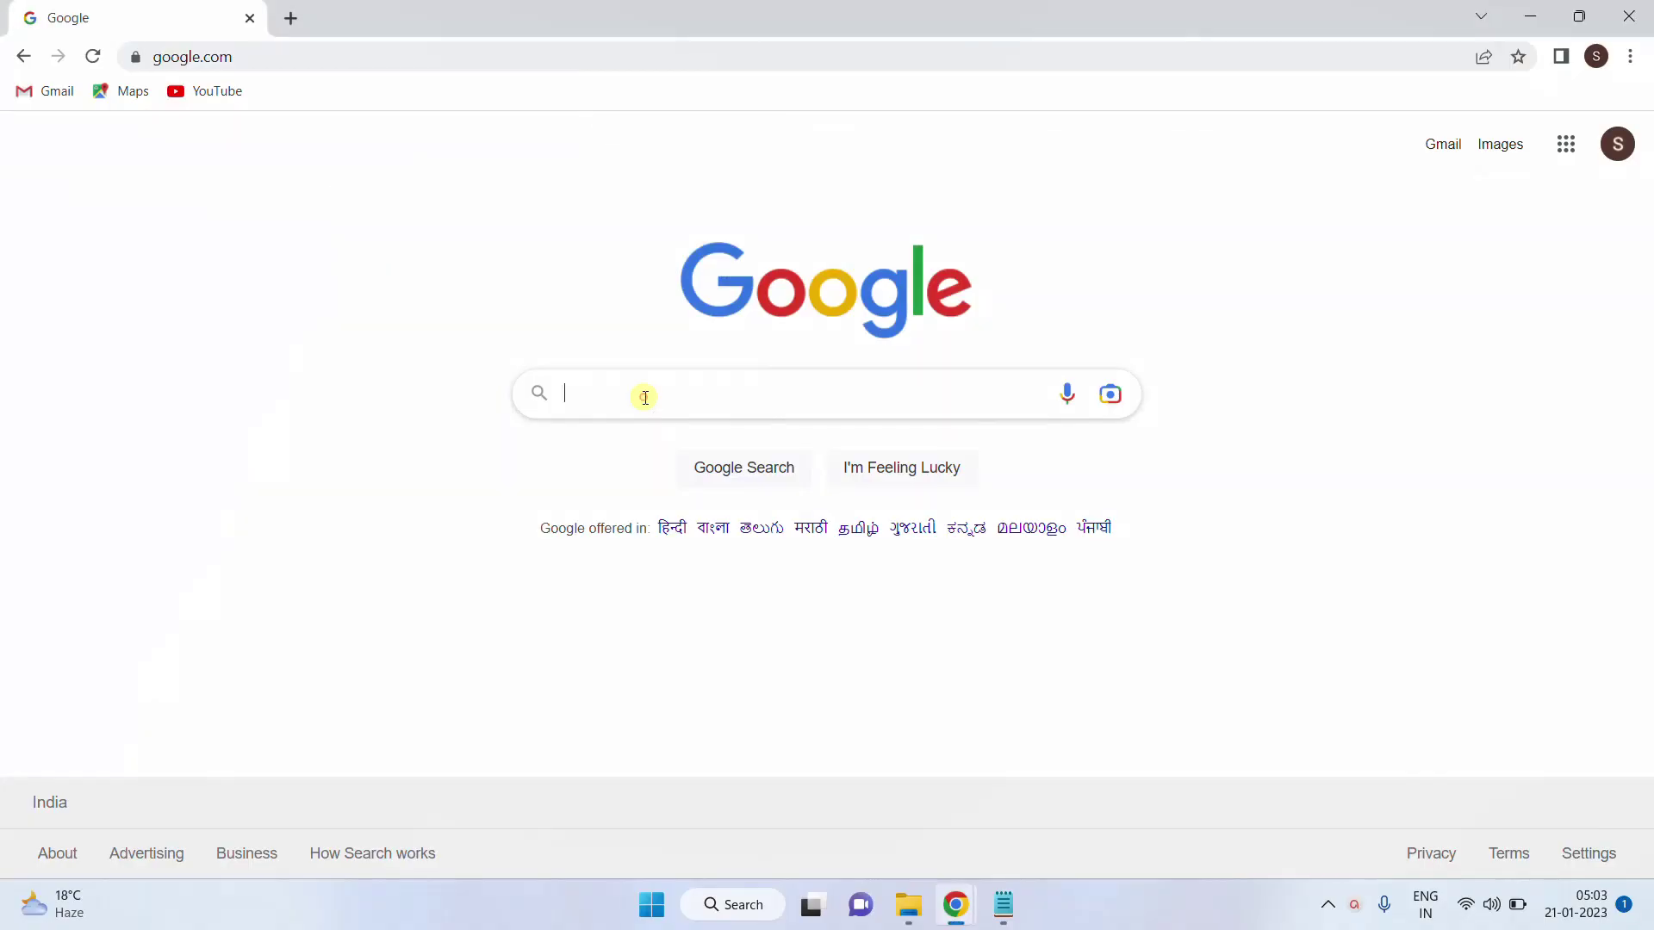
type("redistributable package")
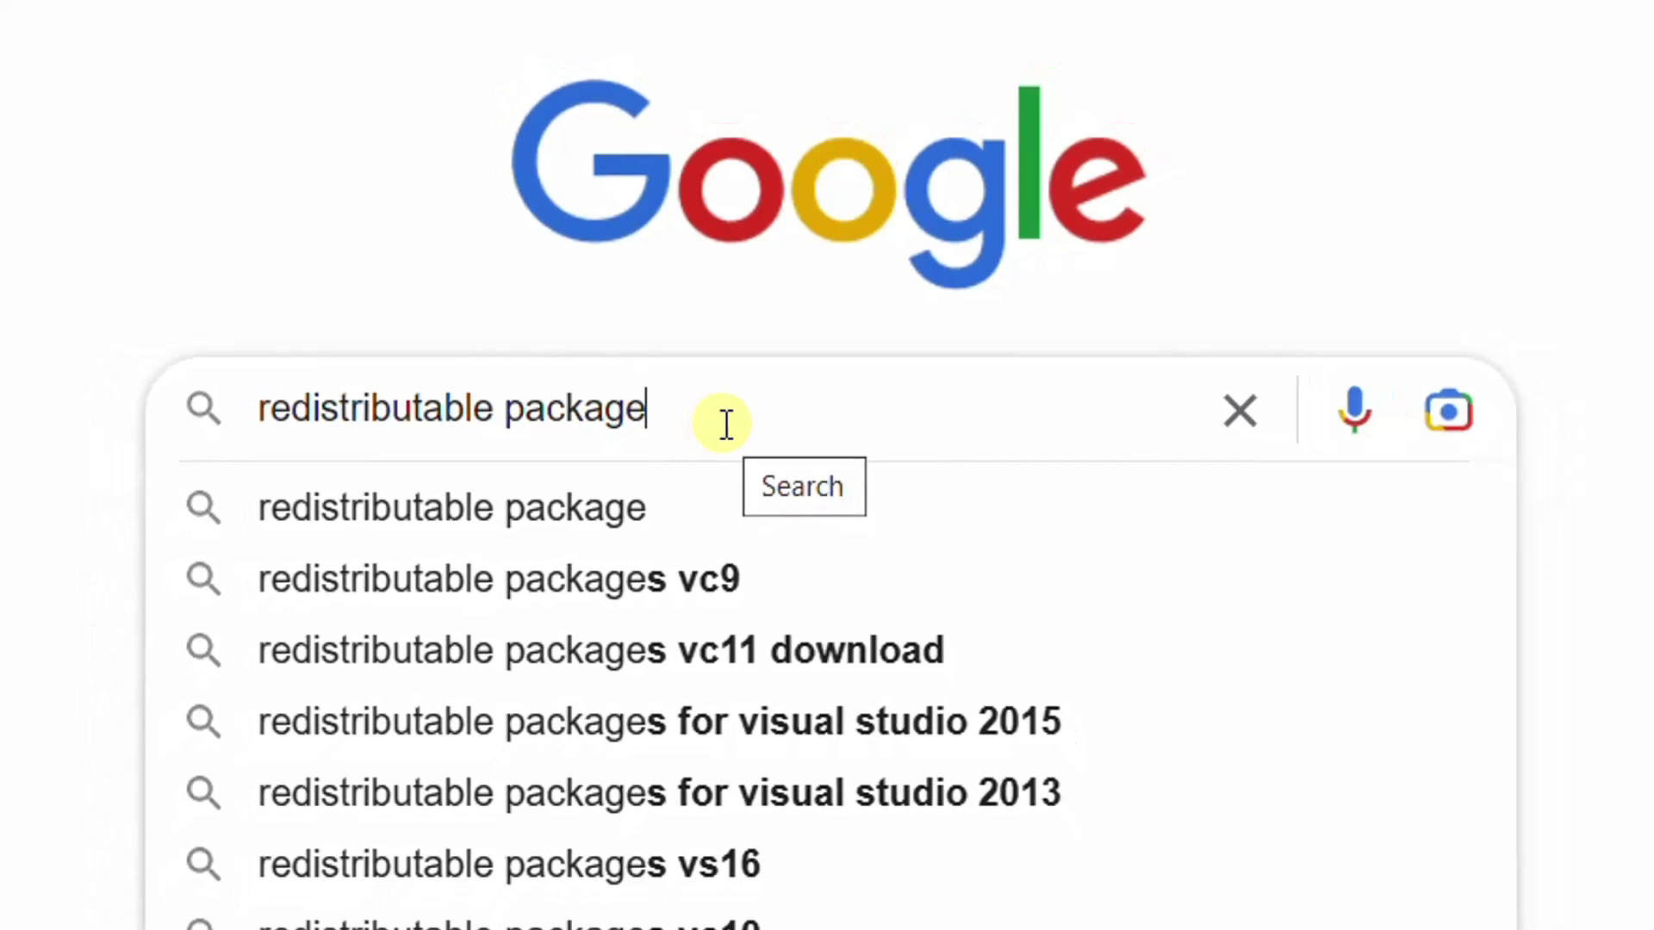
key("Return")
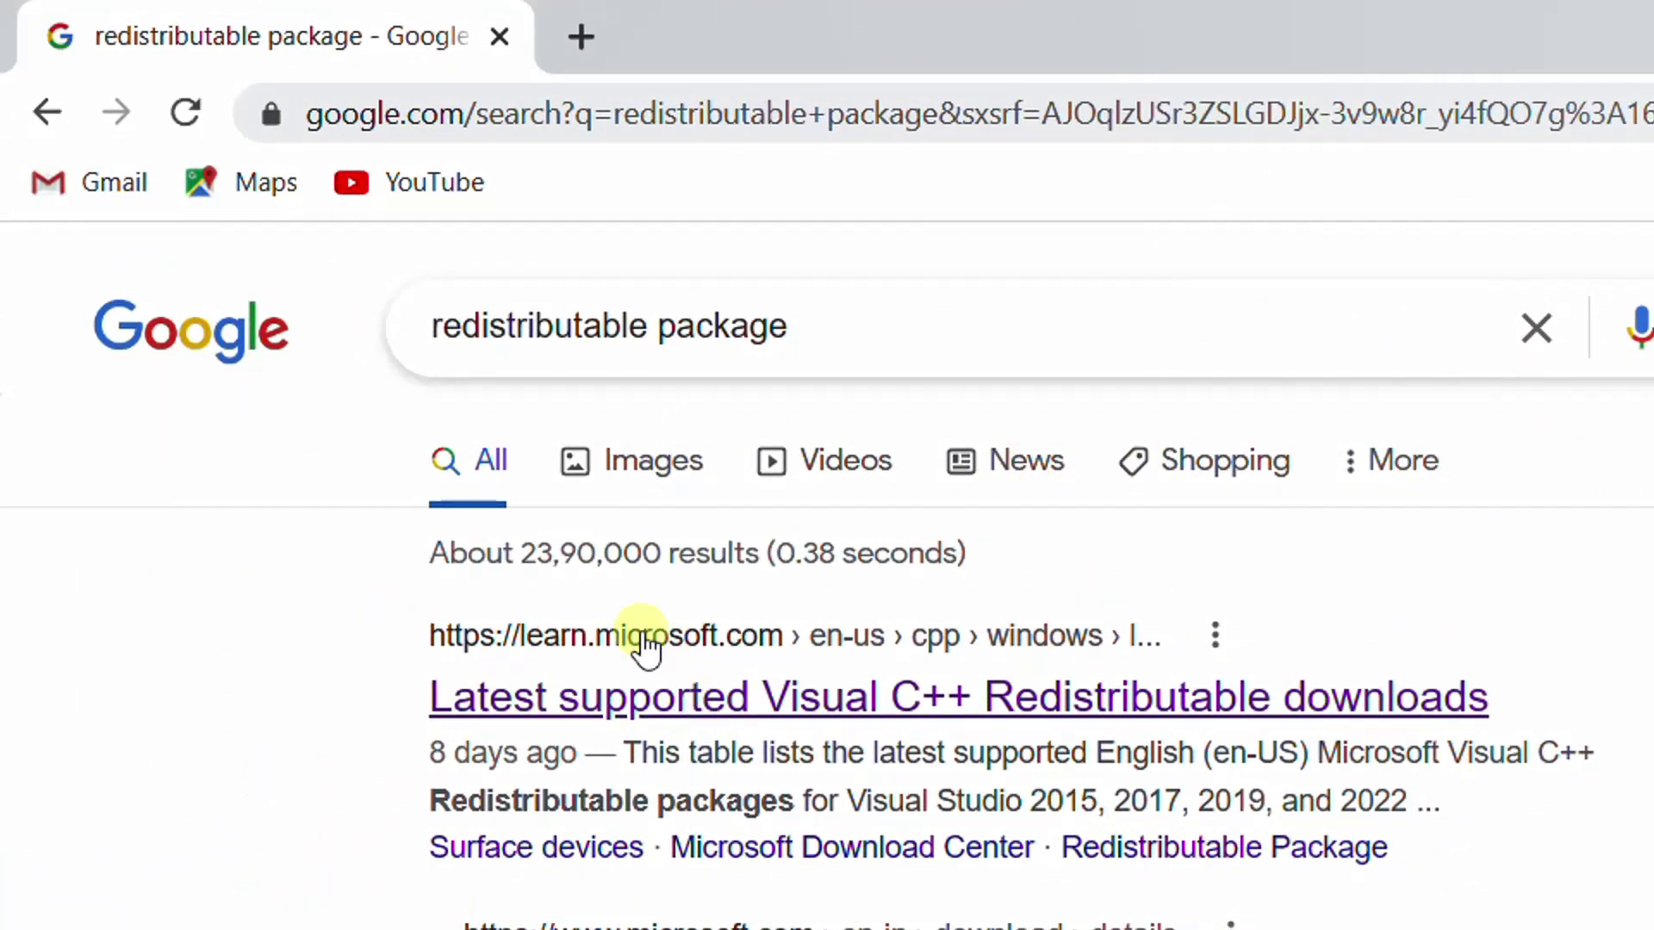
left_click(560, 710)
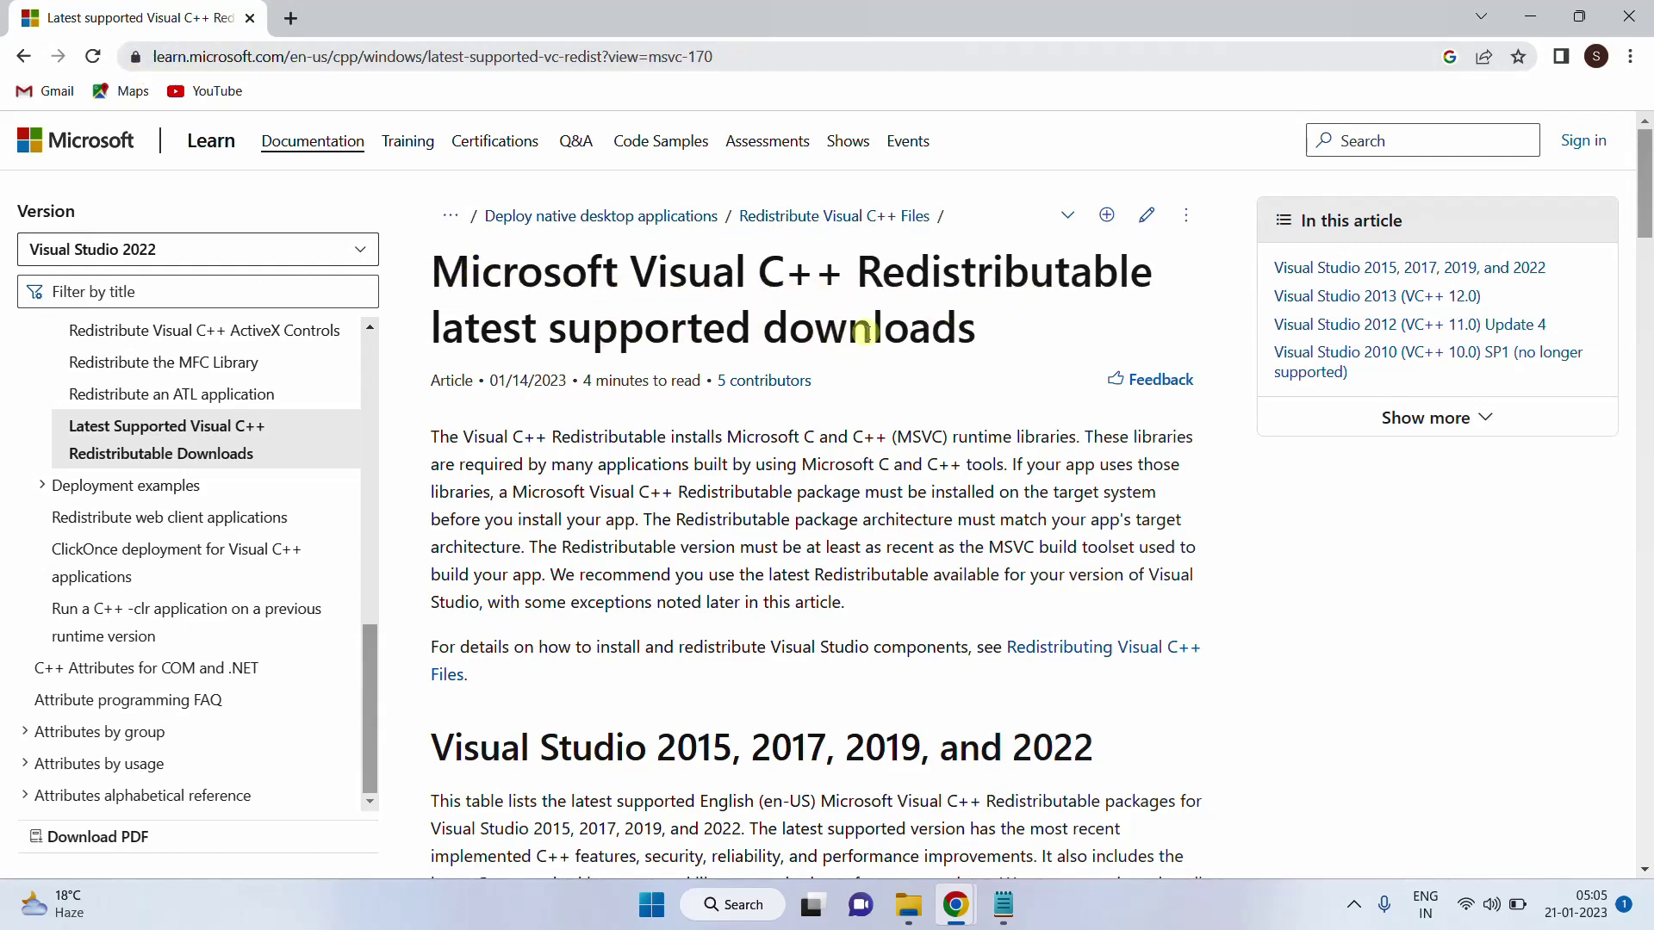
Download the X64 redistributable for Visual Studio 2015, 2017, 2019 and 2022 and show the downloaded file in its folder.
scroll(671, 453, "down", 6)
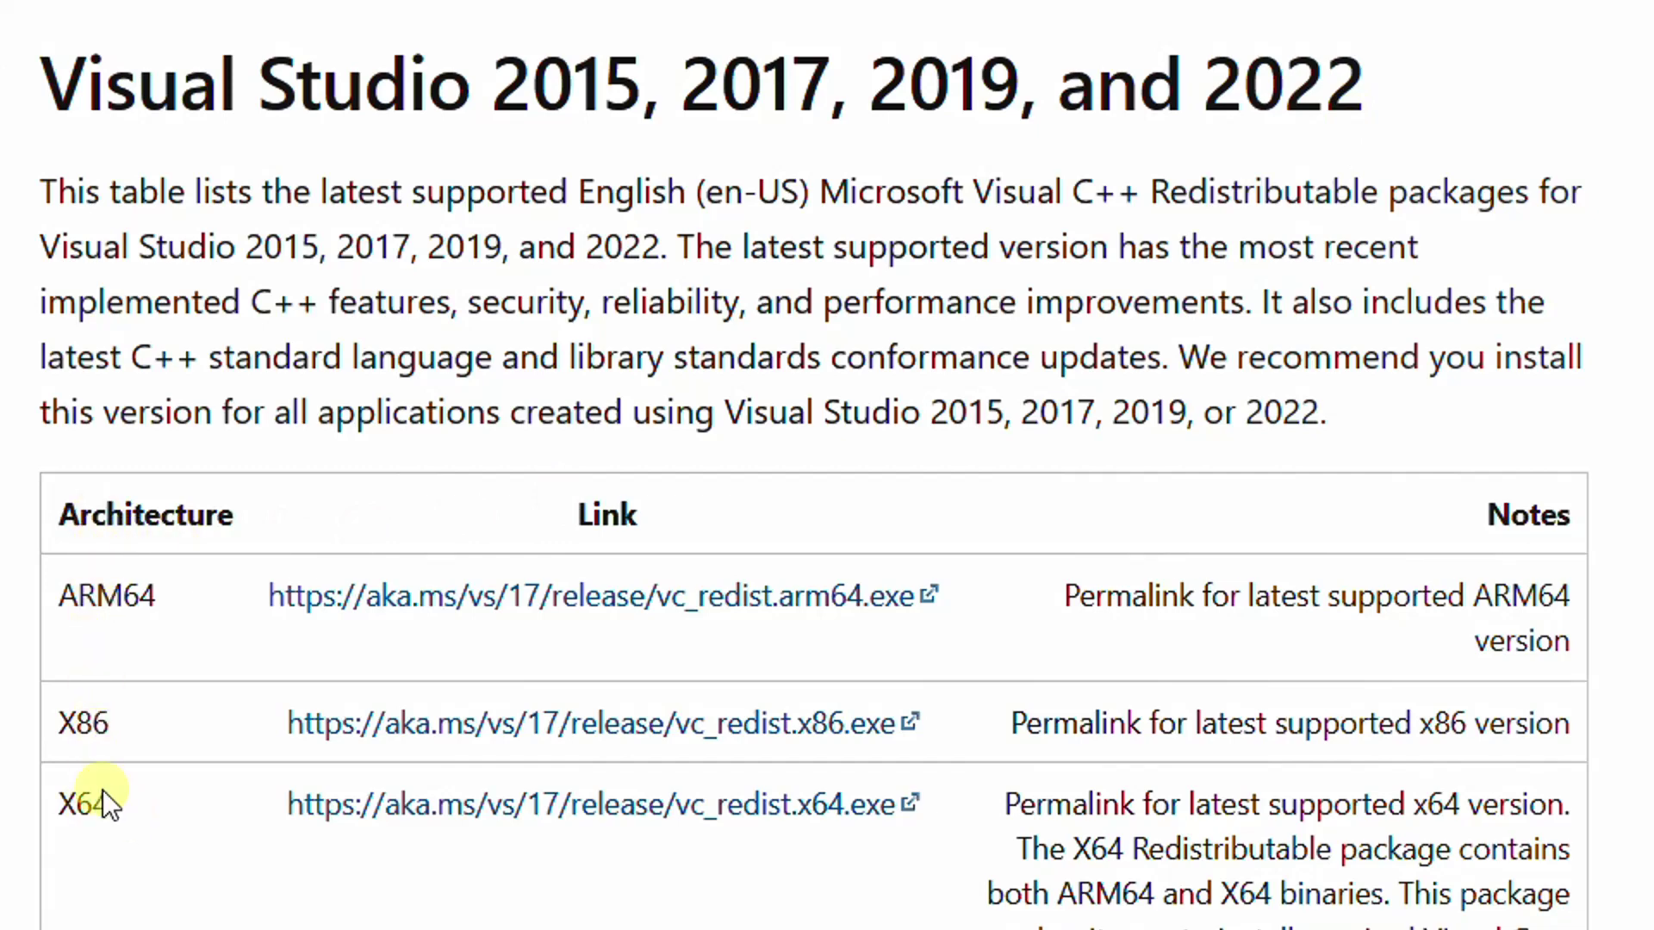
left_click_drag(67, 726, 122, 716)
left_click_drag(116, 798, 70, 818)
left_click(147, 834)
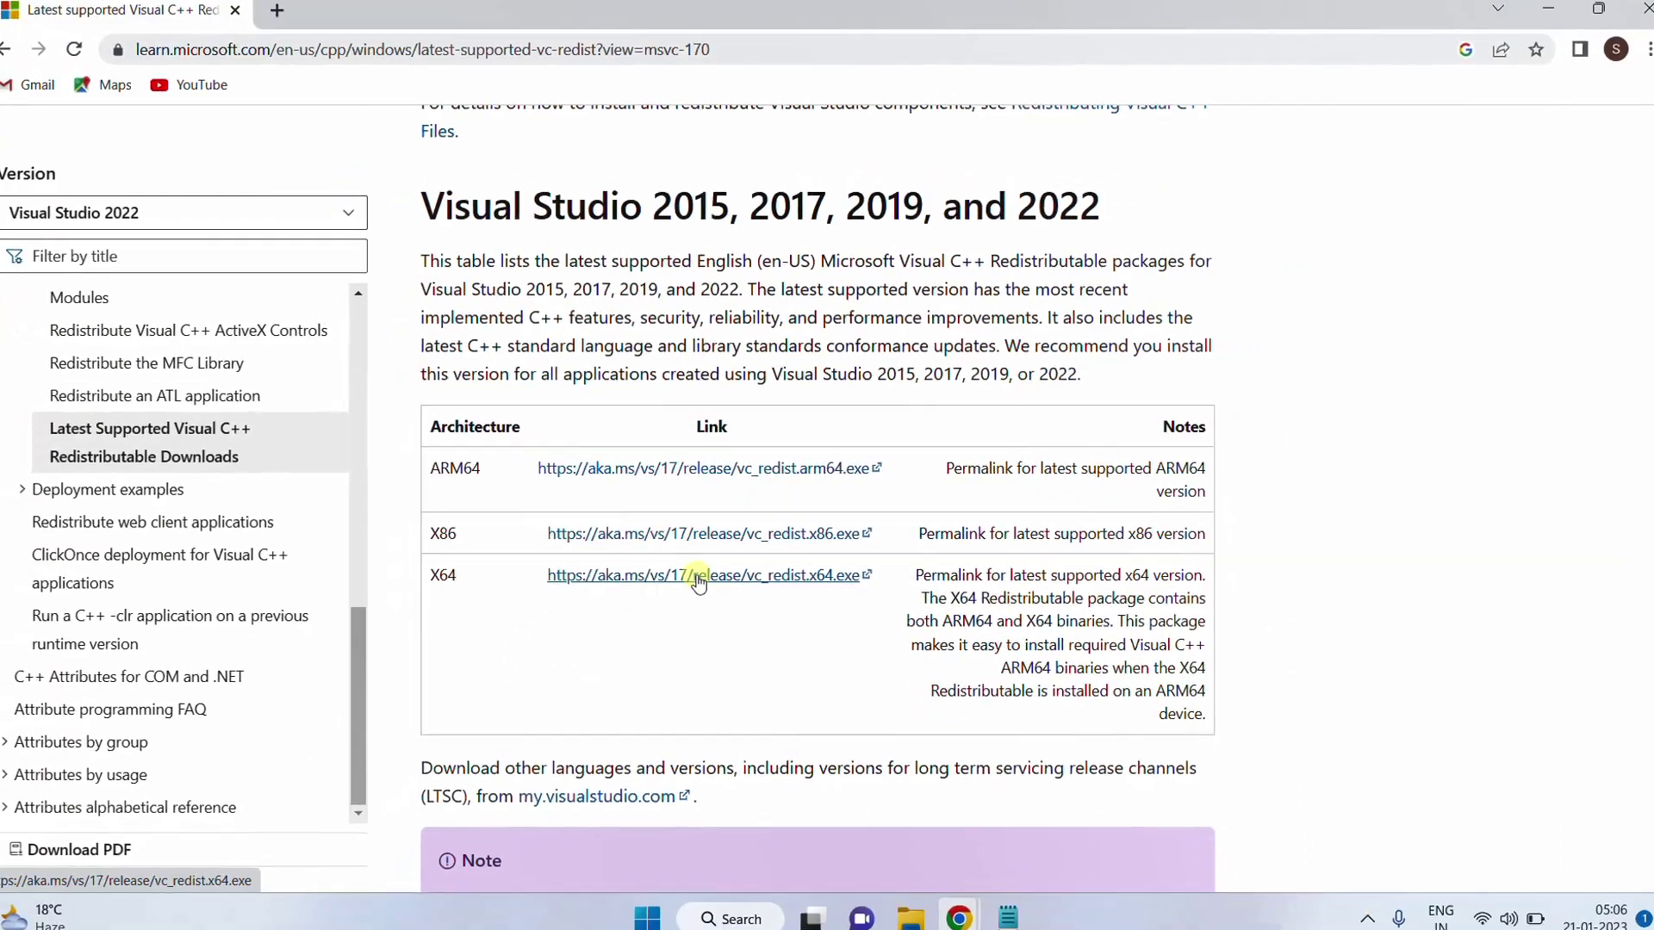
left_click(702, 570)
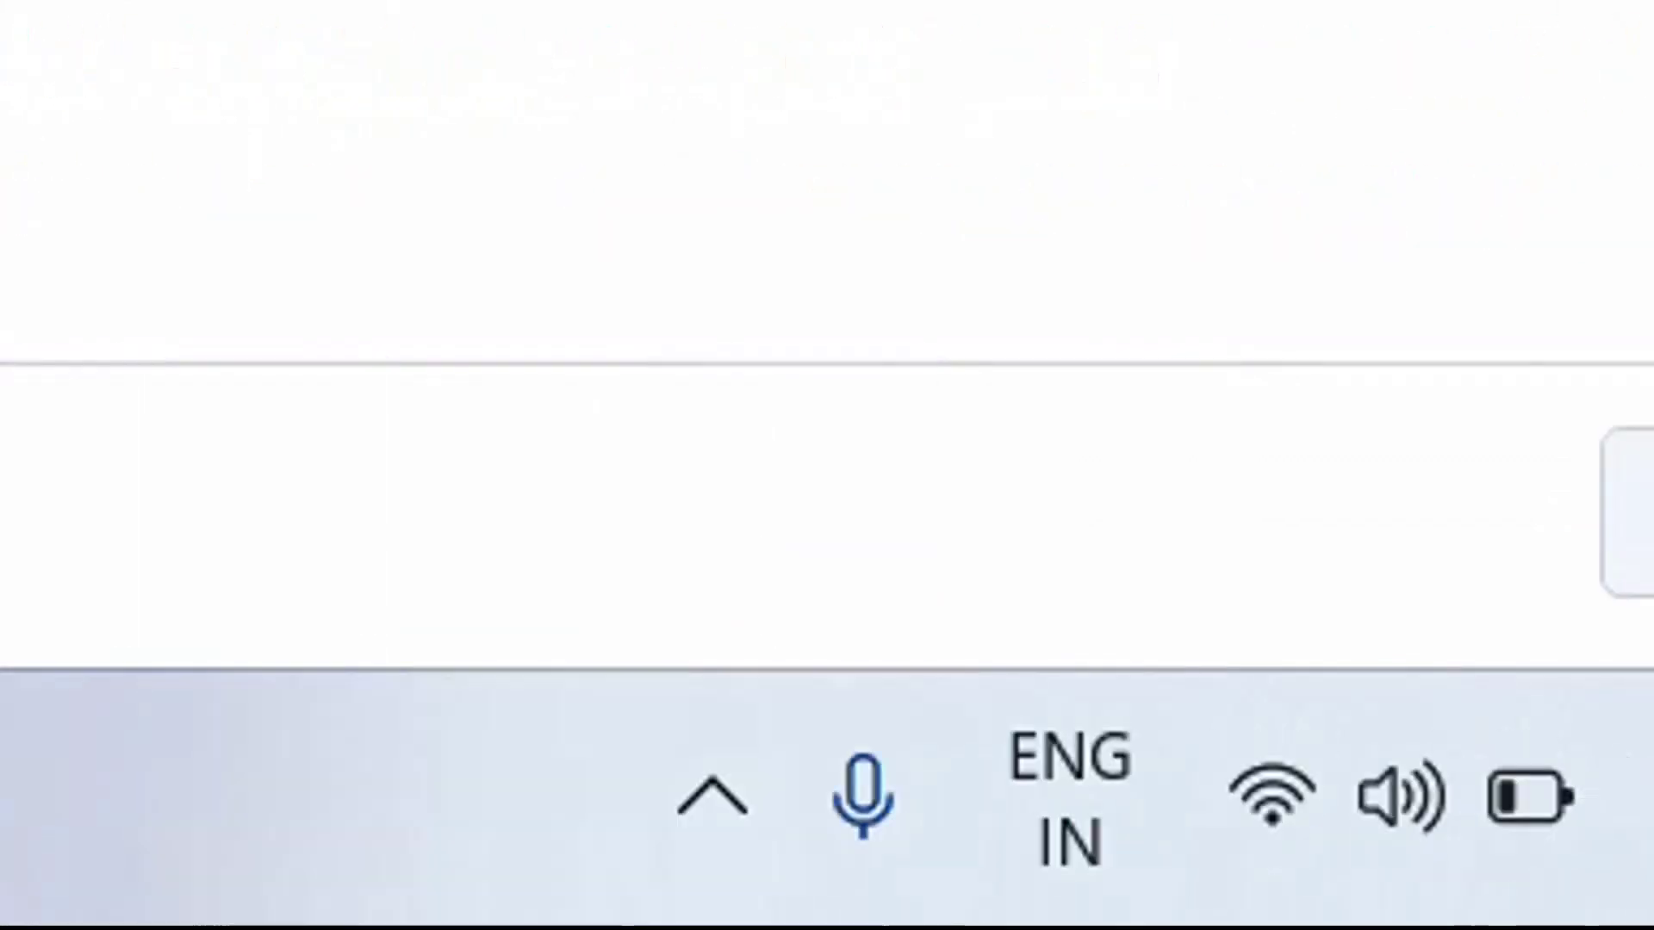
left_click(1172, 513)
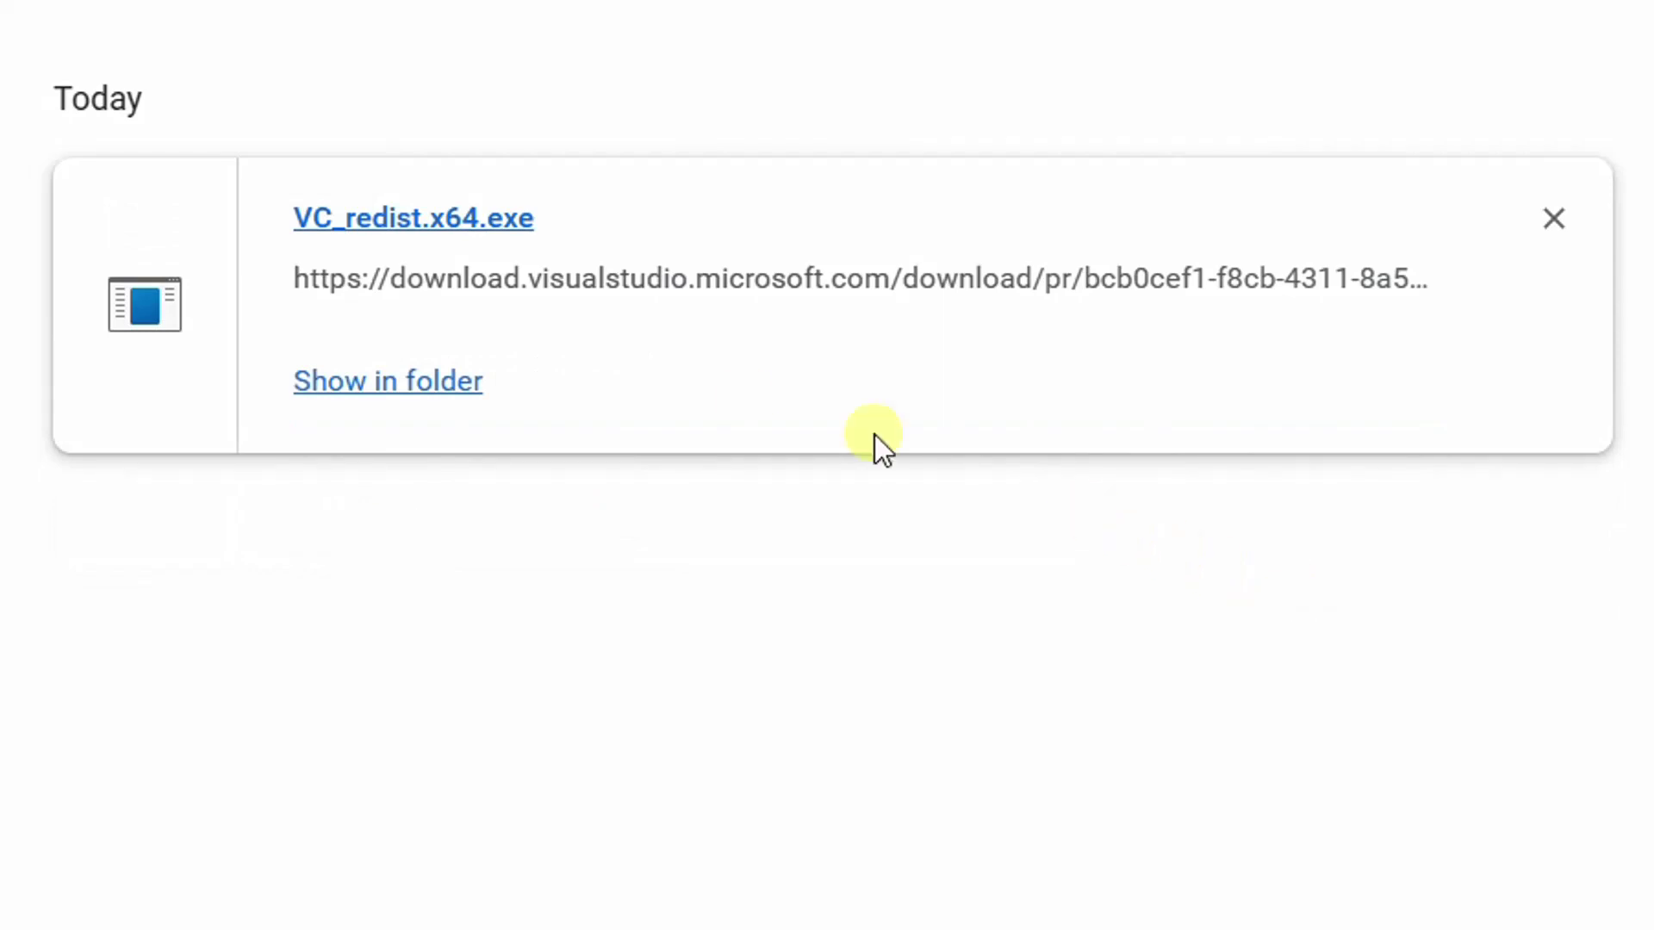
left_click(388, 381)
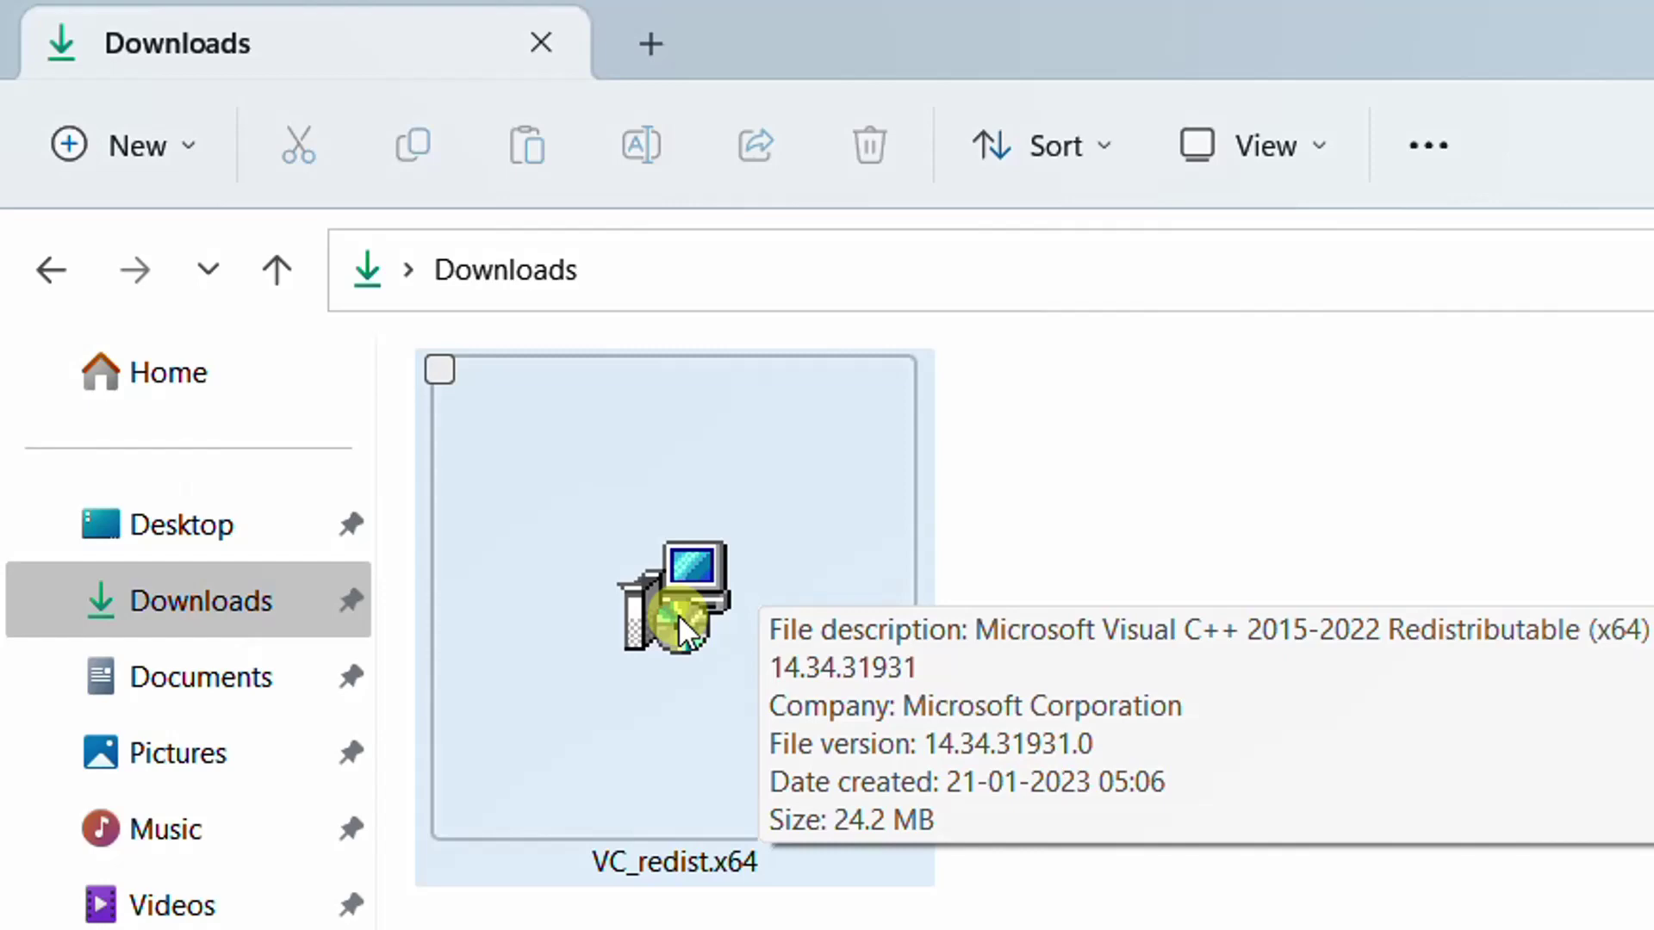
Run the VC_redist.x64 installer, agree to the license terms and install the redistributable.
right_click(686, 610)
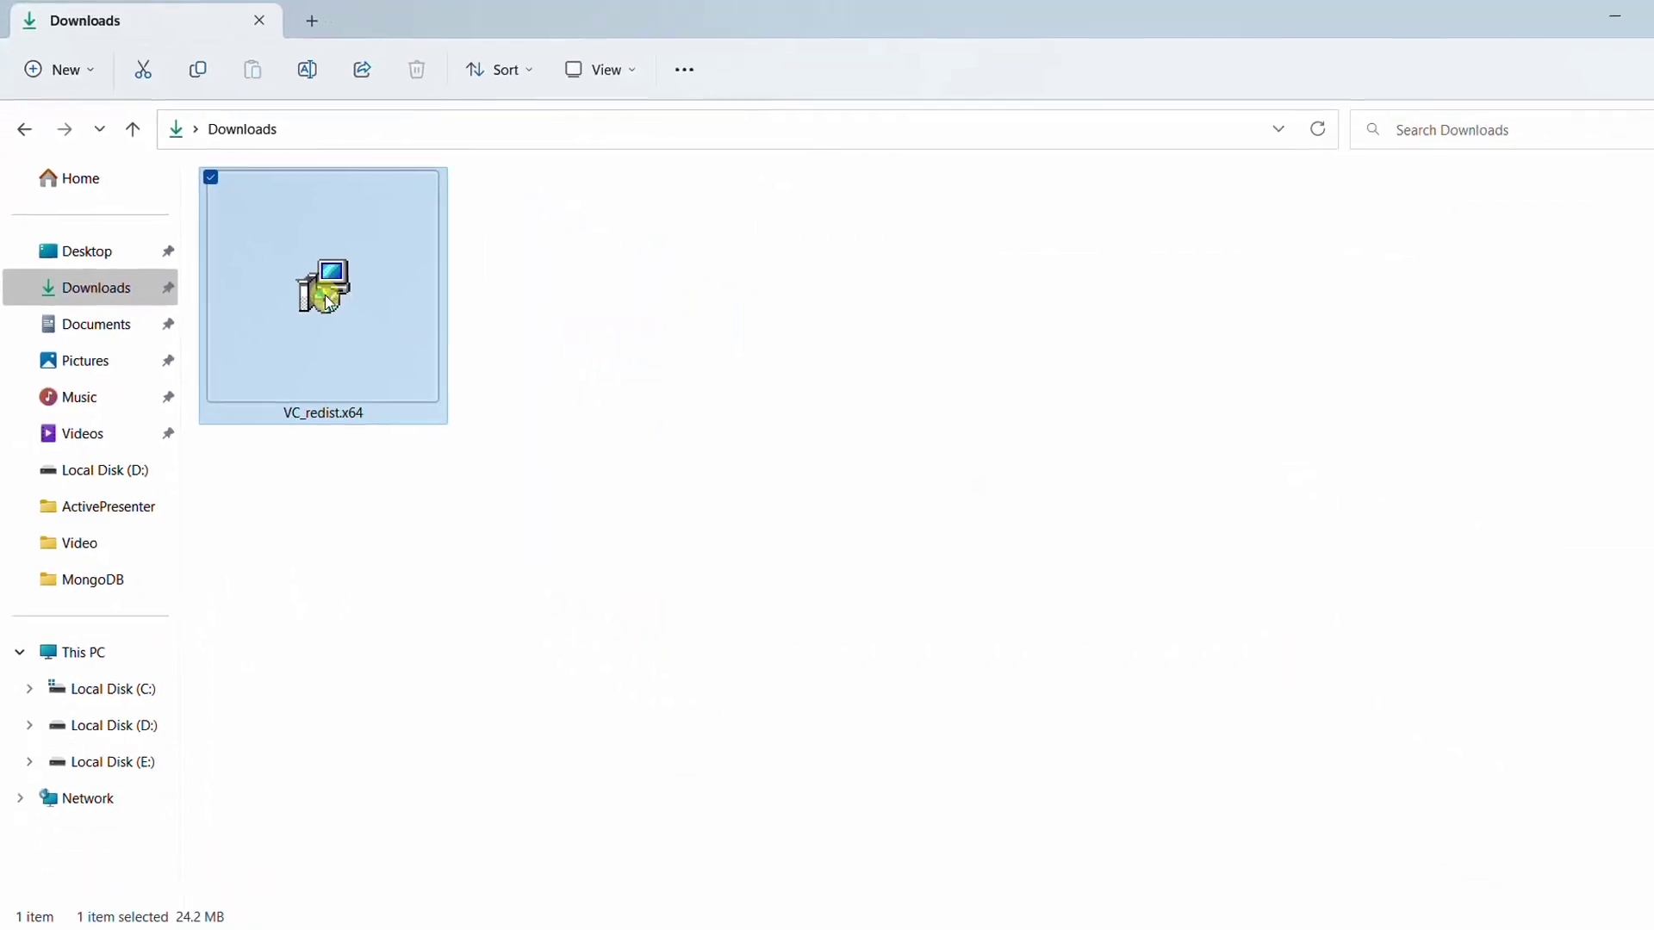
left_click(405, 384)
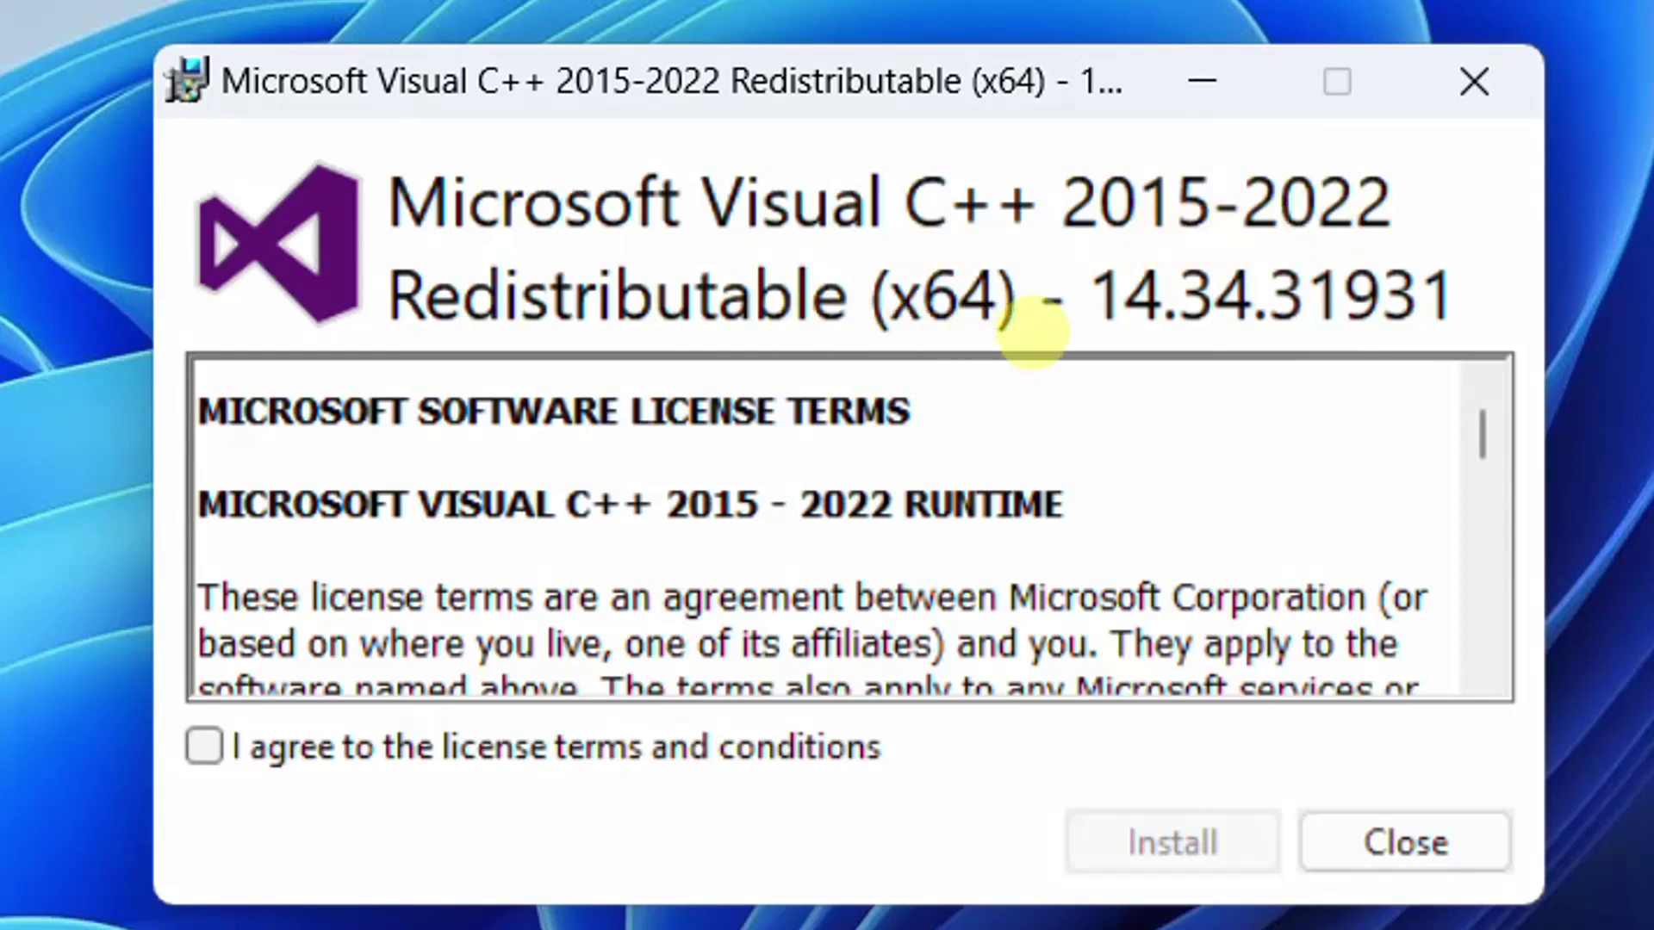
left_click(203, 746)
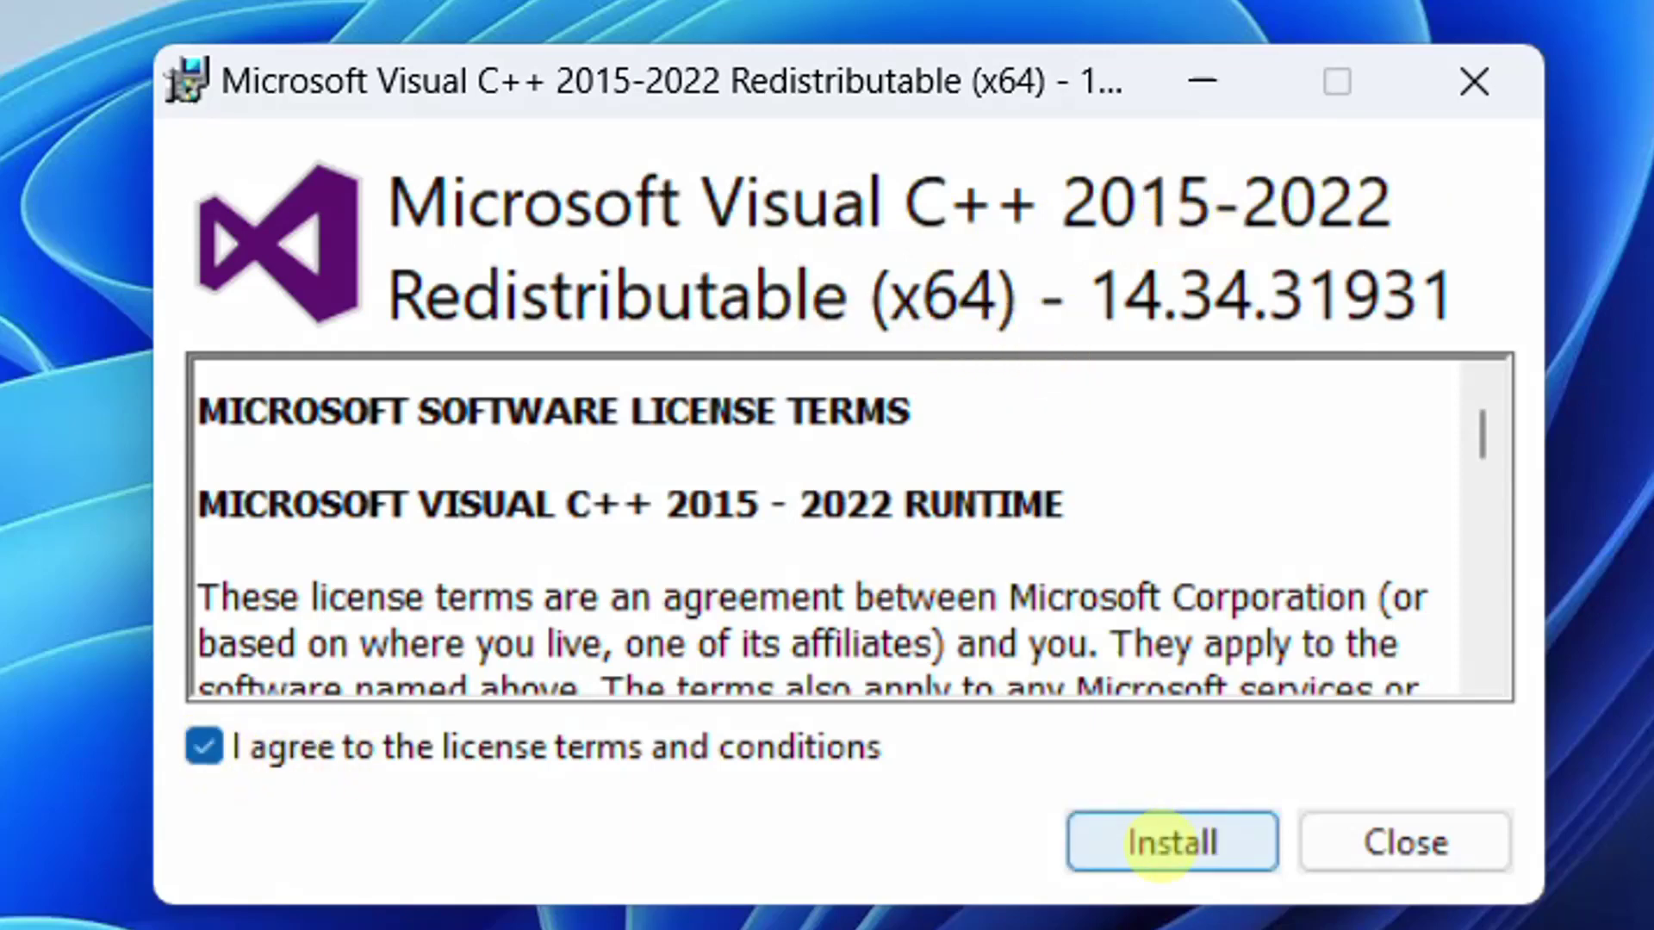
left_click(1145, 842)
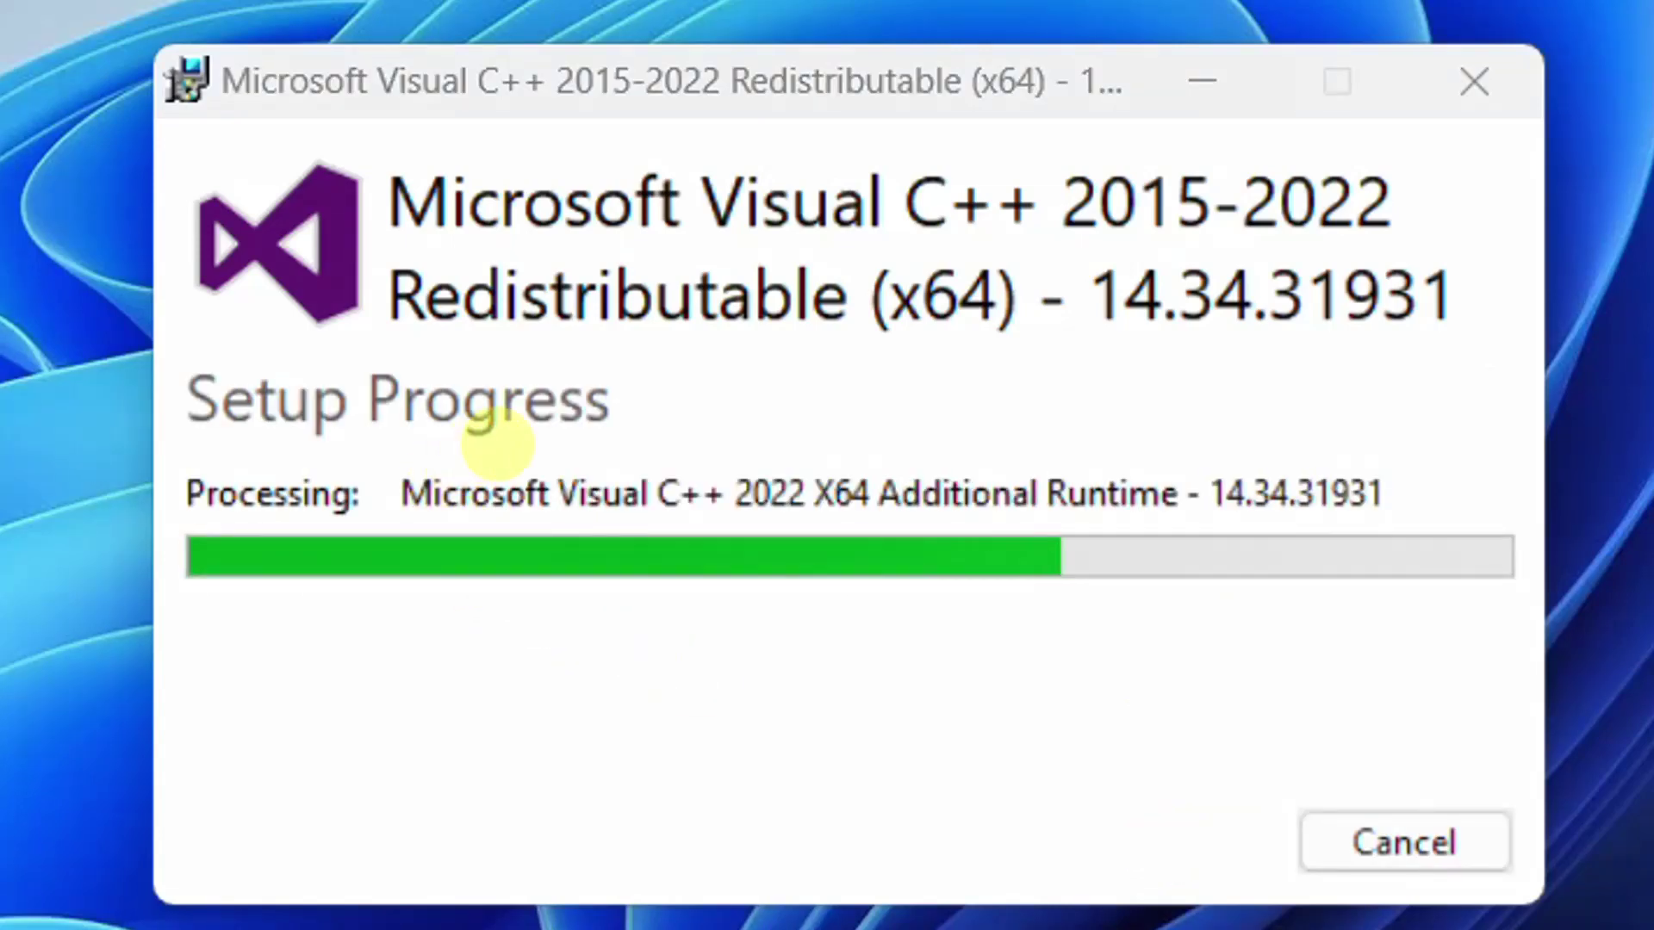
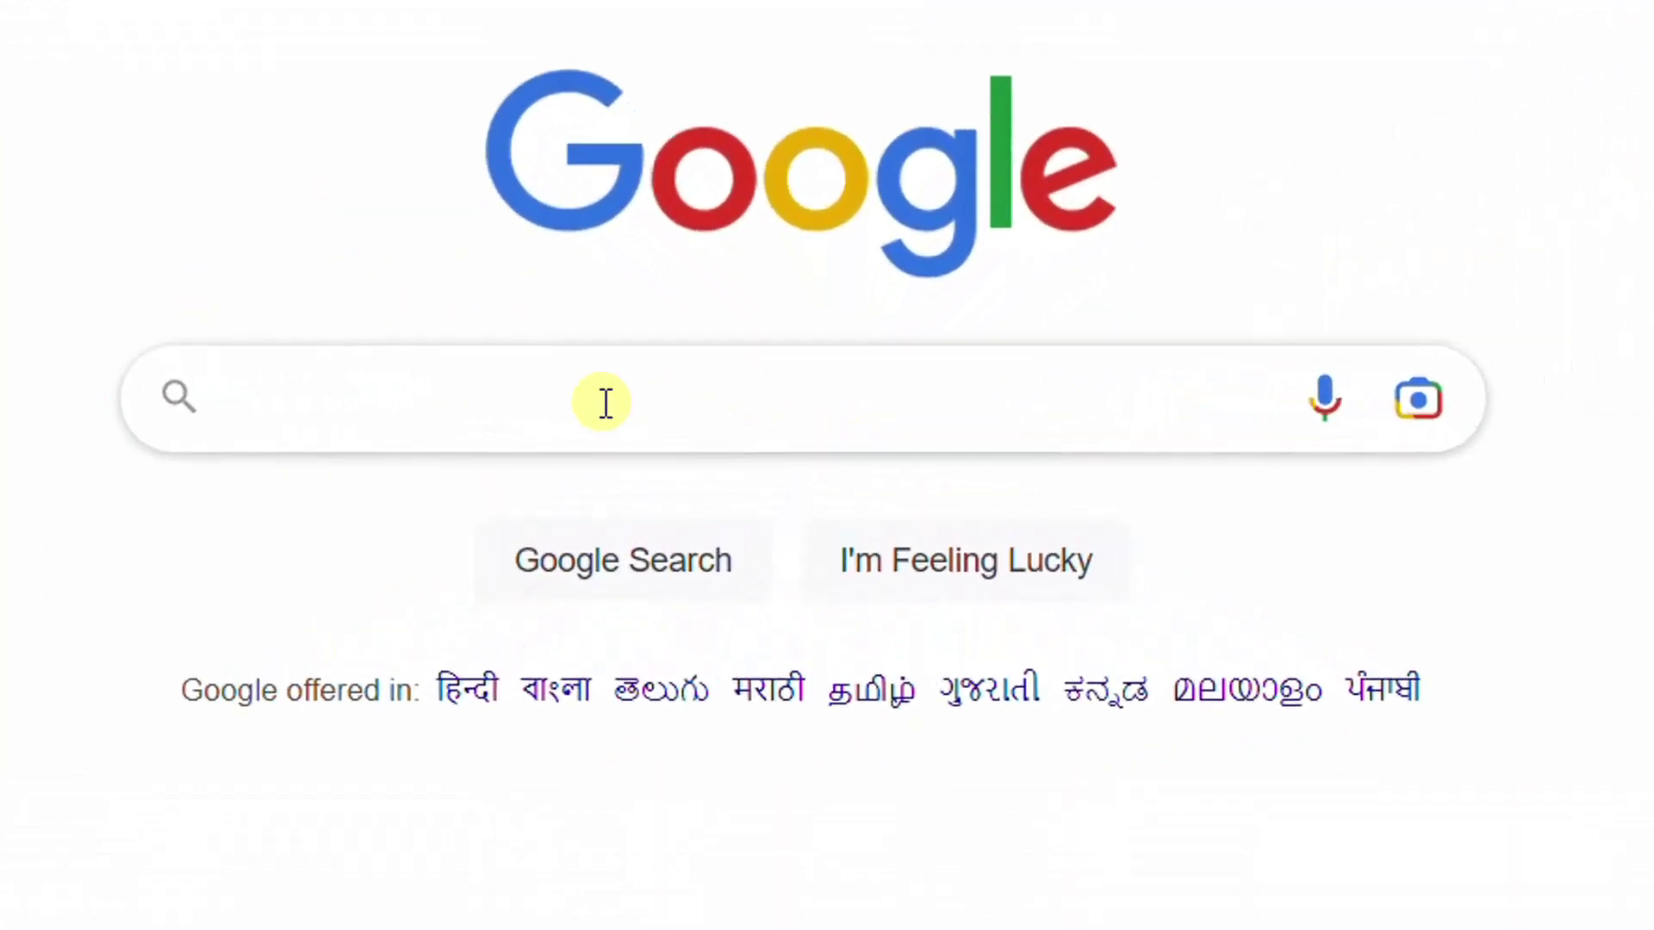
Search Google for "wampserver" and open the official WampServer website.
left_click(553, 402)
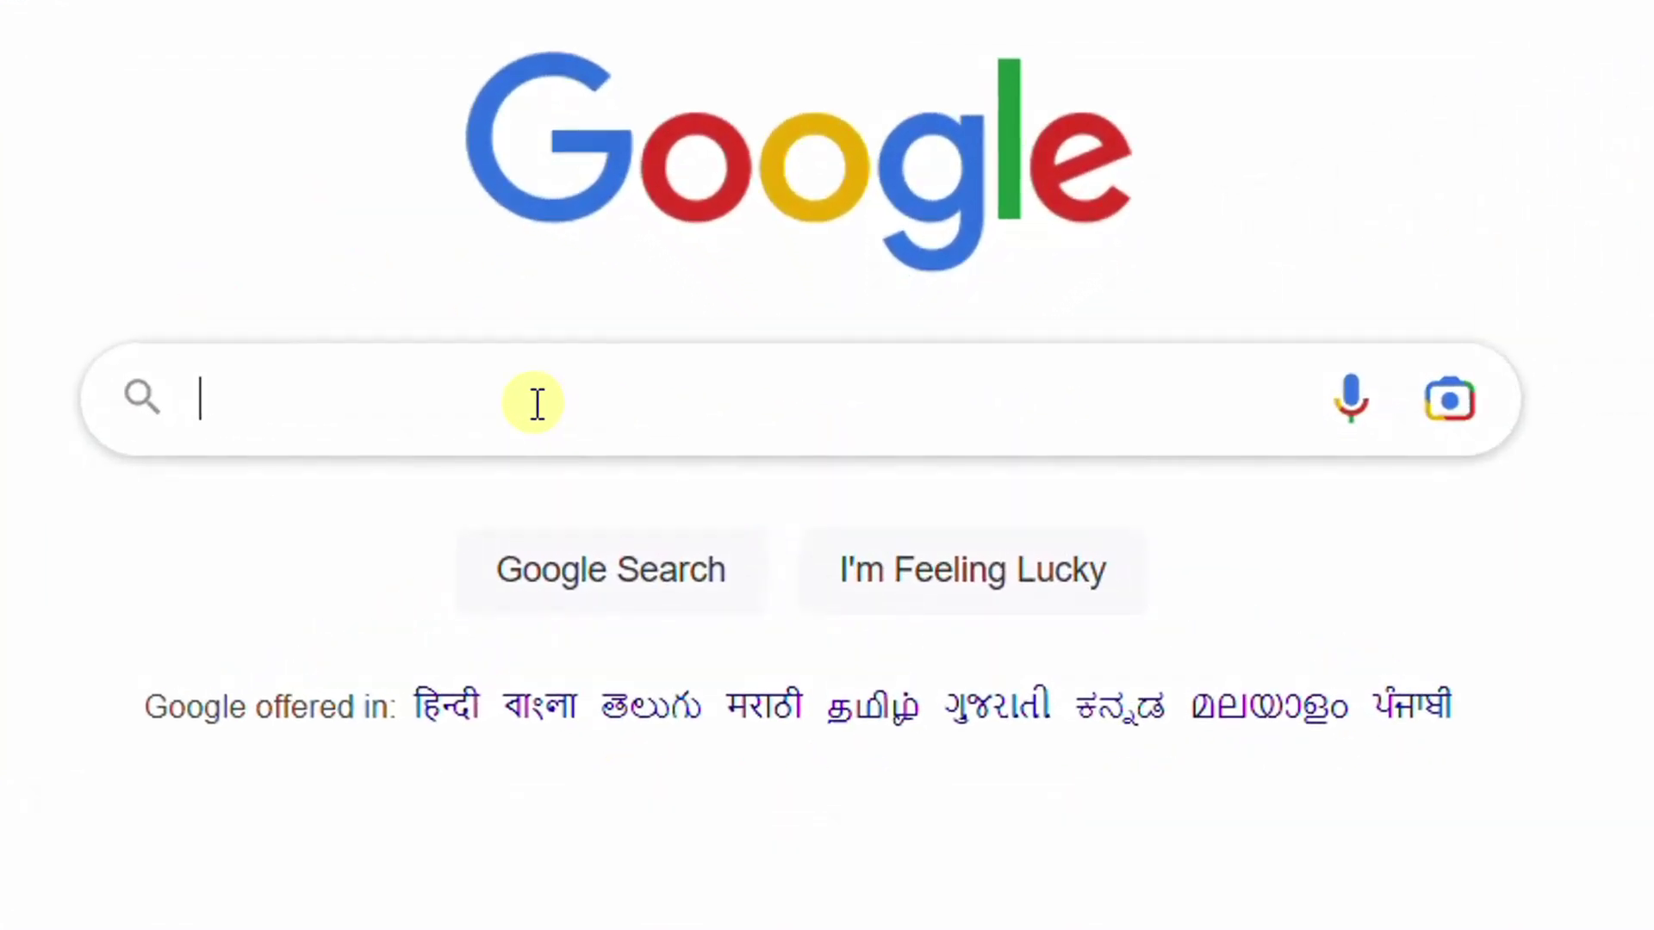
type("wampserver")
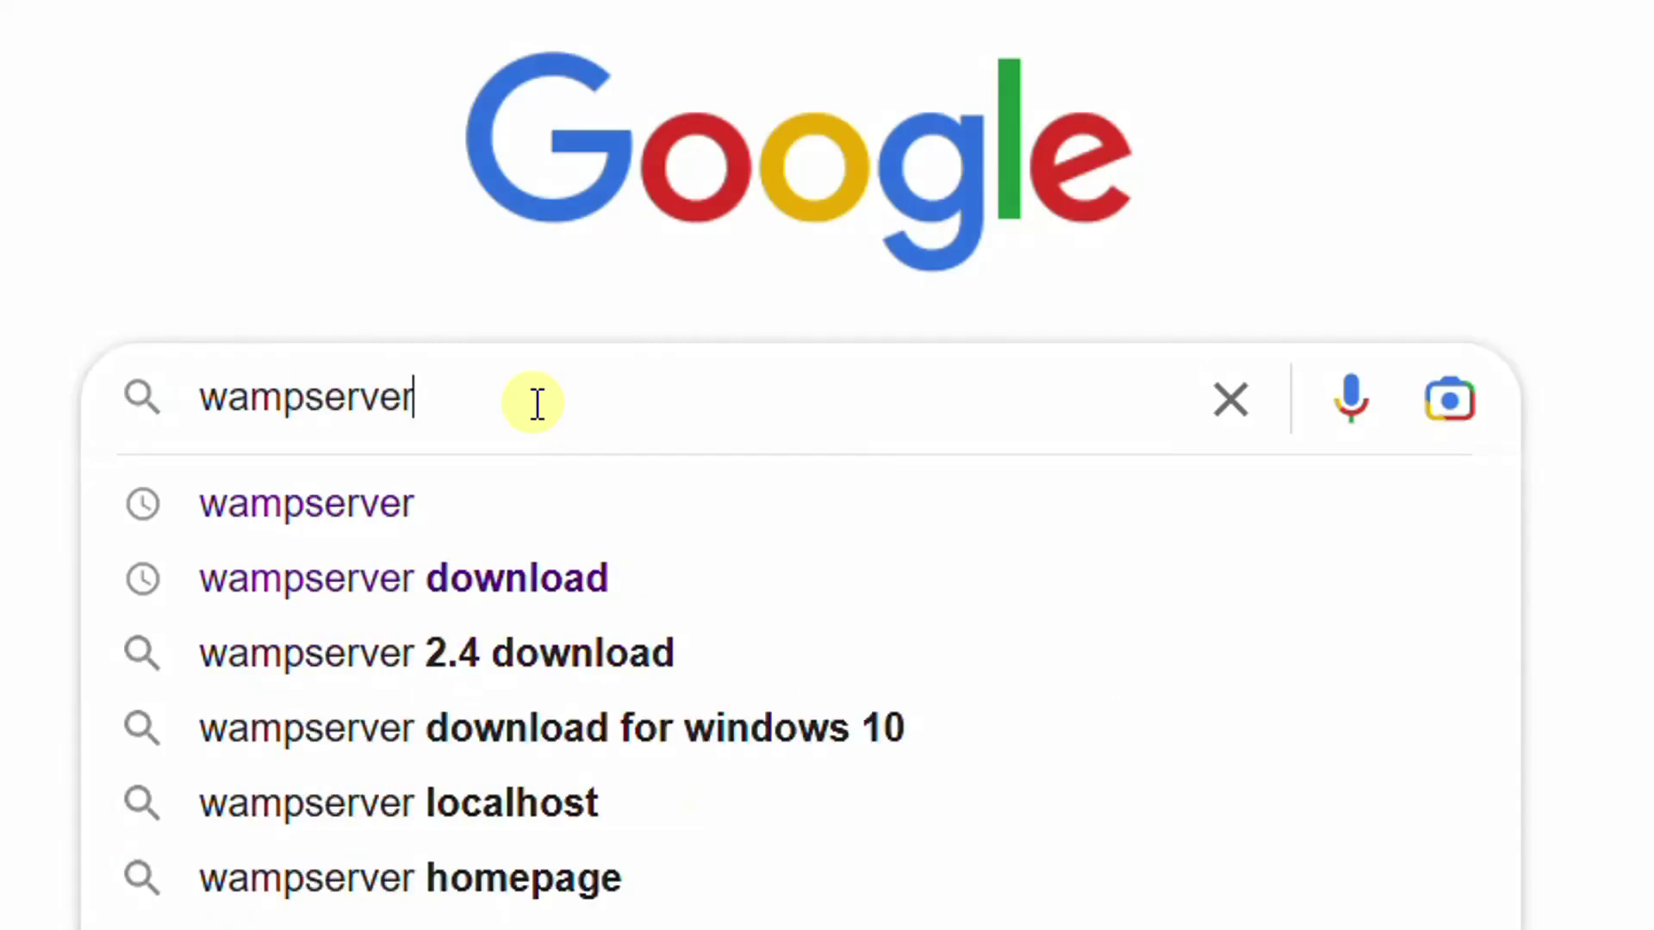
key("Return")
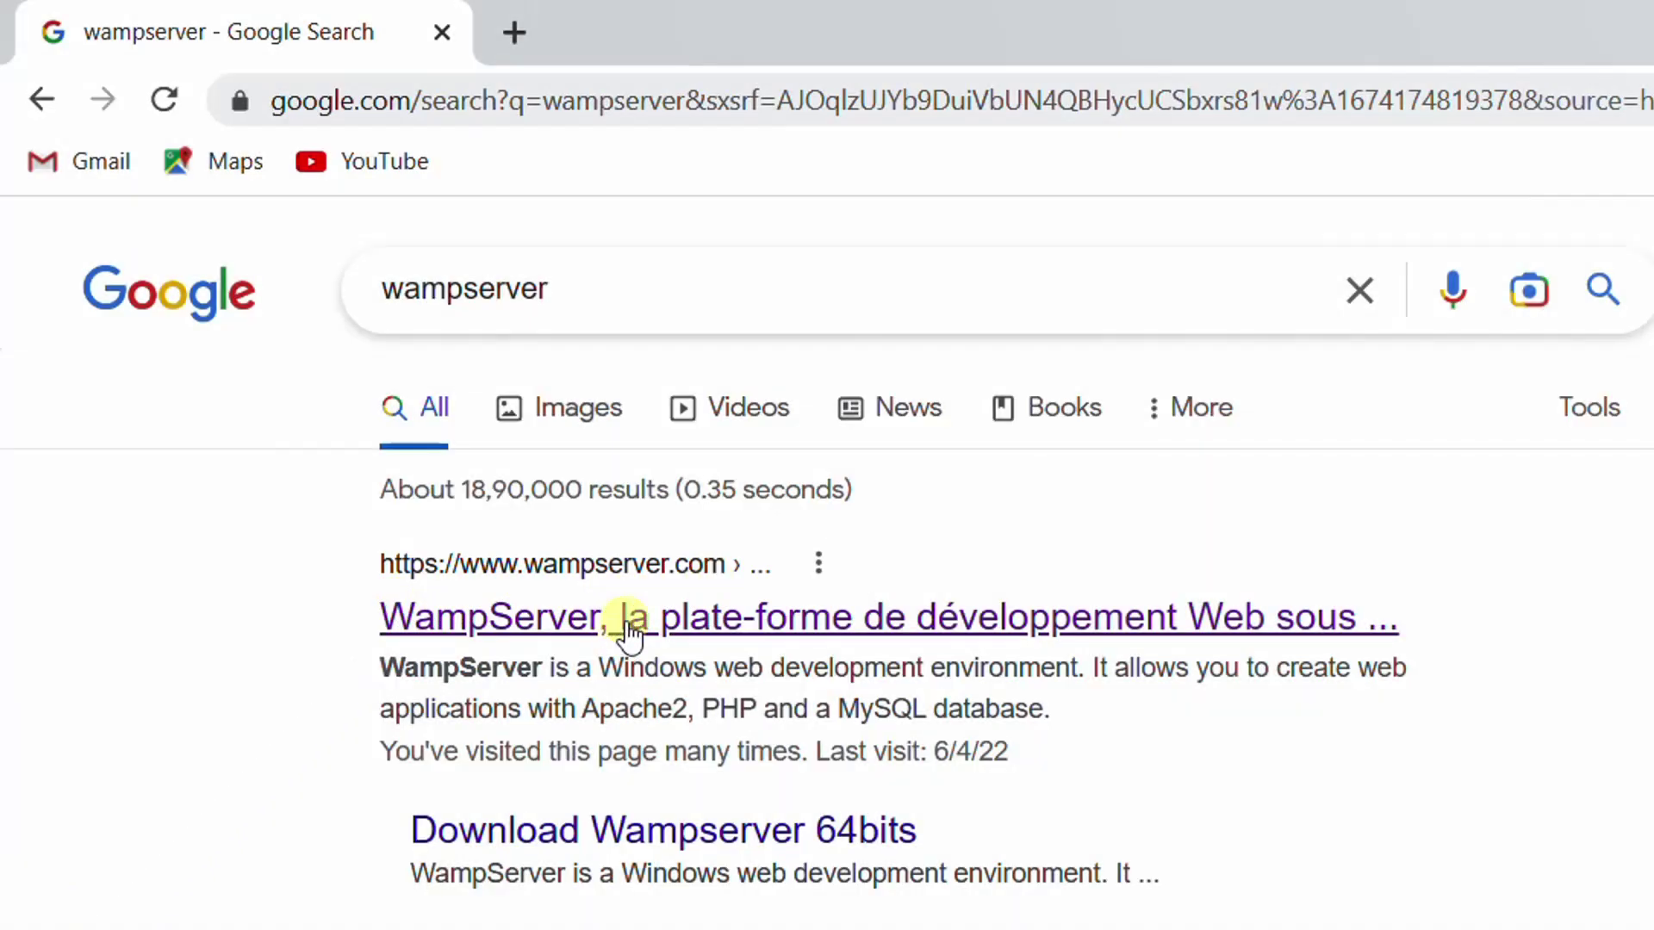
left_click(629, 618)
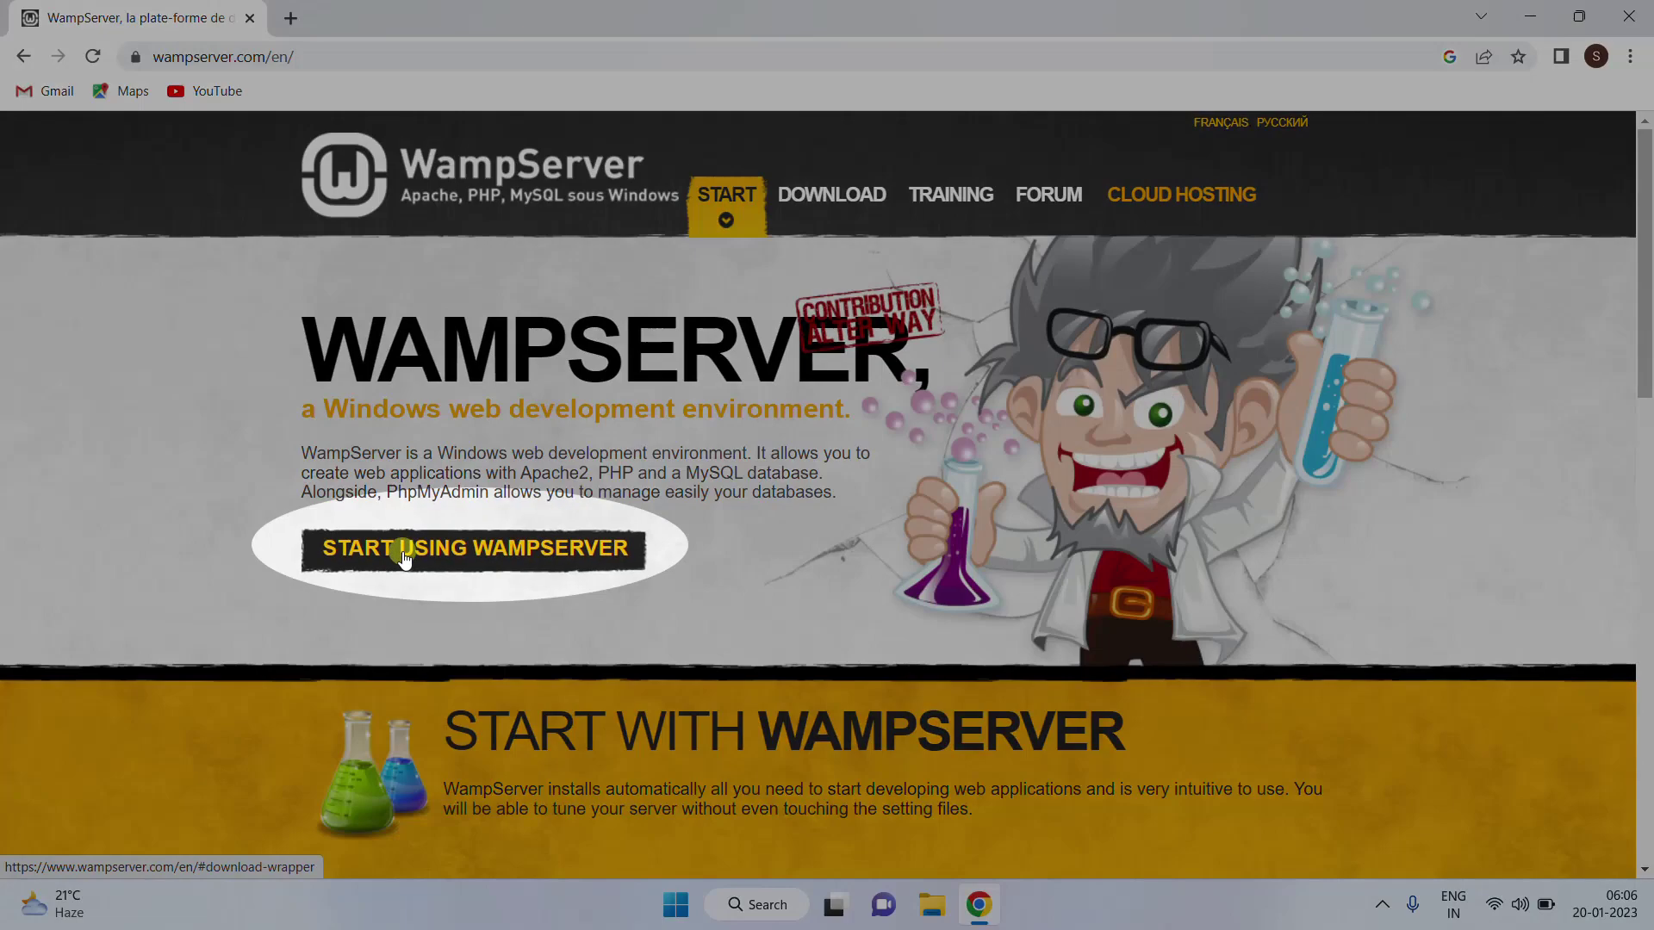
From the site's downloads section, choose WampServer 64 bits (X64) 3.2.6 and follow the direct download link instead of filling in the form.
left_click(440, 556)
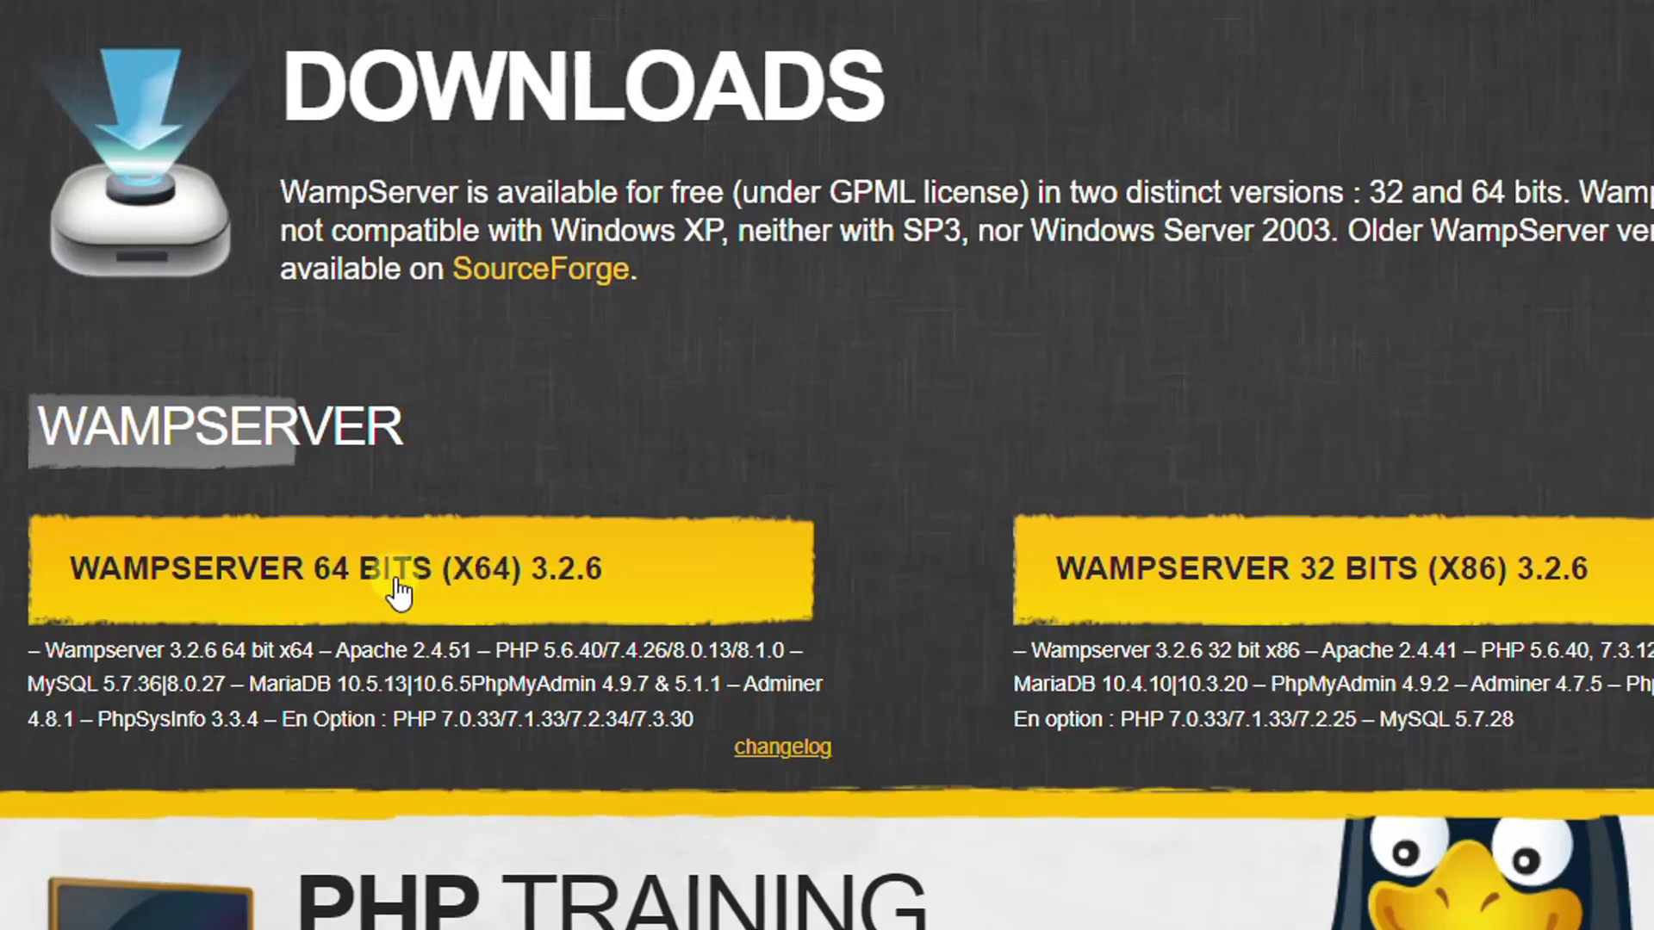
left_click(492, 575)
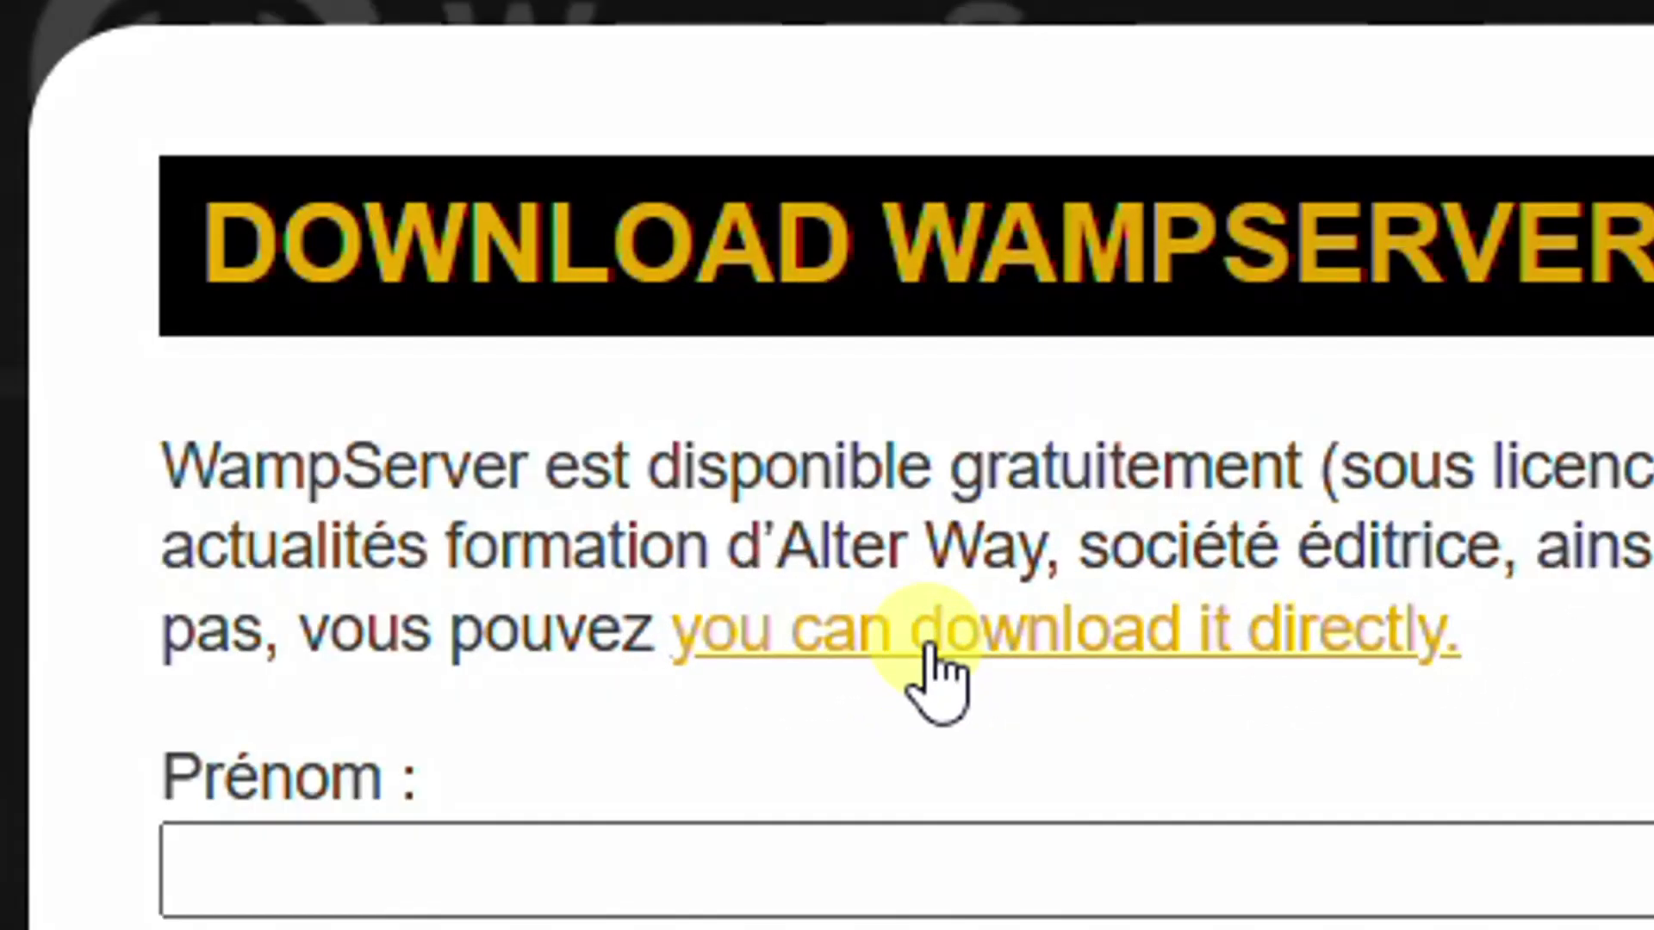
left_click(929, 681)
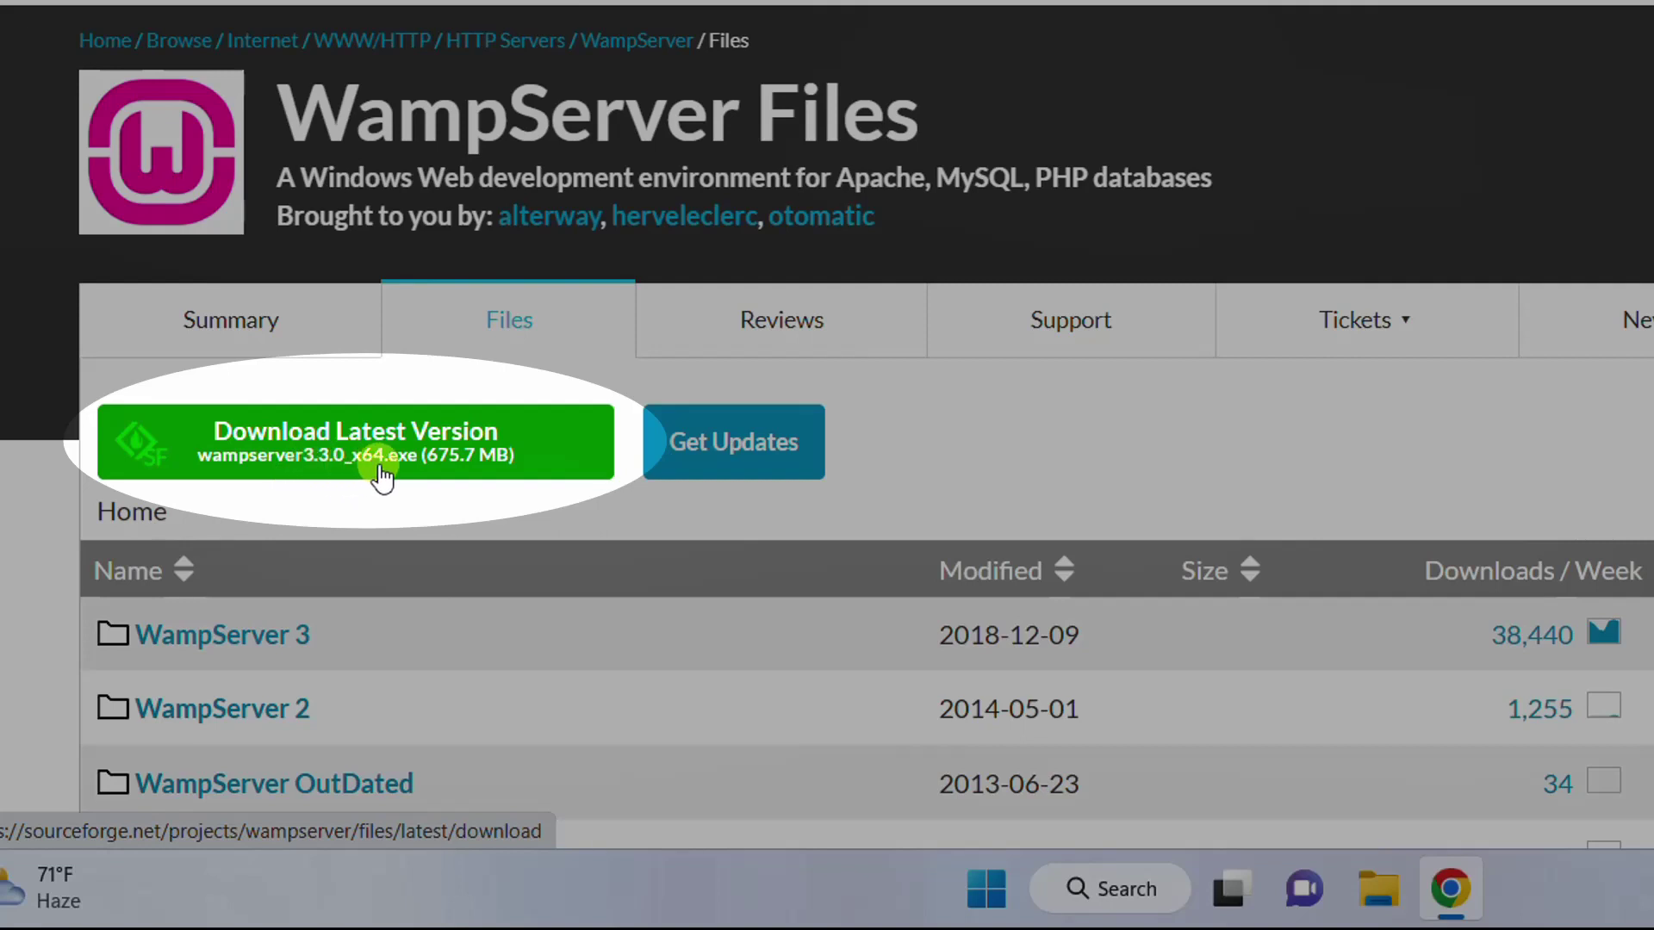
Download the latest WampServer version, wampserver3.3.0_x64.exe, from SourceForge.
left_click(358, 487)
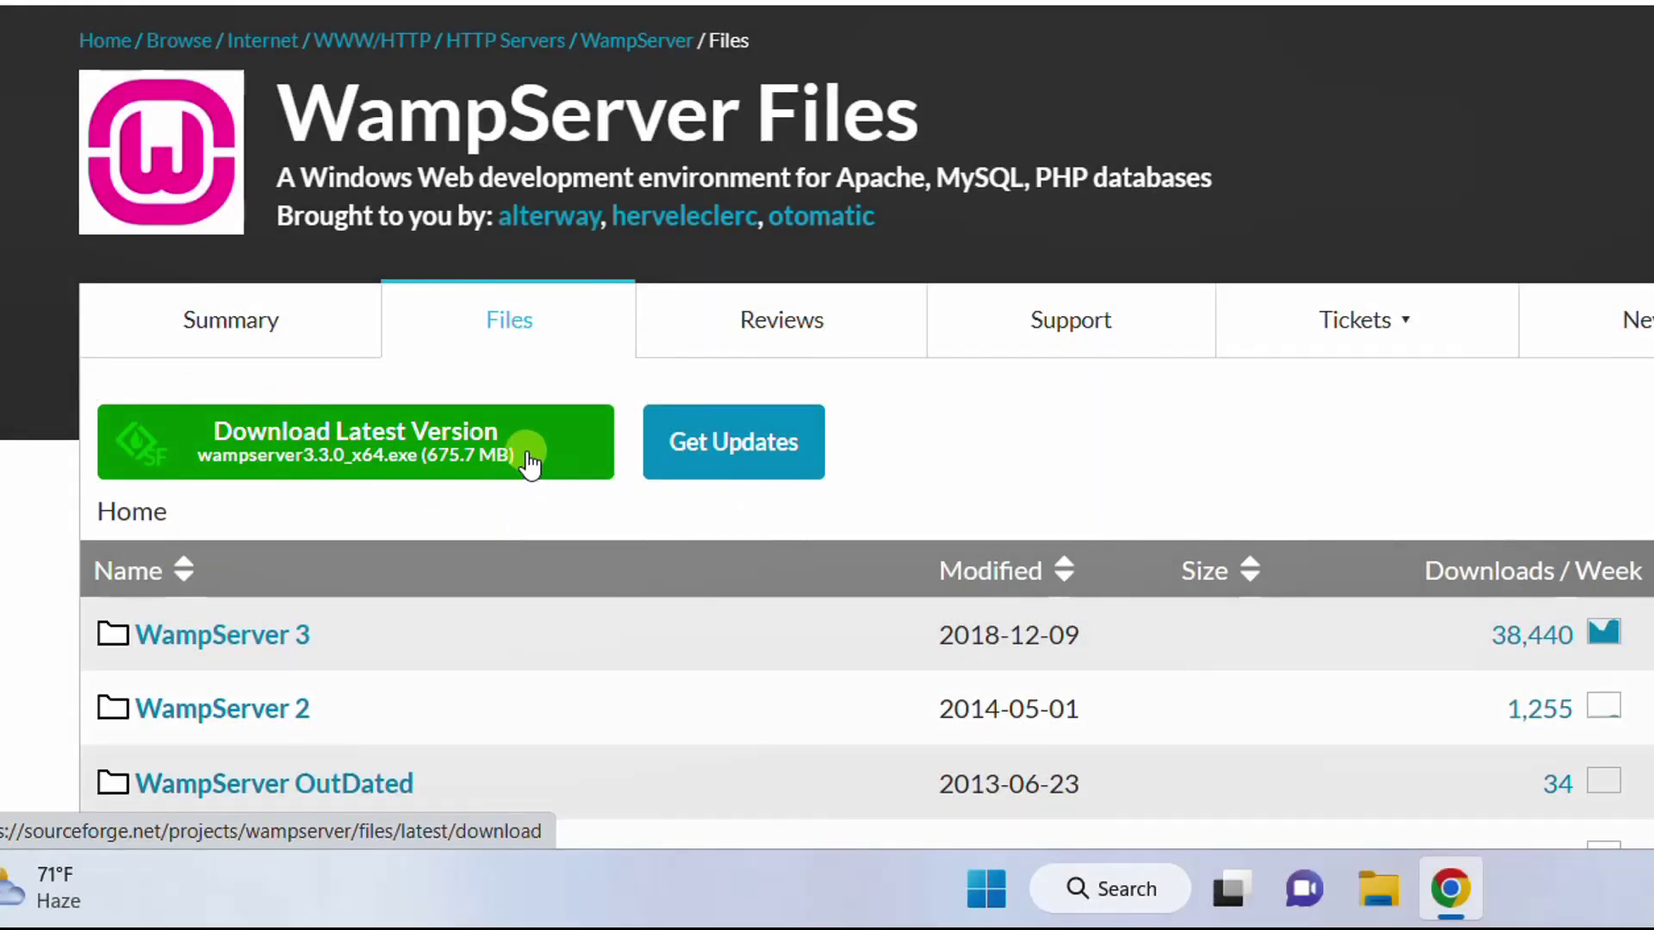
left_click(529, 465)
left_click_drag(95, 513, 463, 529)
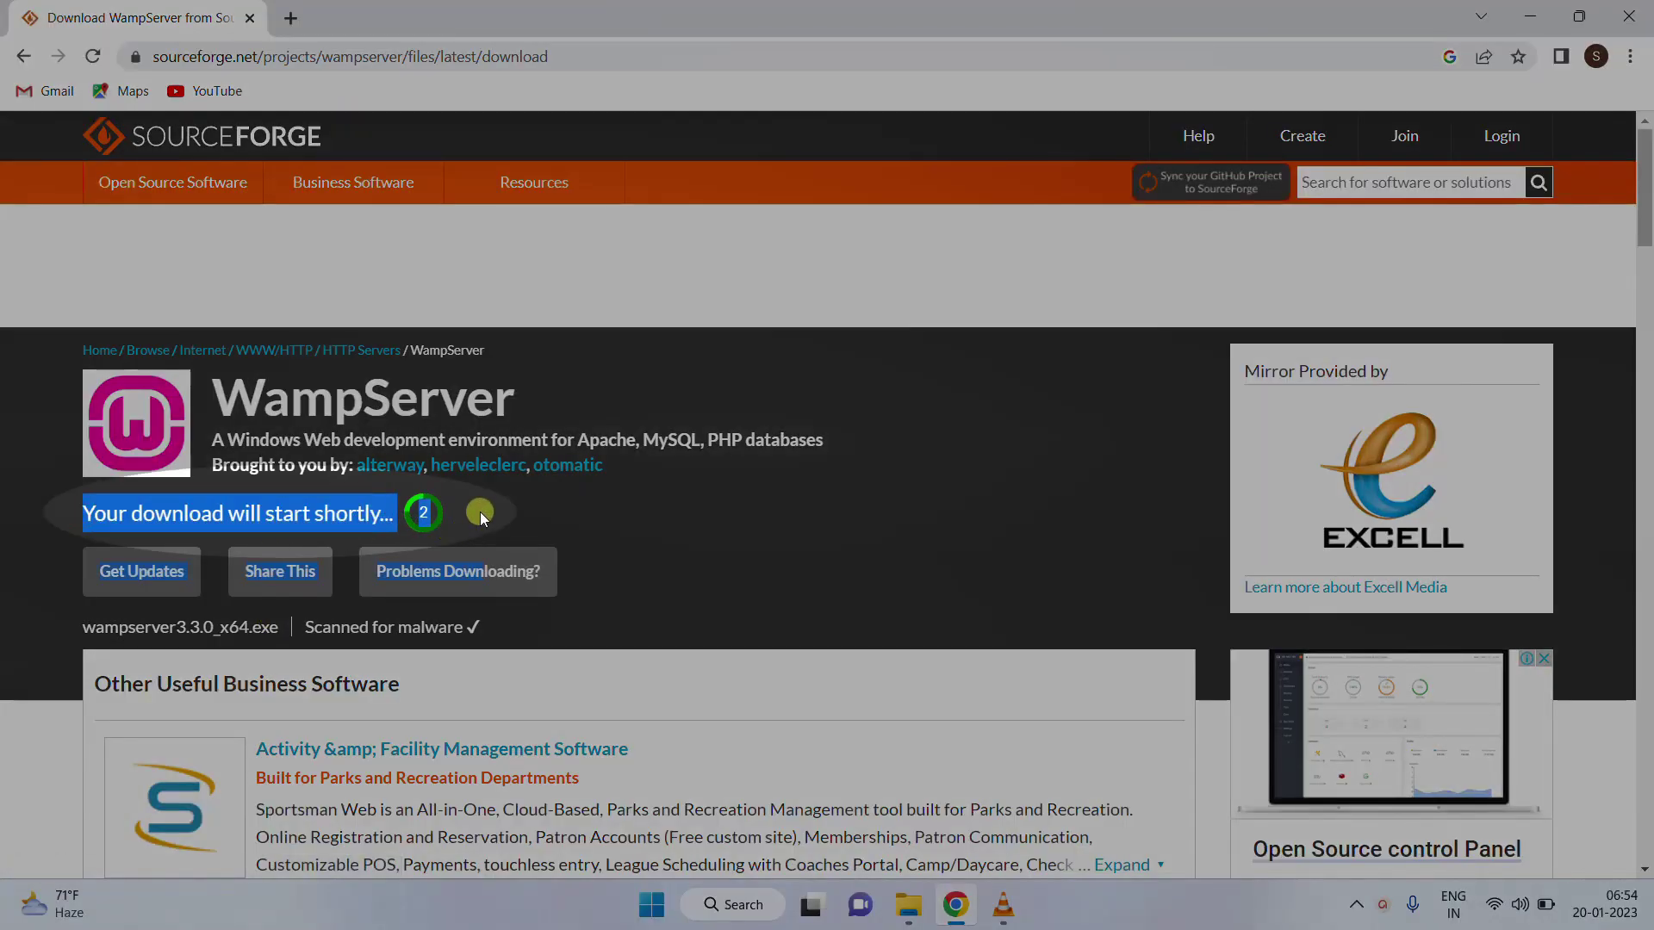
left_click(472, 512)
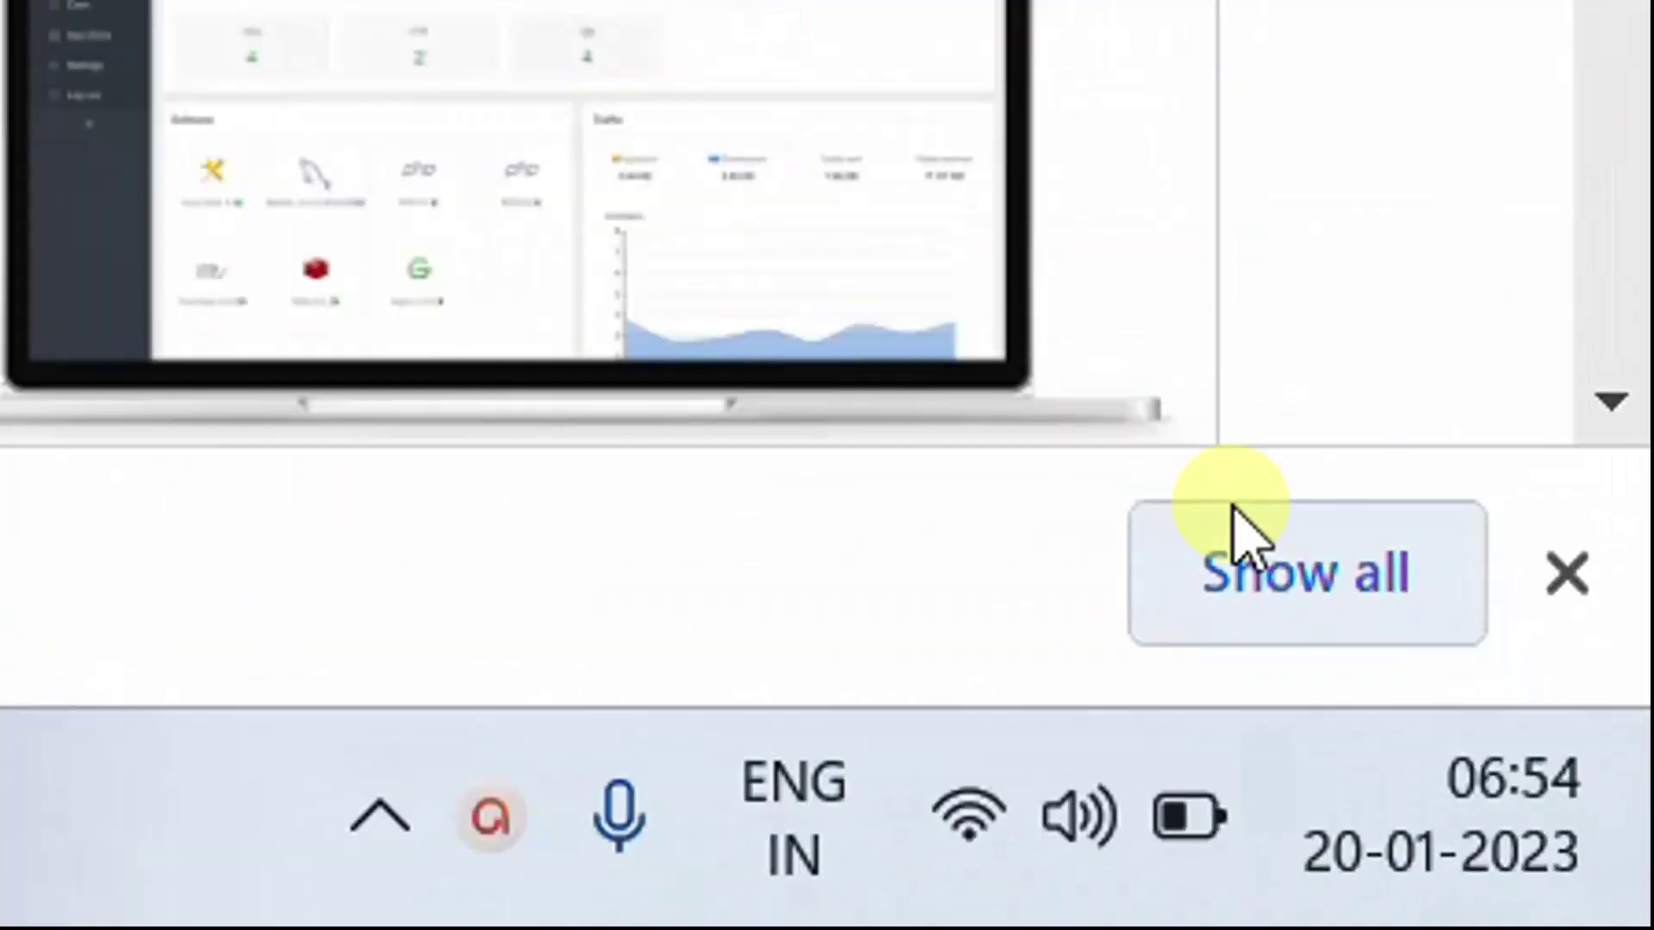
Show the downloaded wampserver3.3.0_x64.exe in its folder and reveal the folder's full path.
left_click(1580, 853)
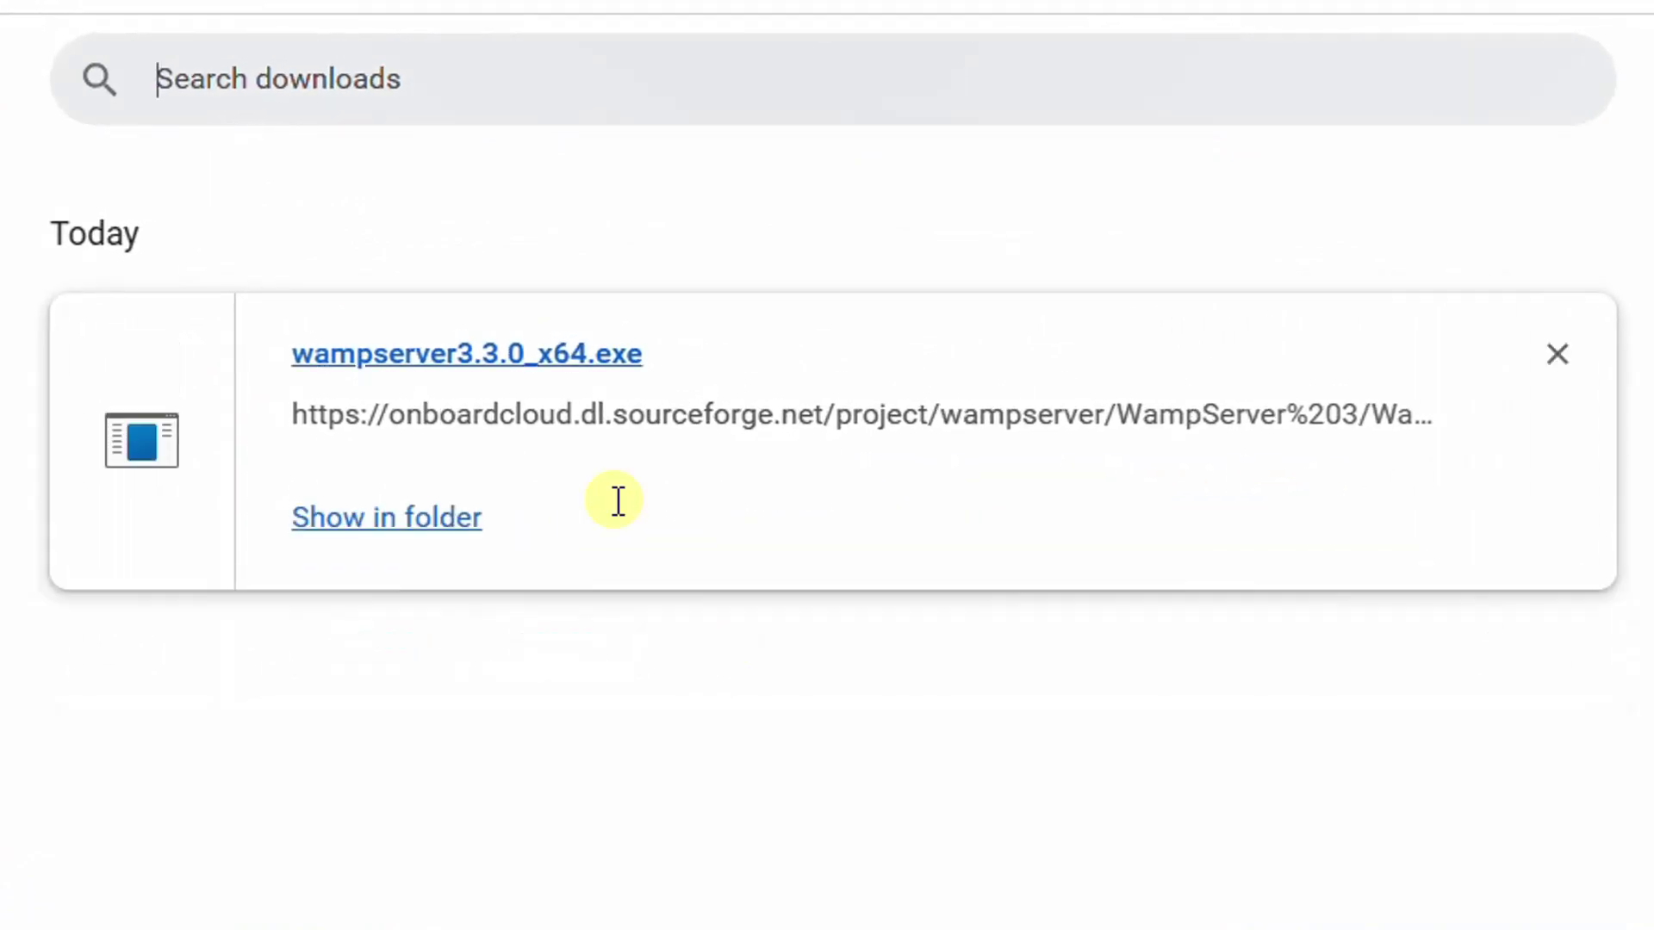
left_click(384, 517)
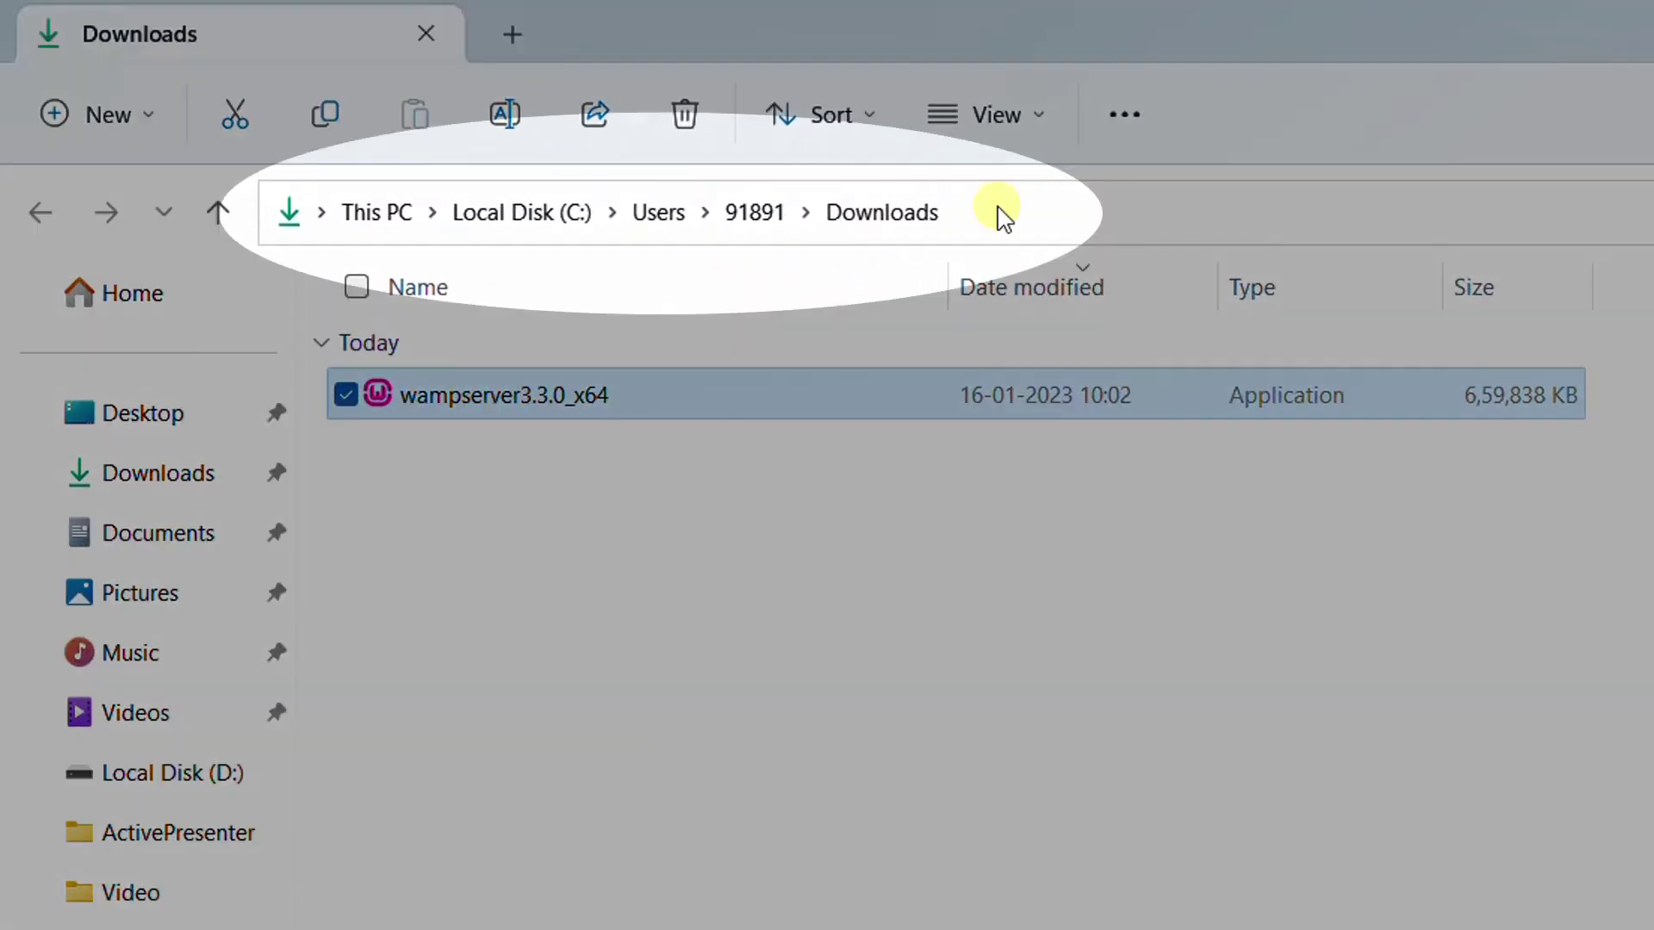
left_click(1003, 219)
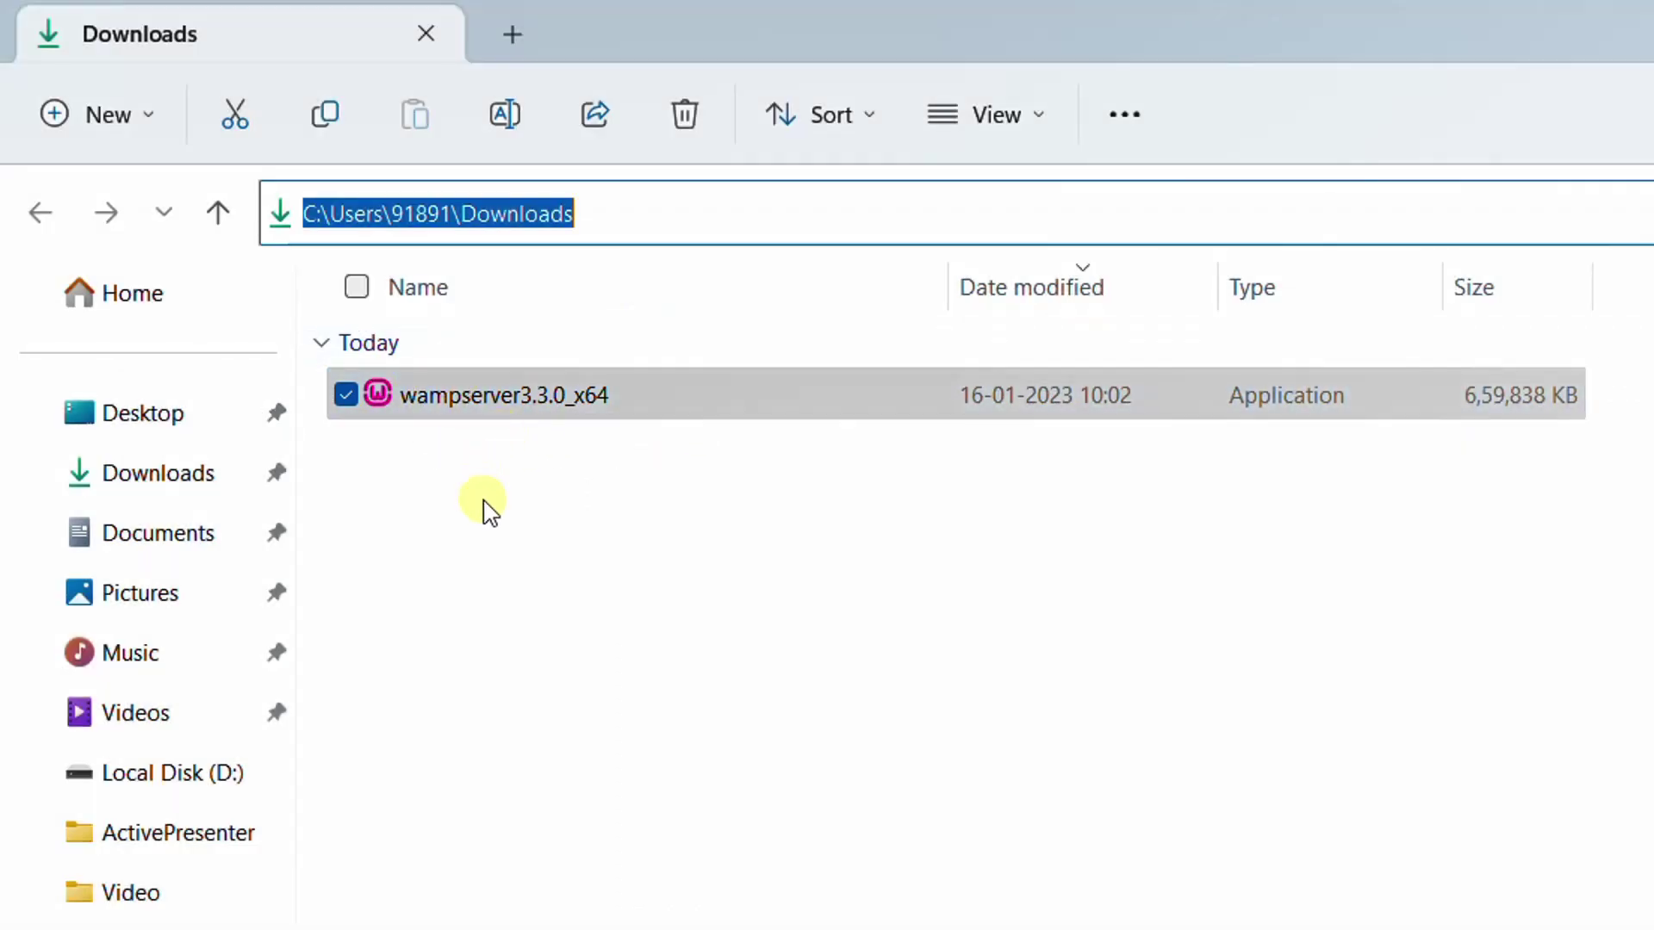
left_click(484, 504)
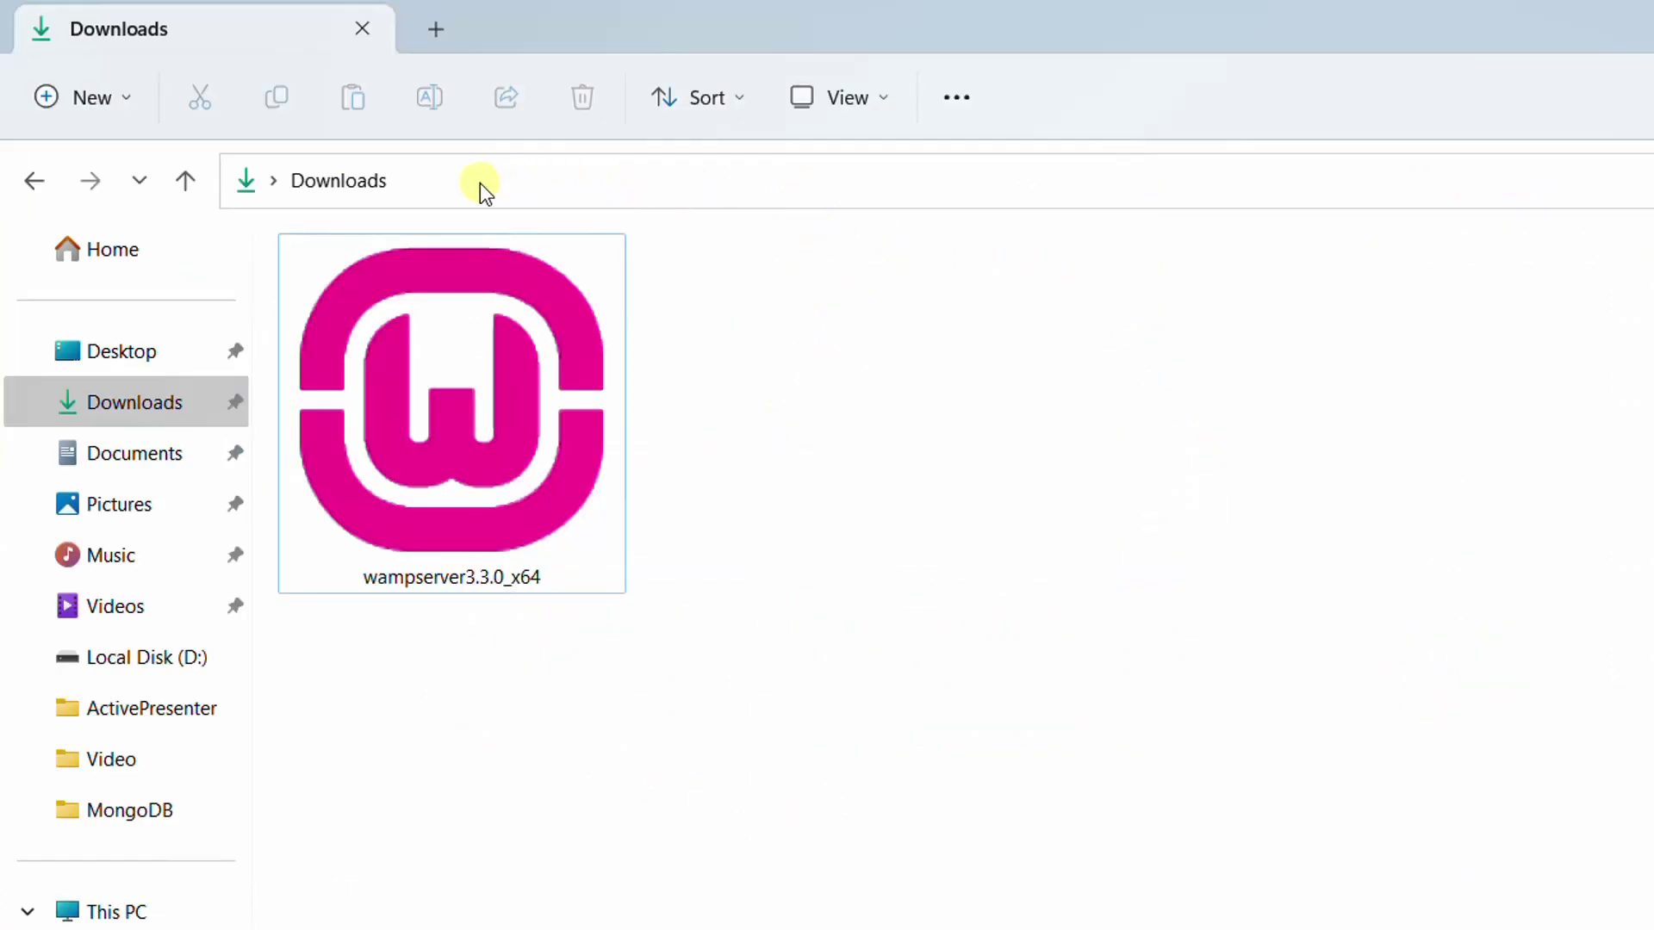
Launch the wampserver3.3.0_x64 installer with English as the setup language and accept the license agreement.
right_click(447, 397)
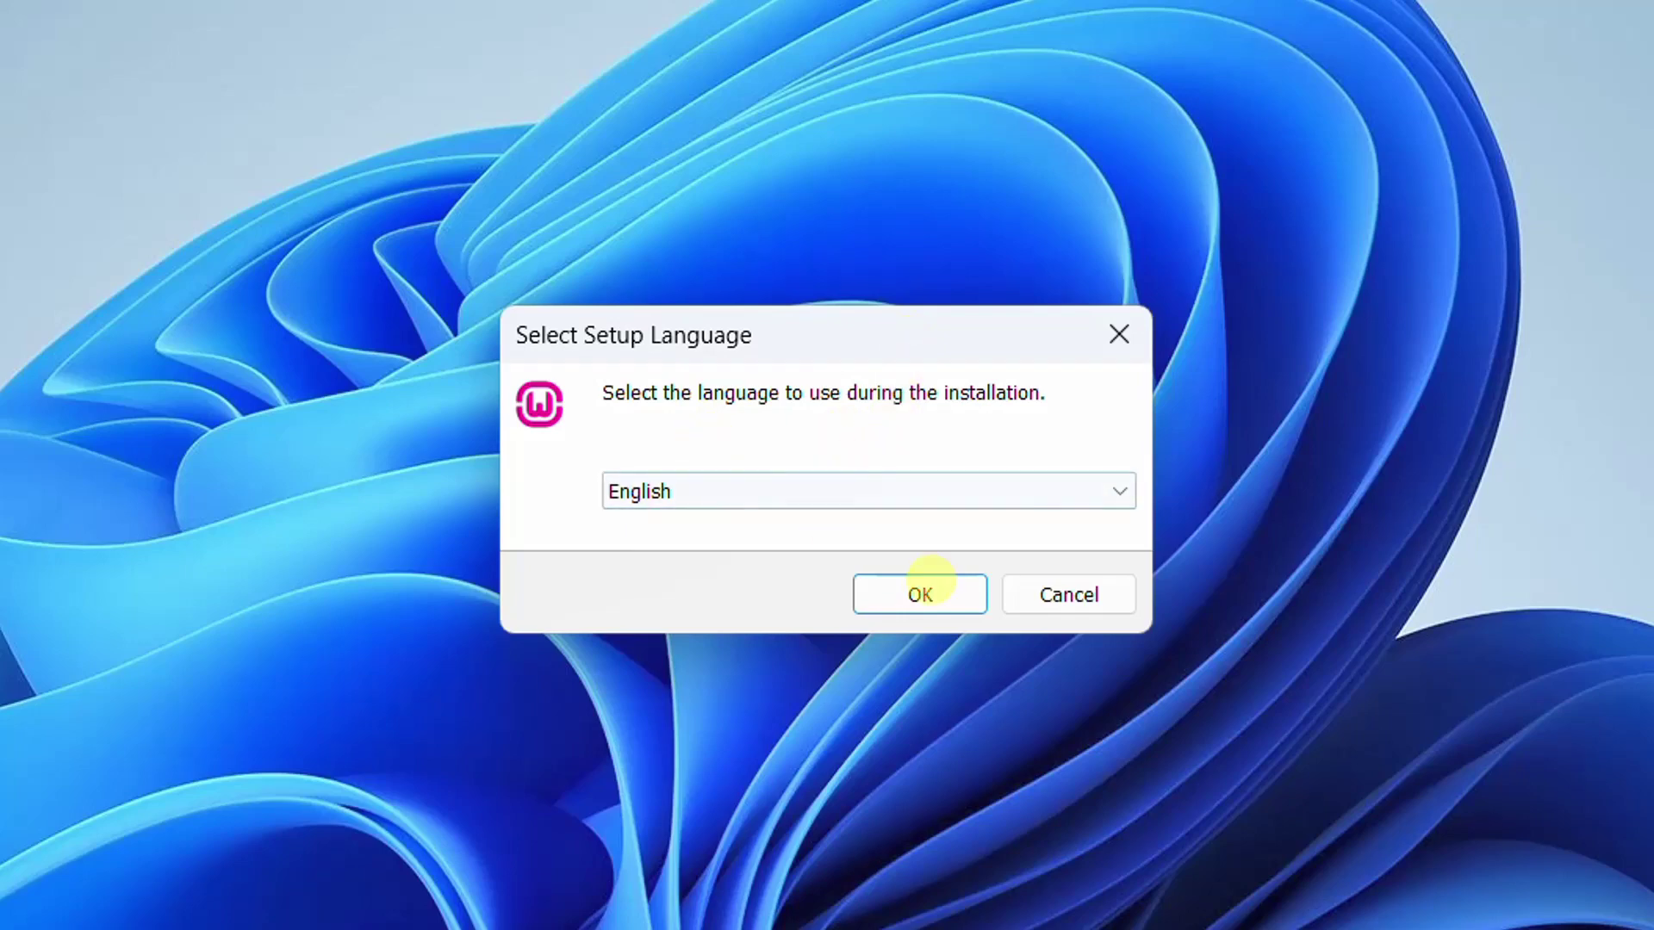
left_click(924, 592)
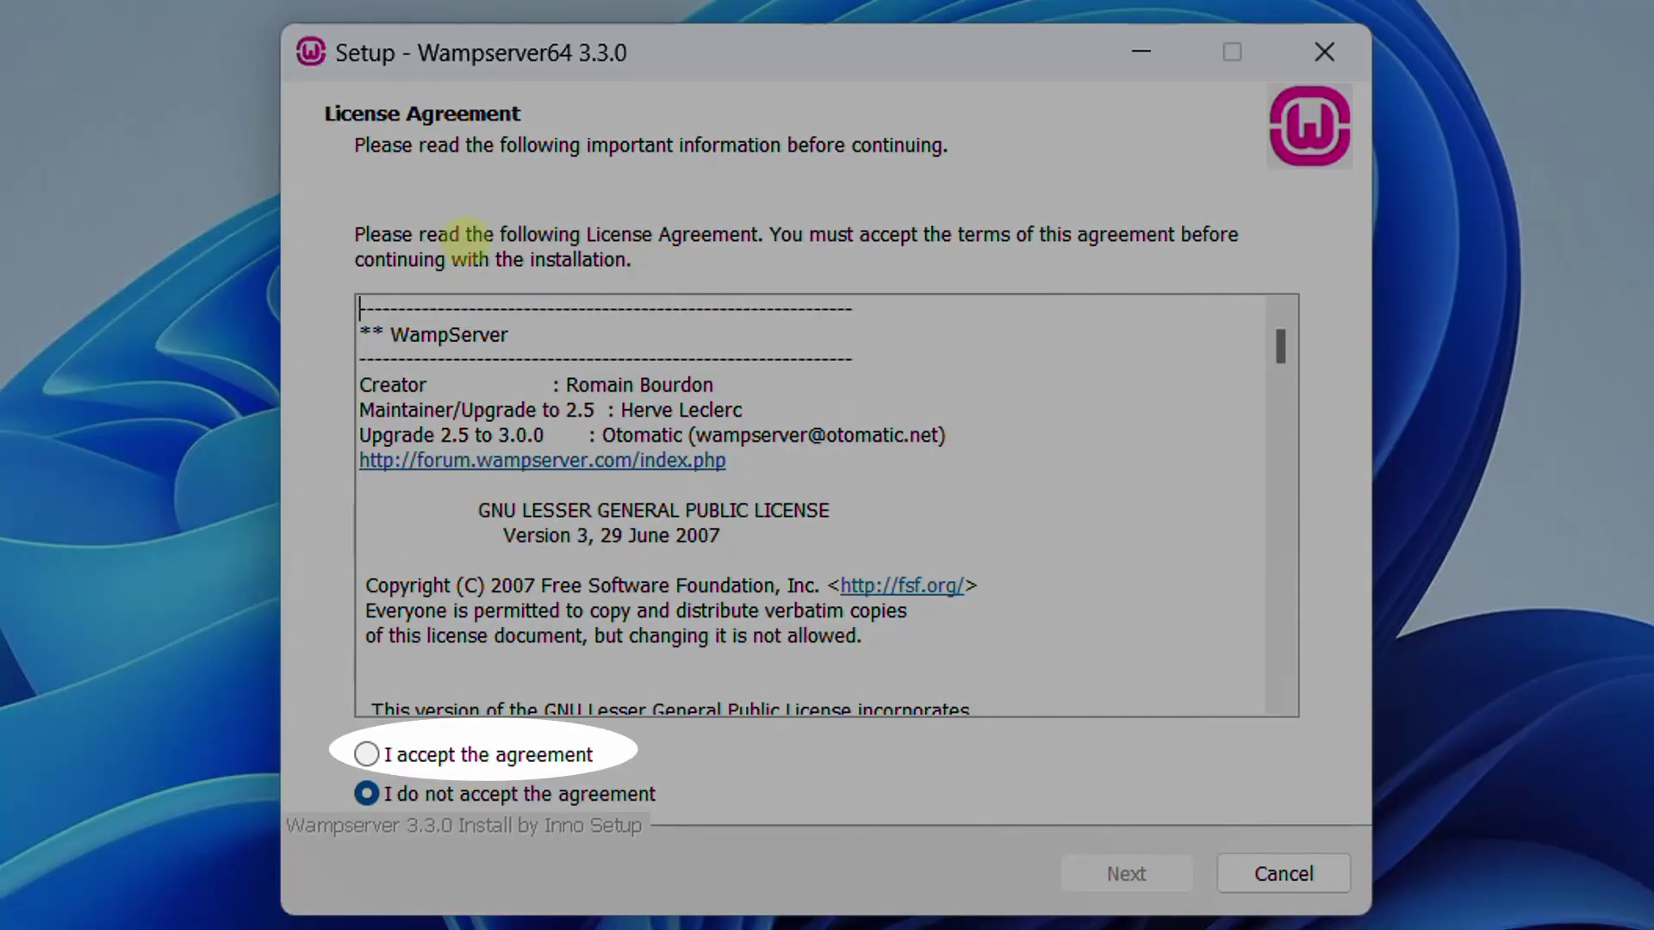
left_click(435, 752)
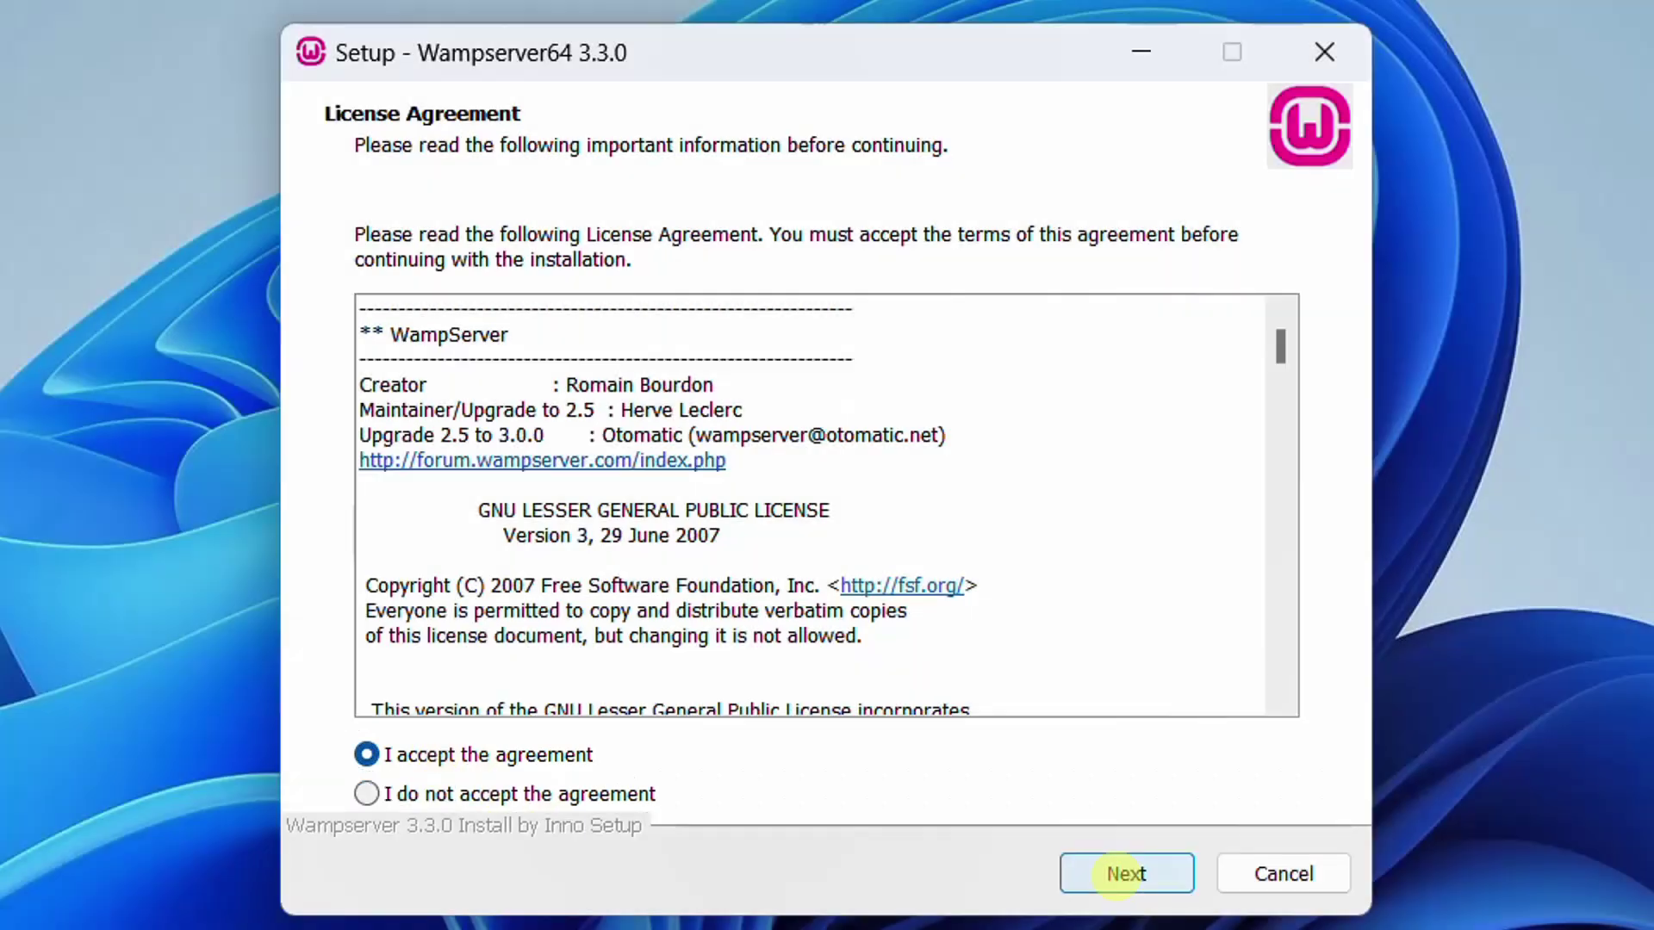
left_click(1123, 873)
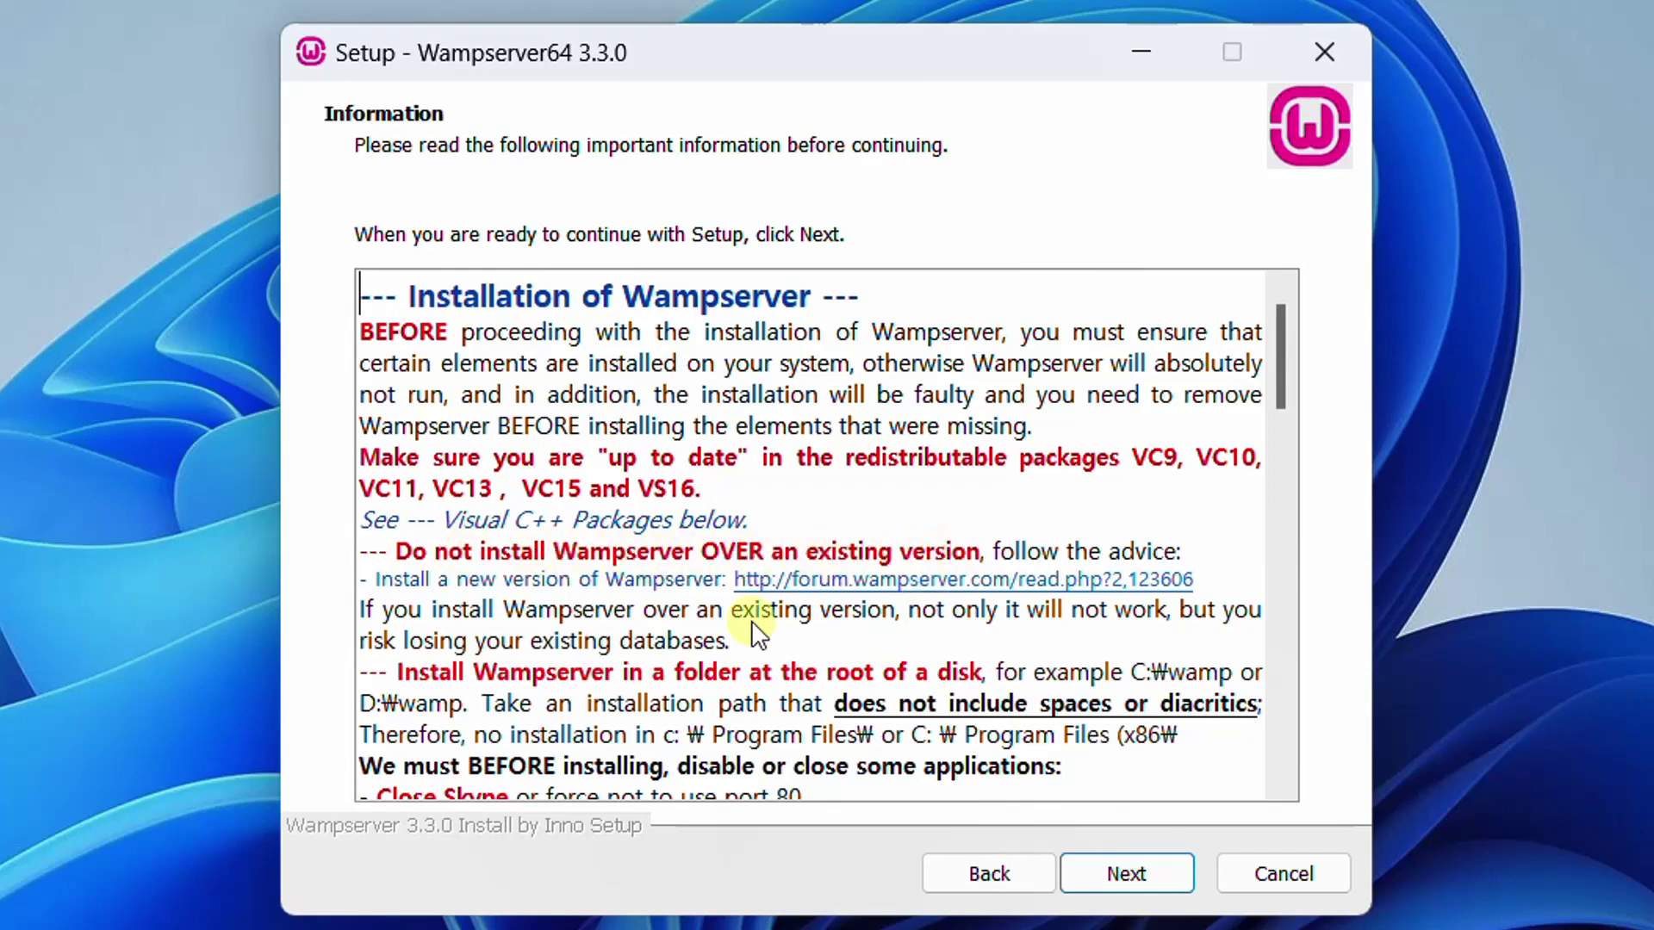
Read through the installation prerequisites and required Visual C++ packages on the setup's Information page.
scroll(517, 635, "down", 1)
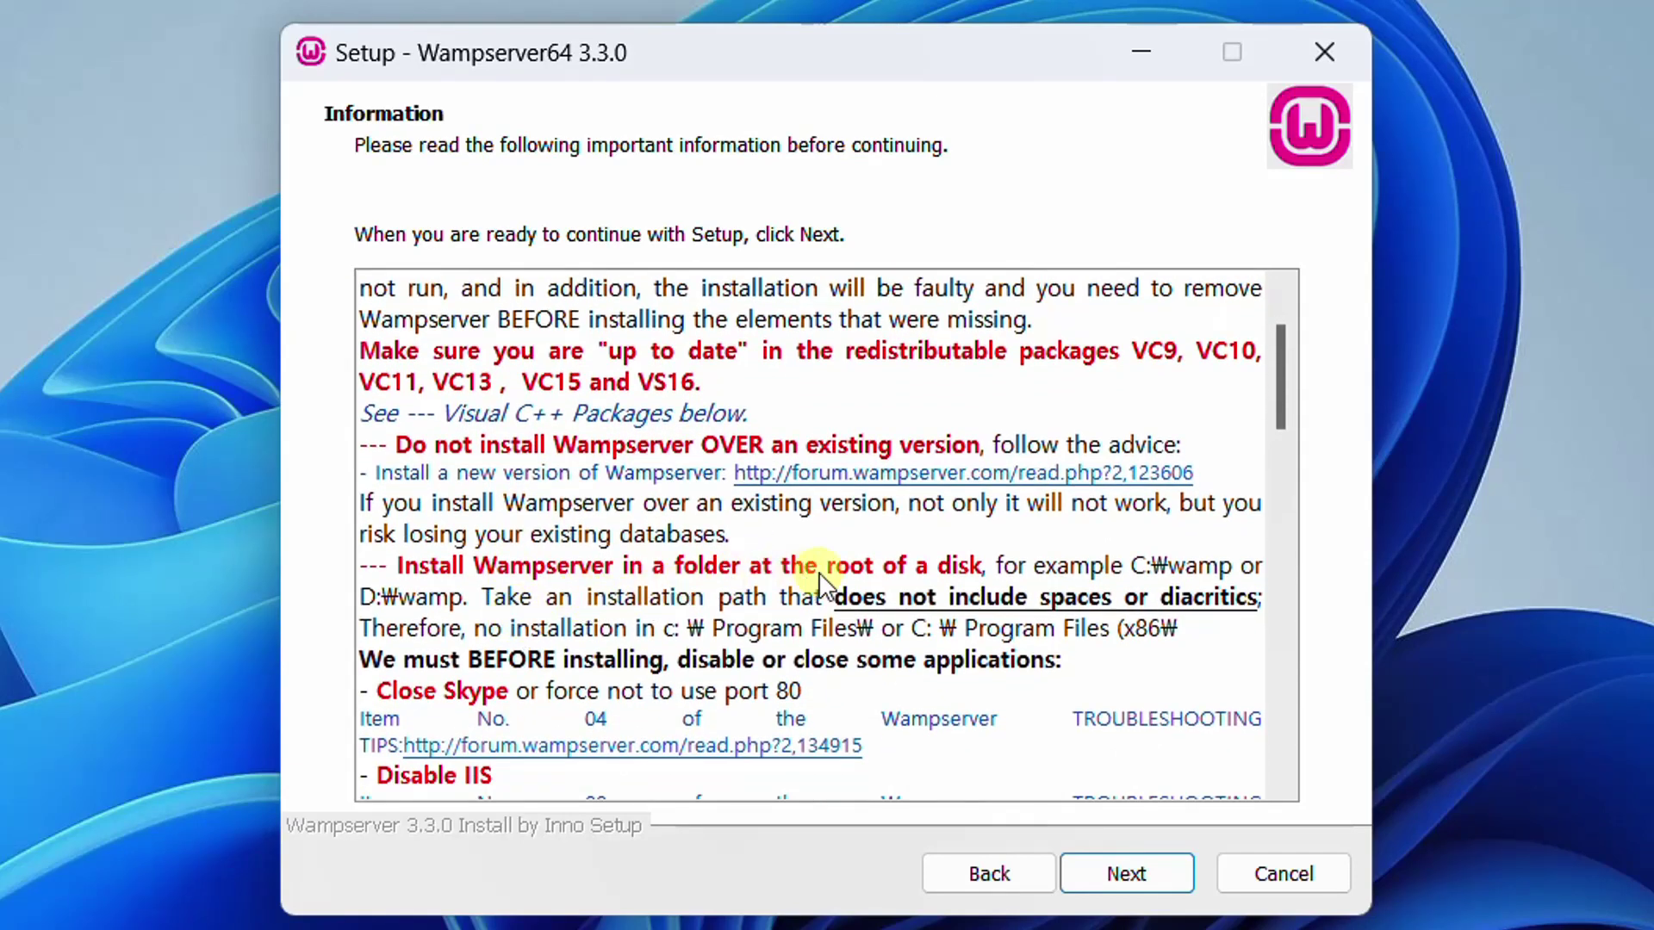
scroll(775, 603, "down", 1)
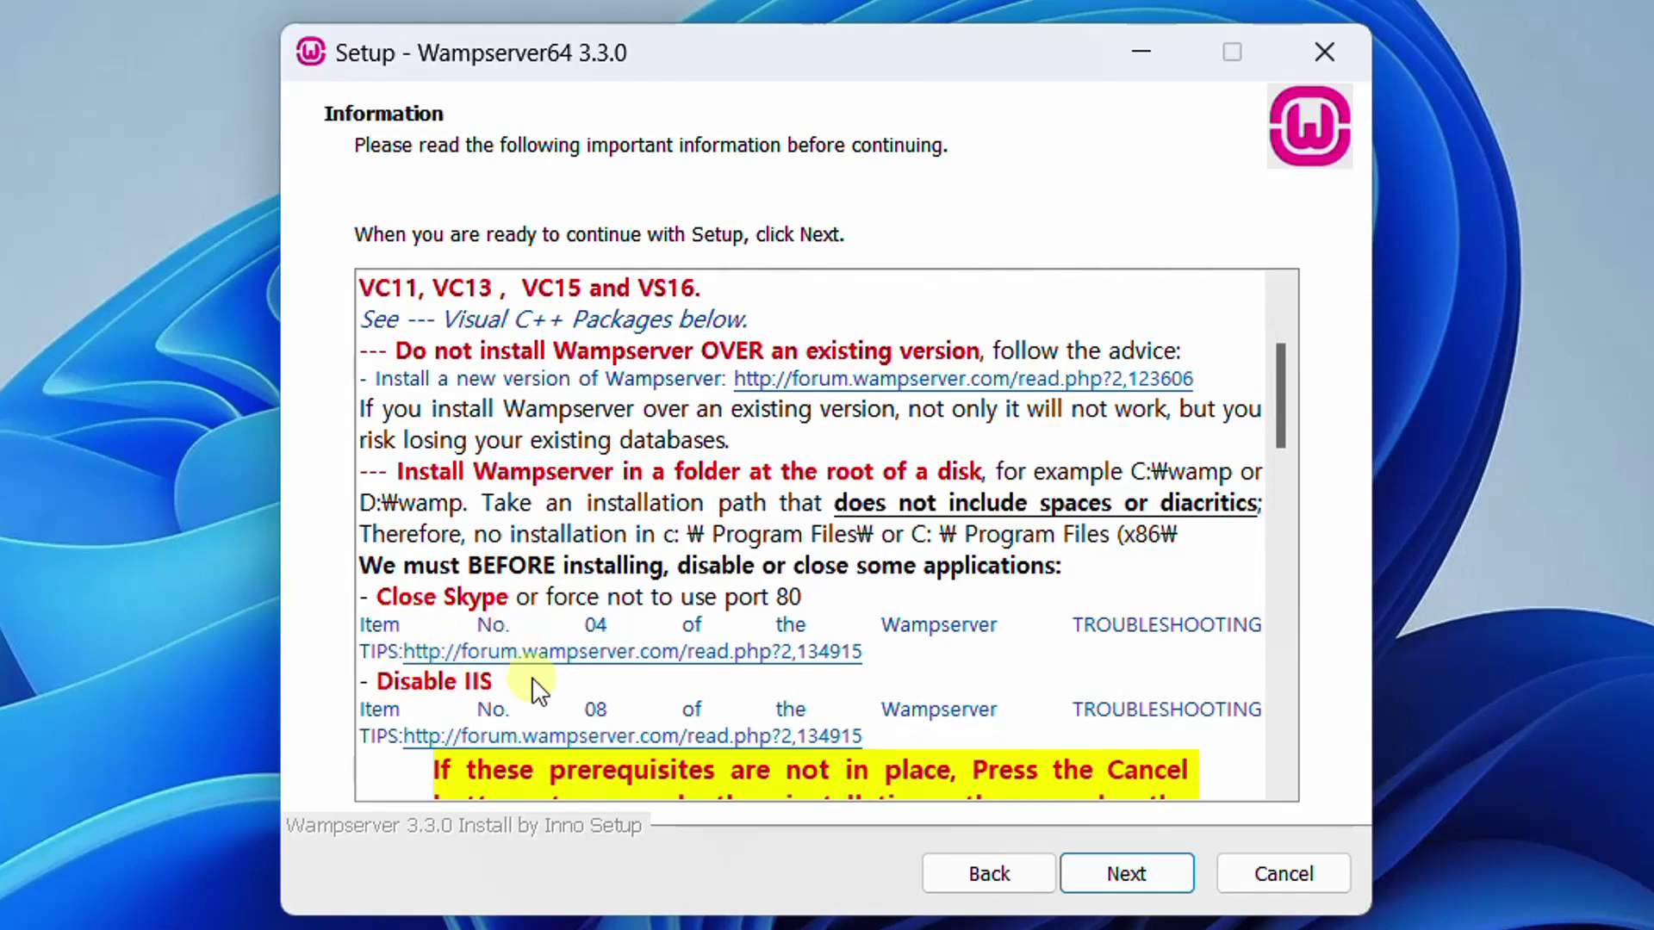
scroll(534, 689, "down", 5)
scroll(458, 693, "down", 2)
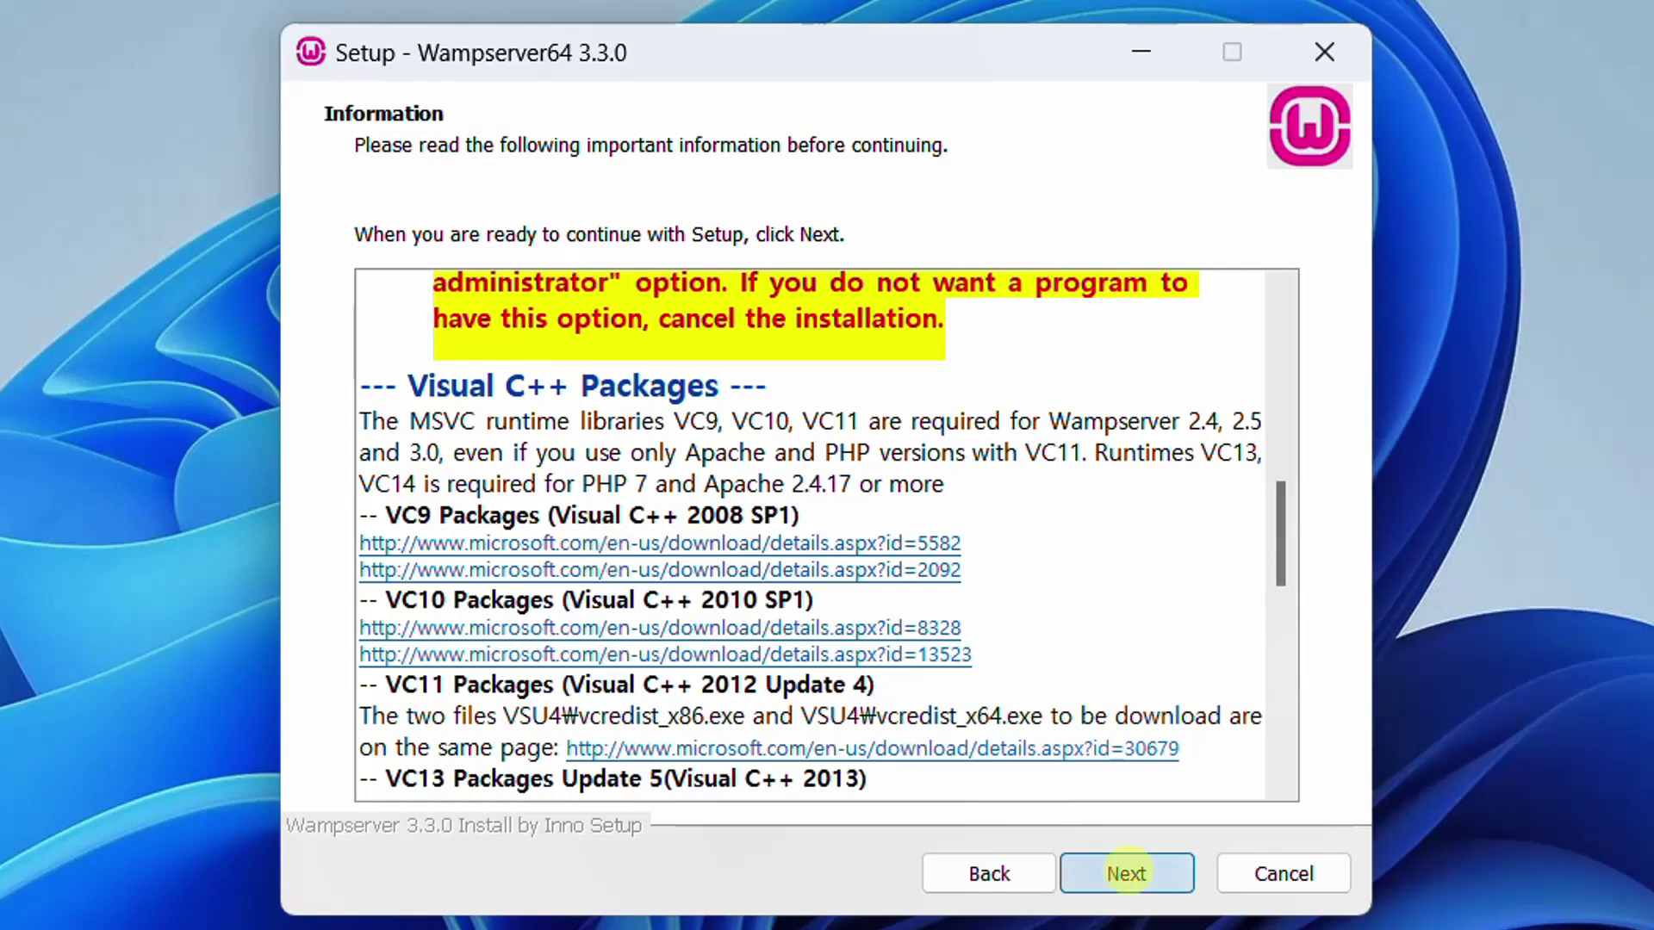
Keep c:\wamp64 as the destination folder and accept the Default installation components with MariaDB 10.10.2 and MySQL 8.0.31.
left_click(1126, 873)
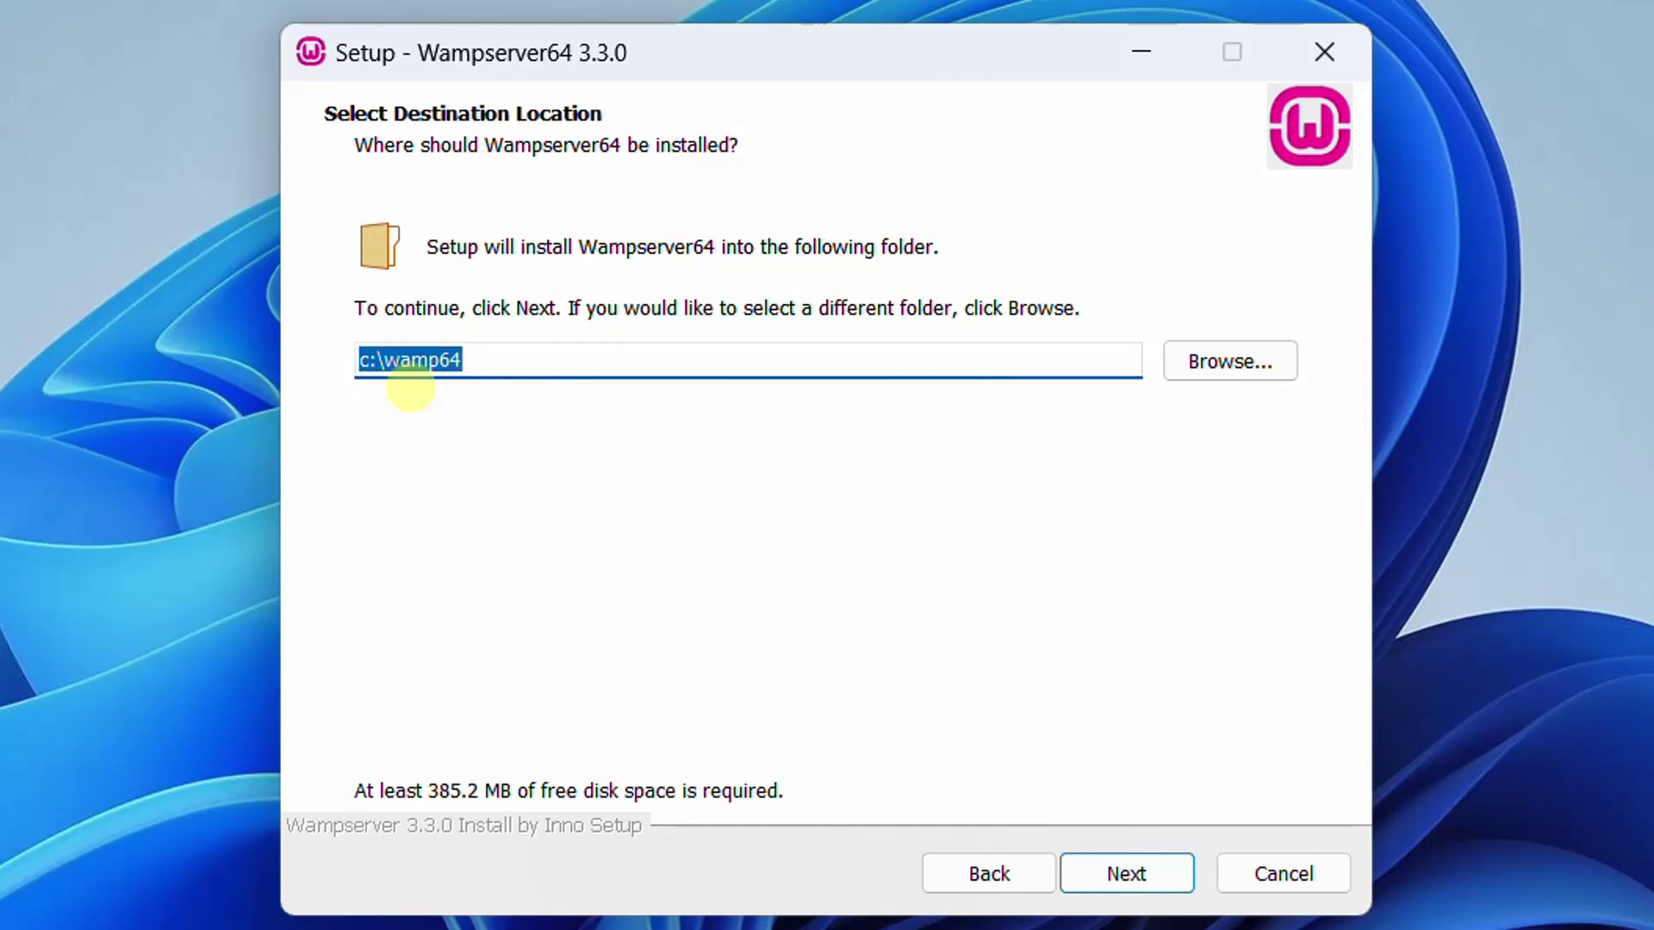
left_click(1125, 872)
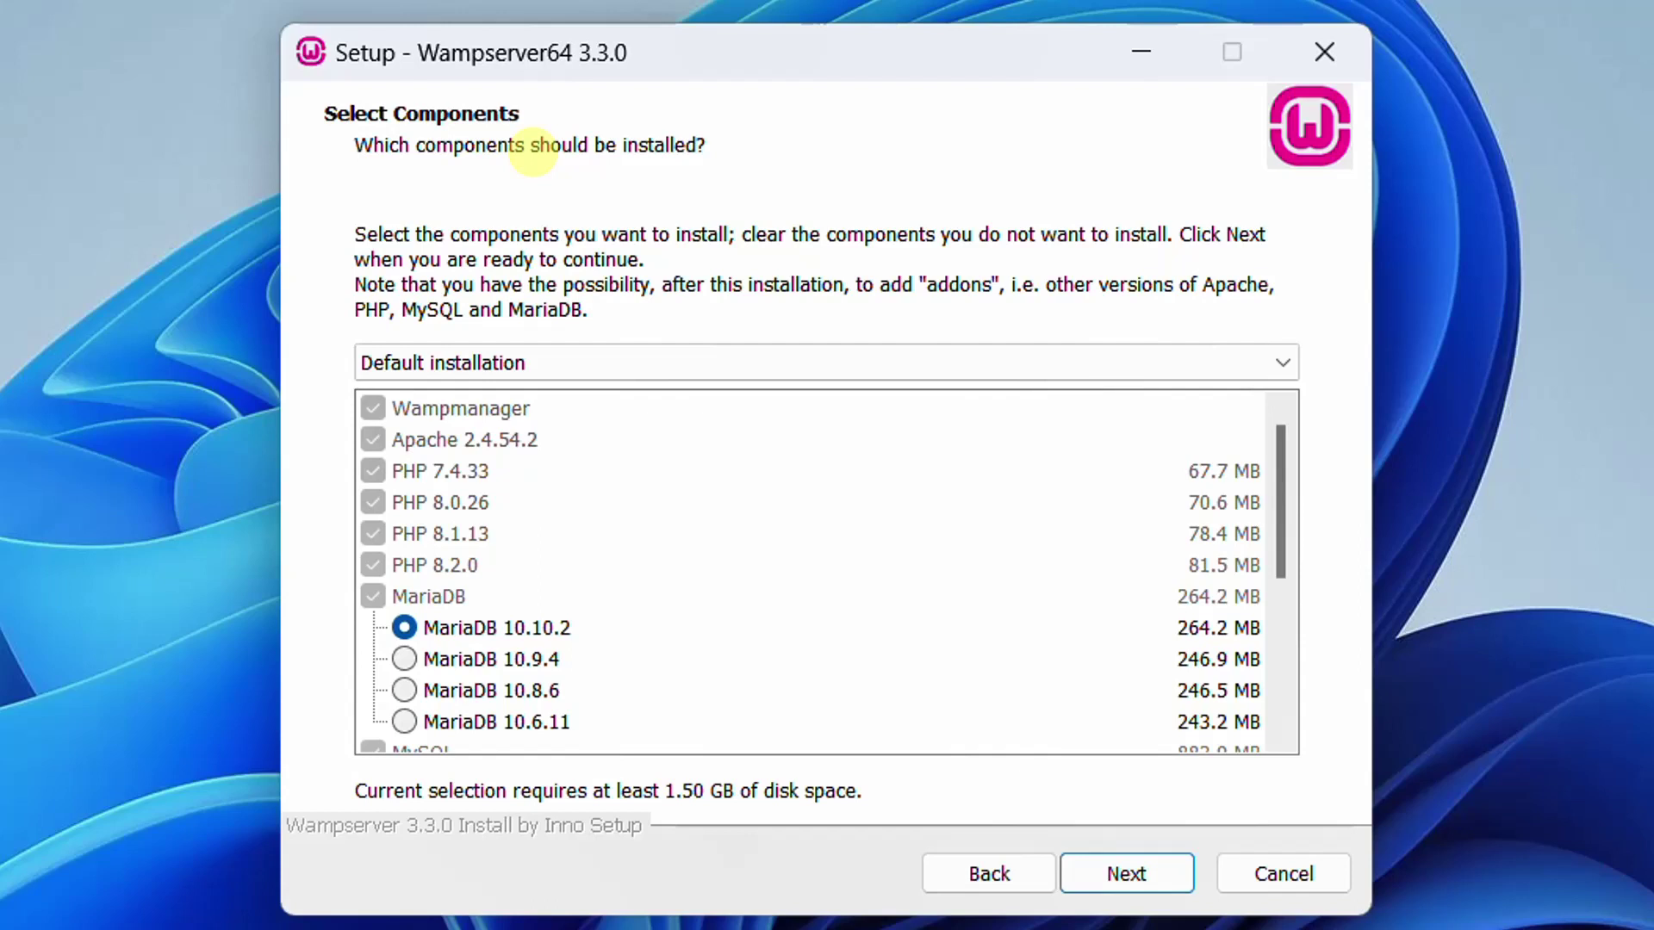
left_click(594, 360)
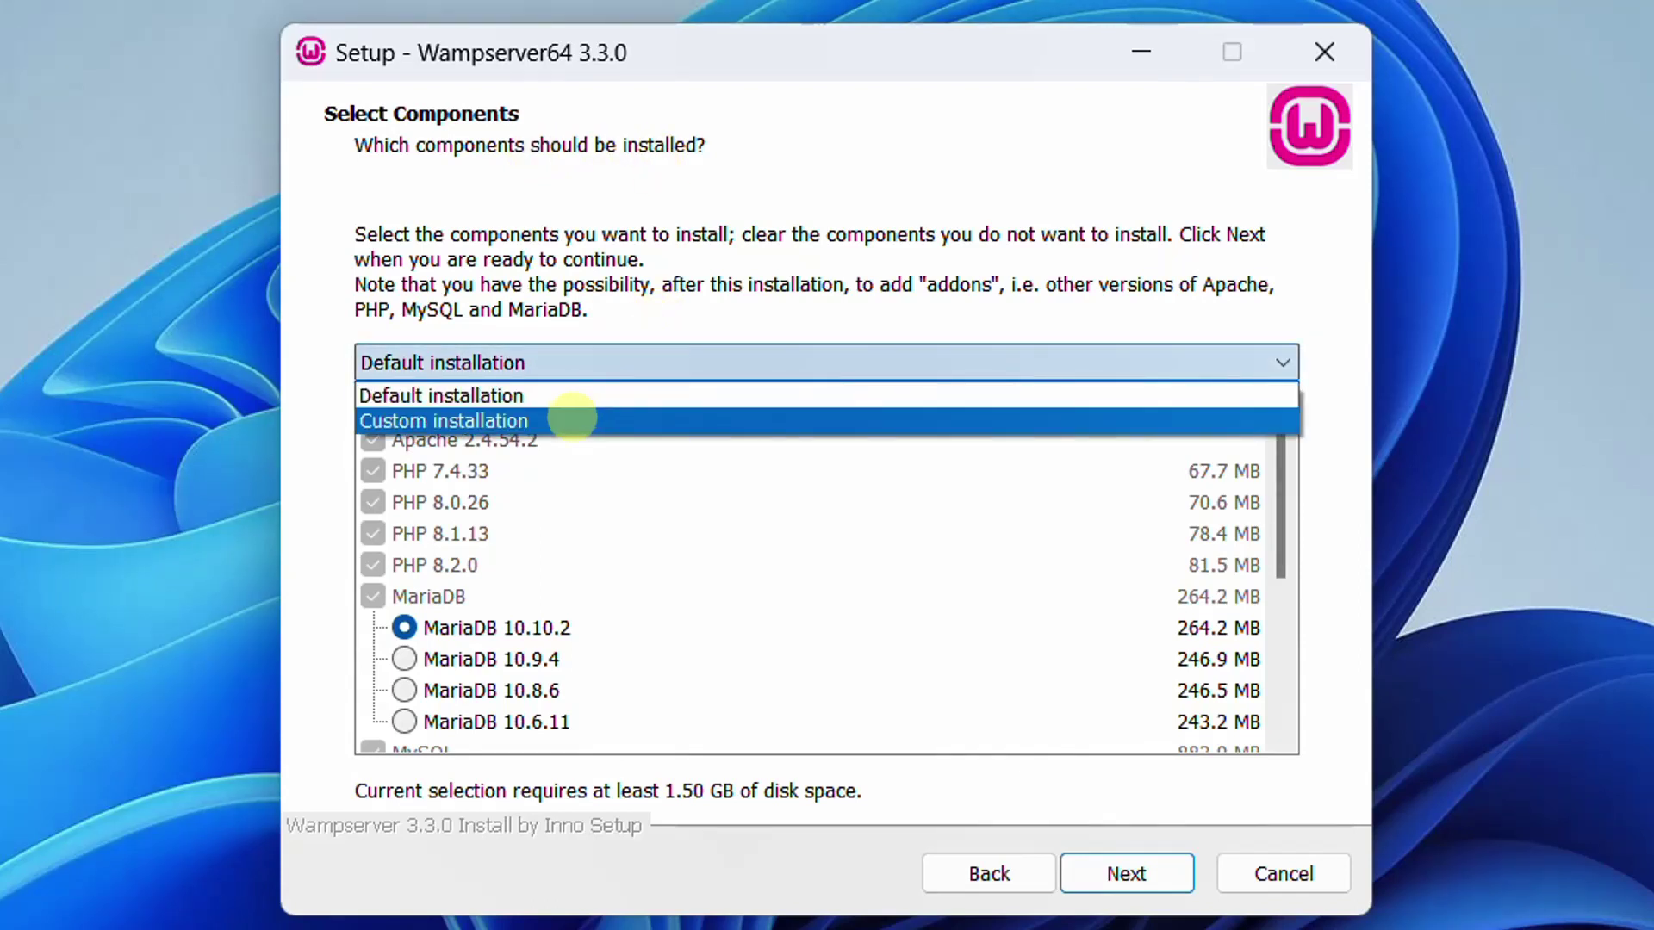
left_click(572, 505)
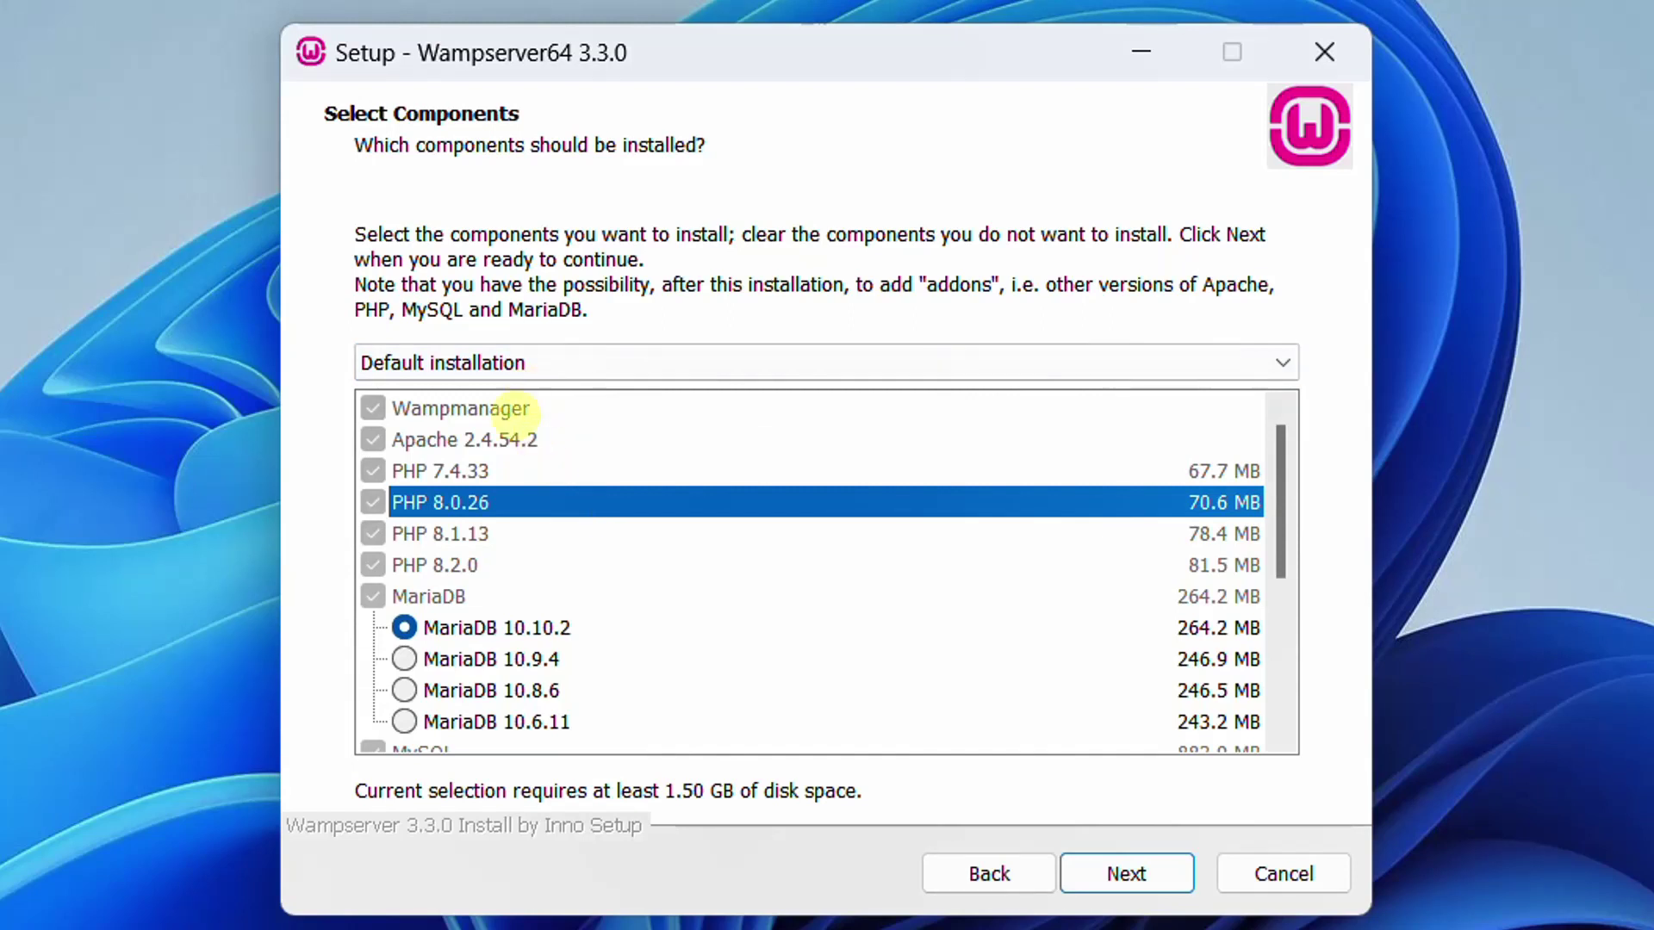
left_click(515, 412)
scroll(465, 590, "down", 1)
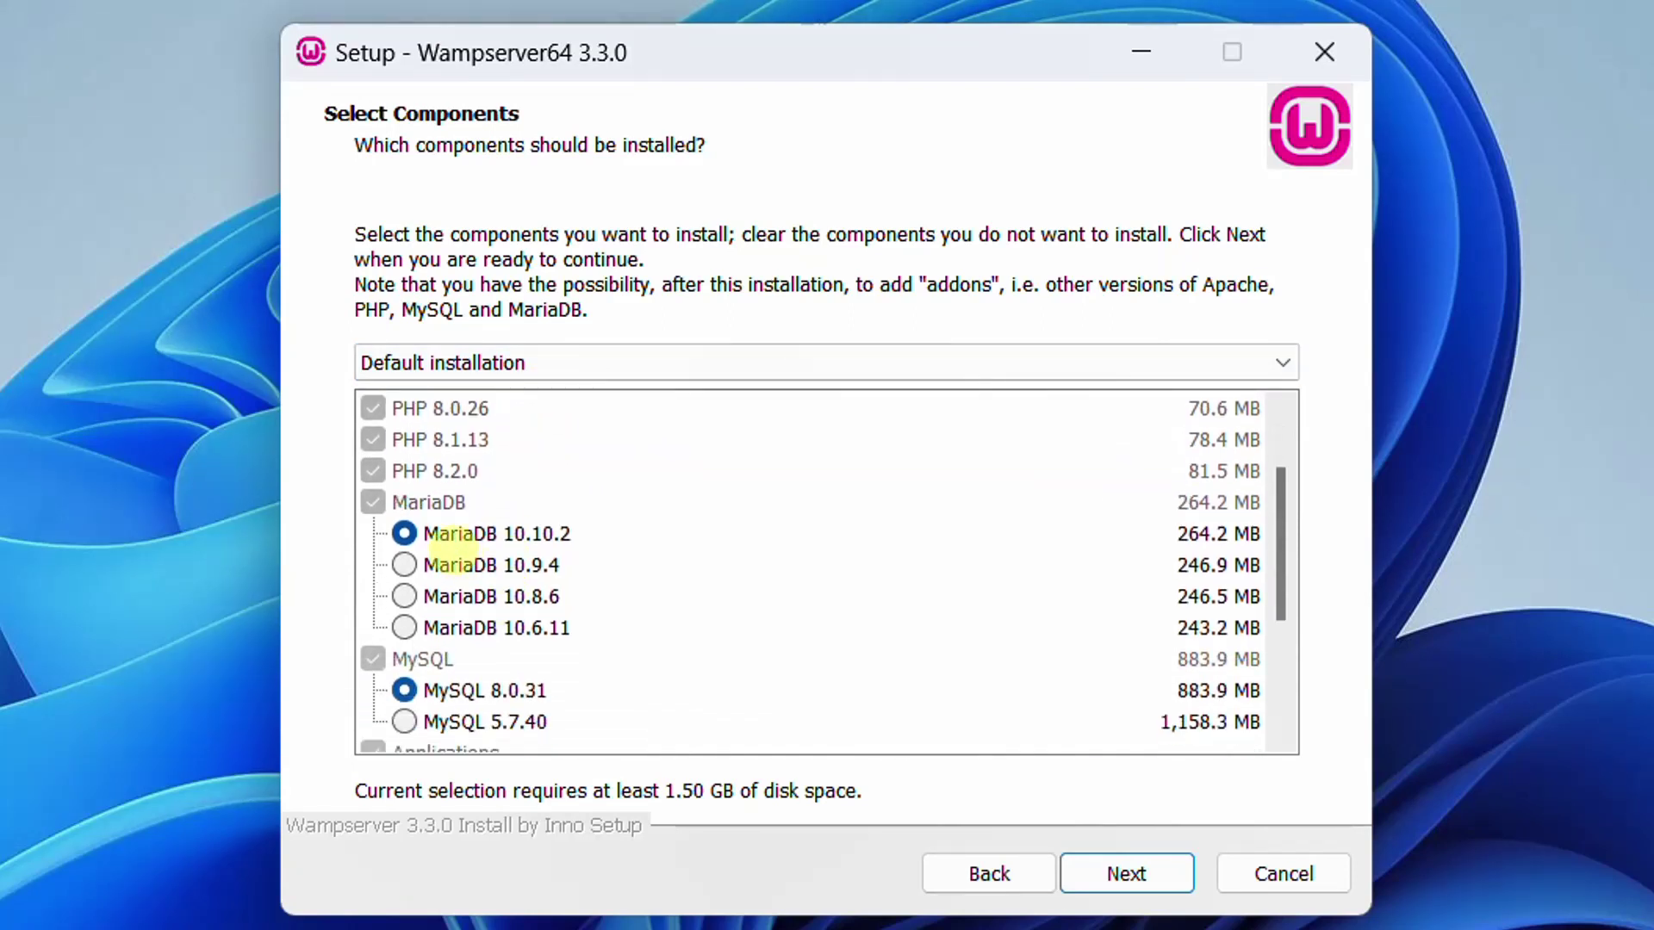
scroll(560, 550, "down", 1)
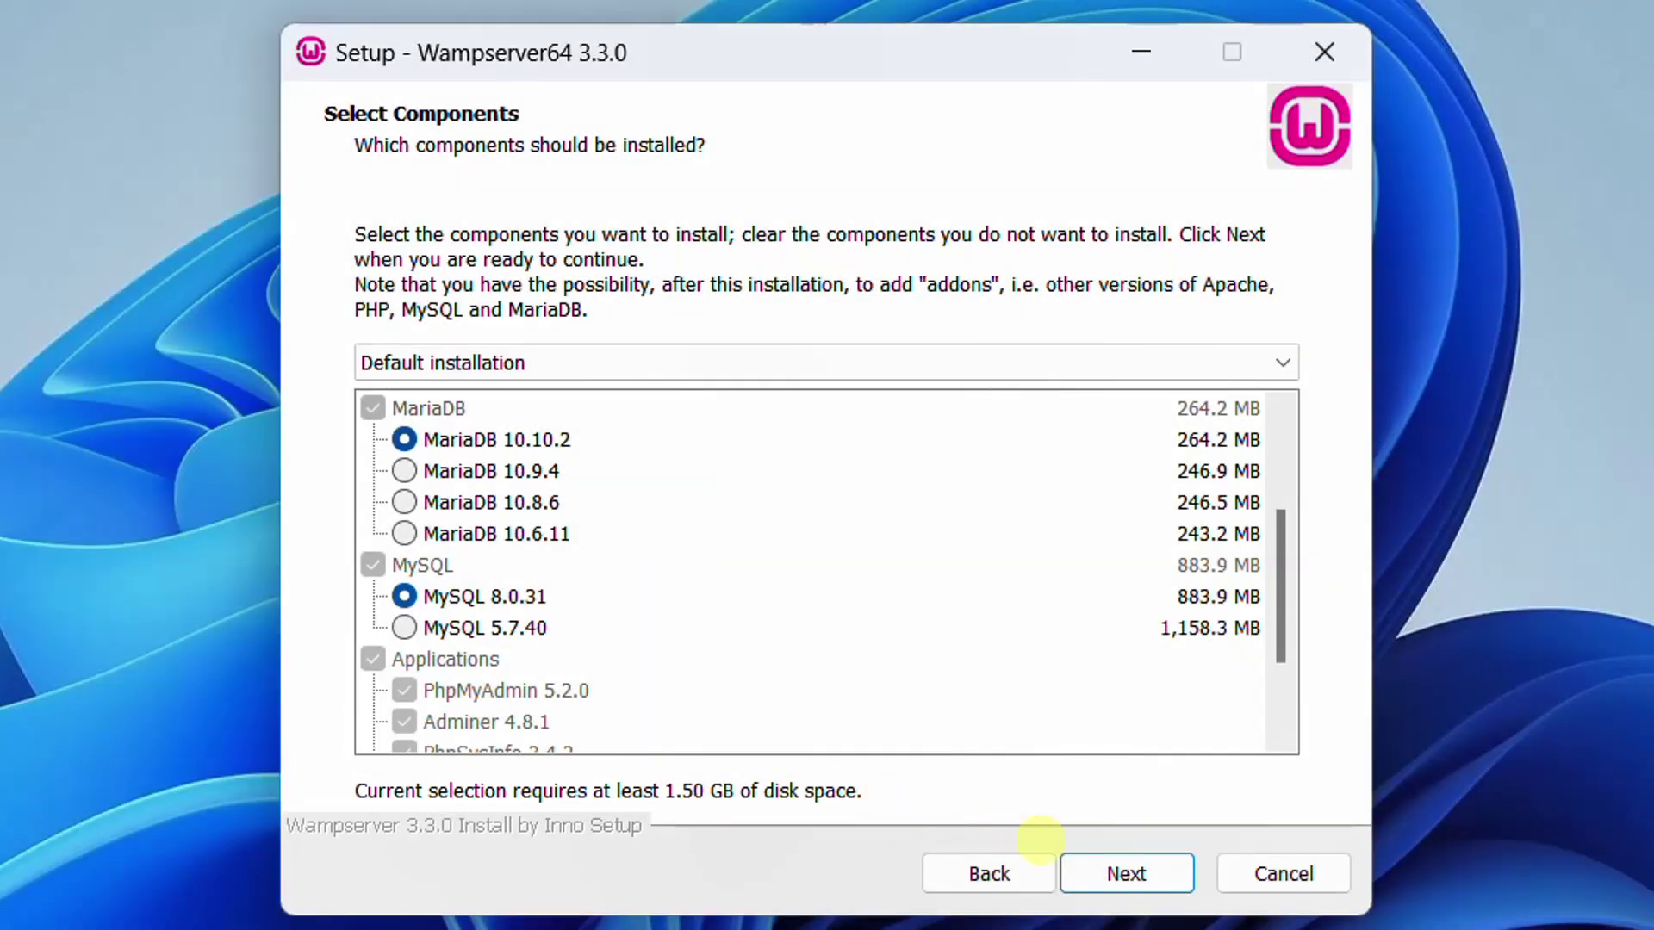
left_click(1123, 872)
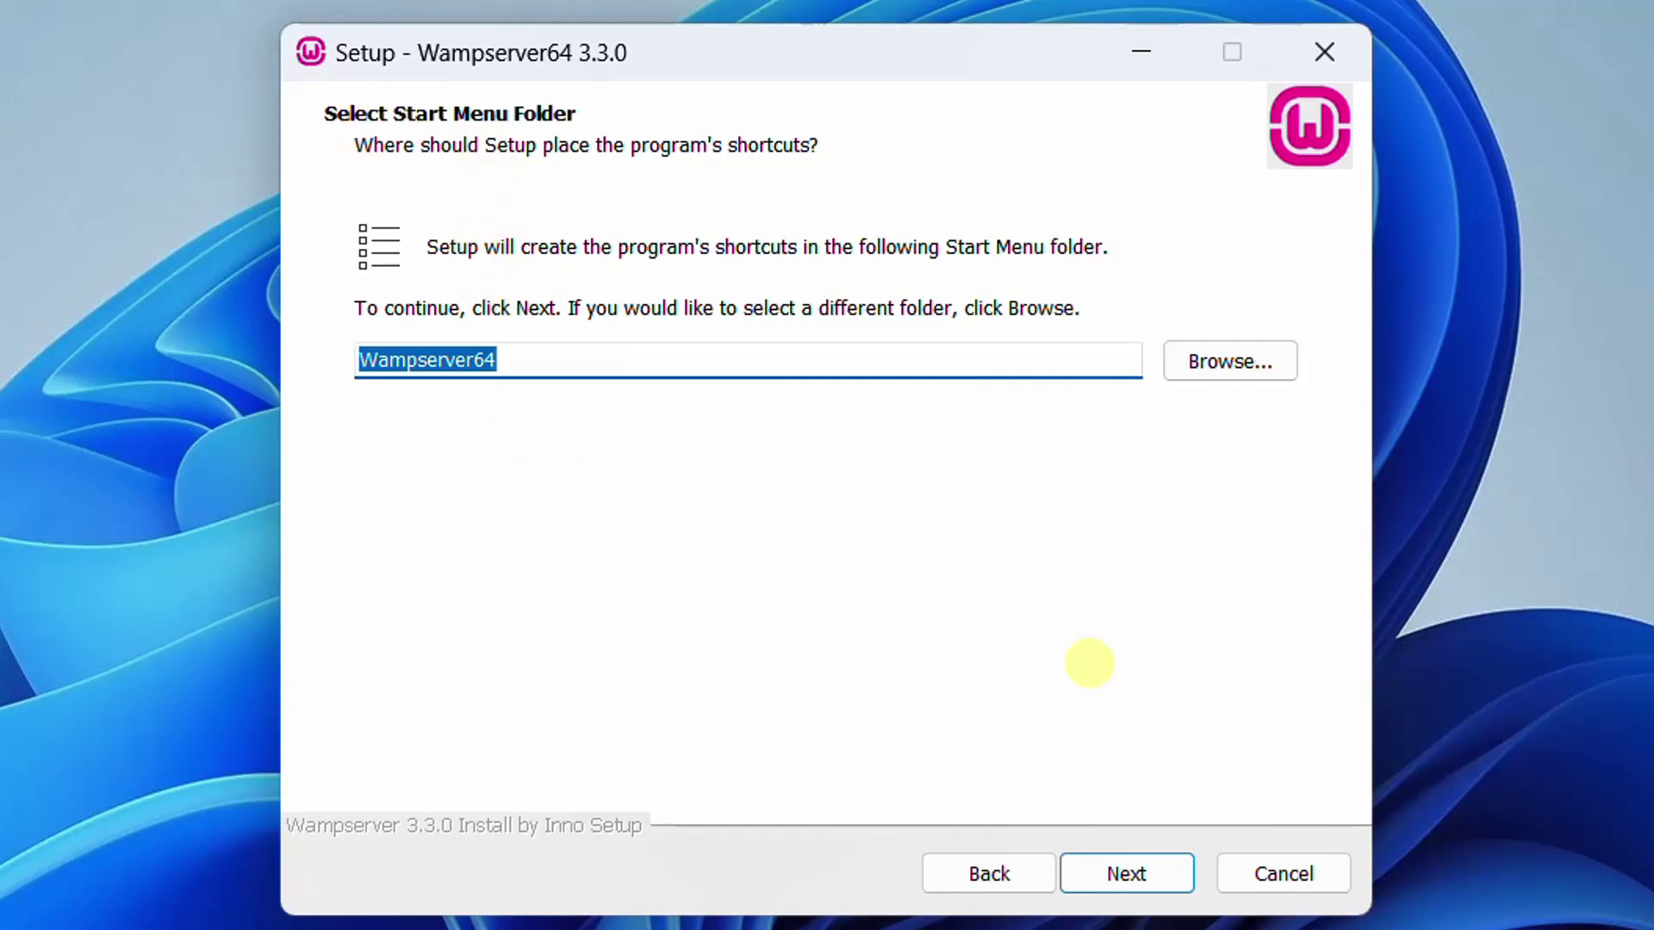
Keep Wampserver64 as the Start Menu folder, review the installation summary and start installing.
left_click(1123, 872)
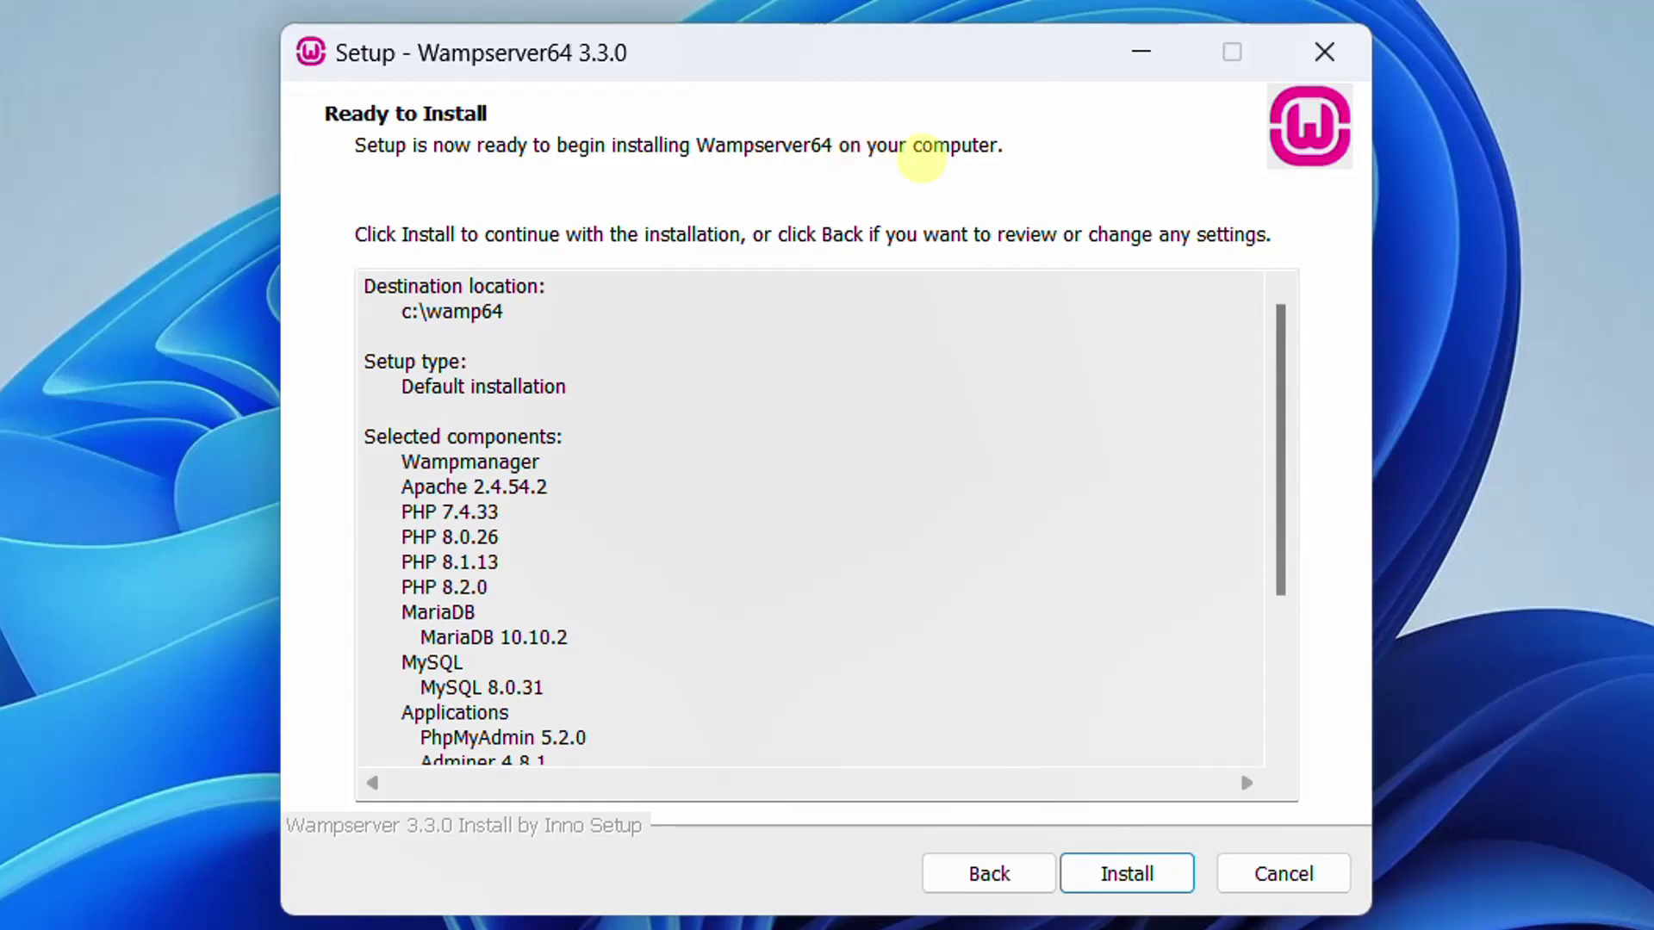
scroll(370, 290, "down", 1)
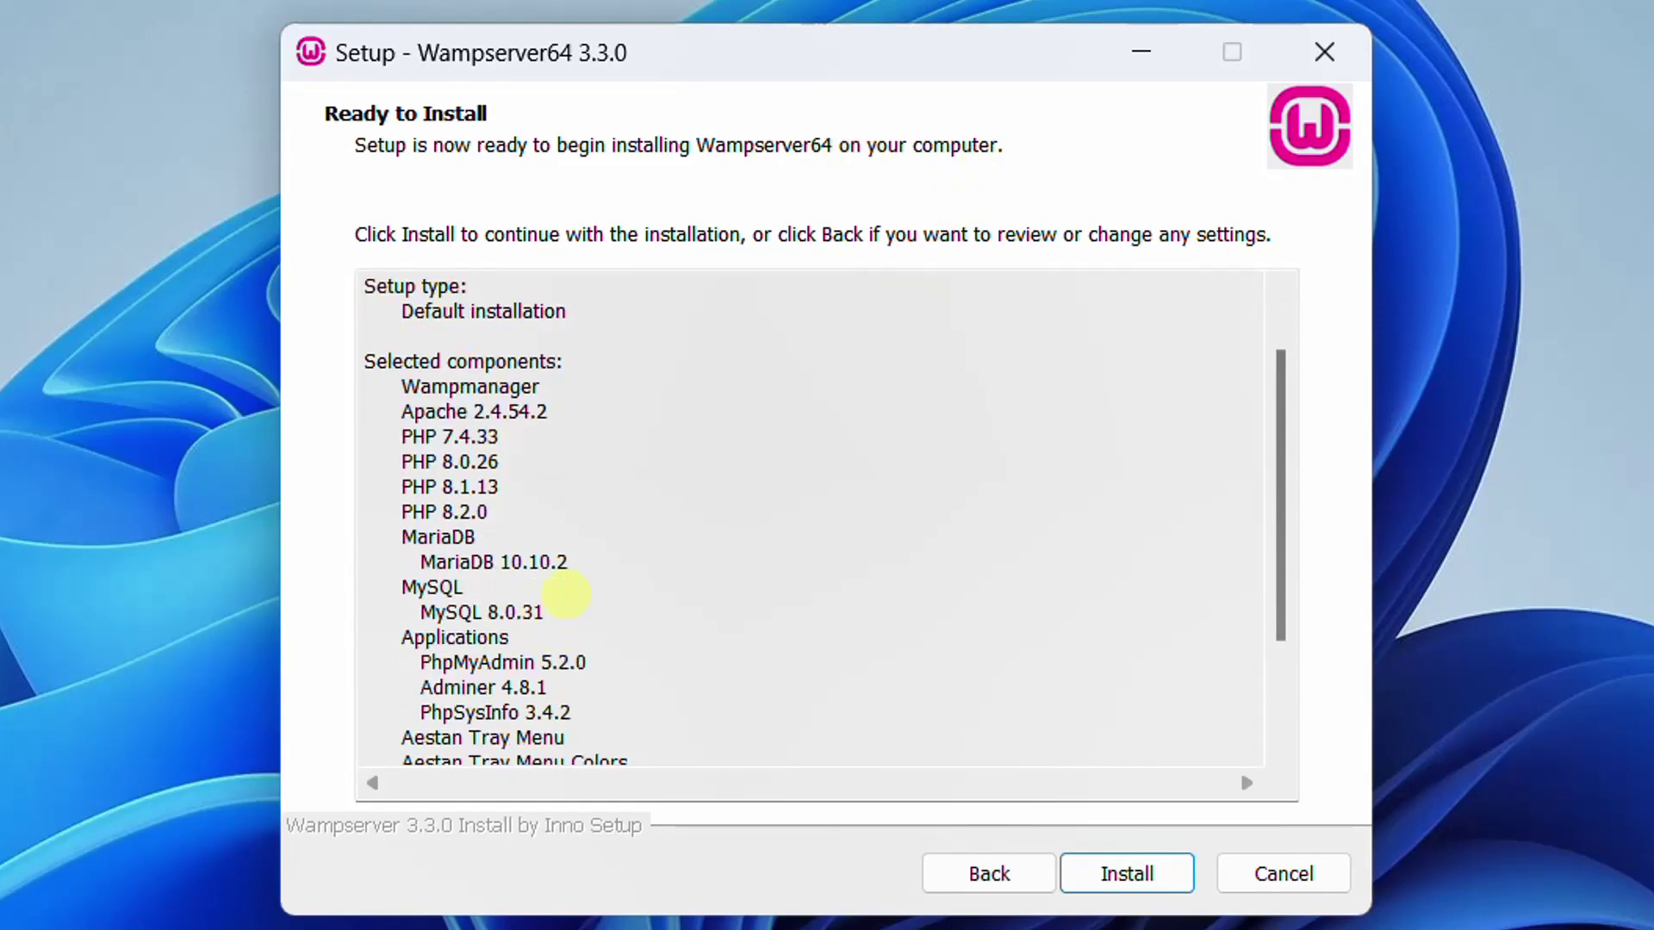
scroll(495, 614, "down", 2)
scroll(496, 613, "up", 5)
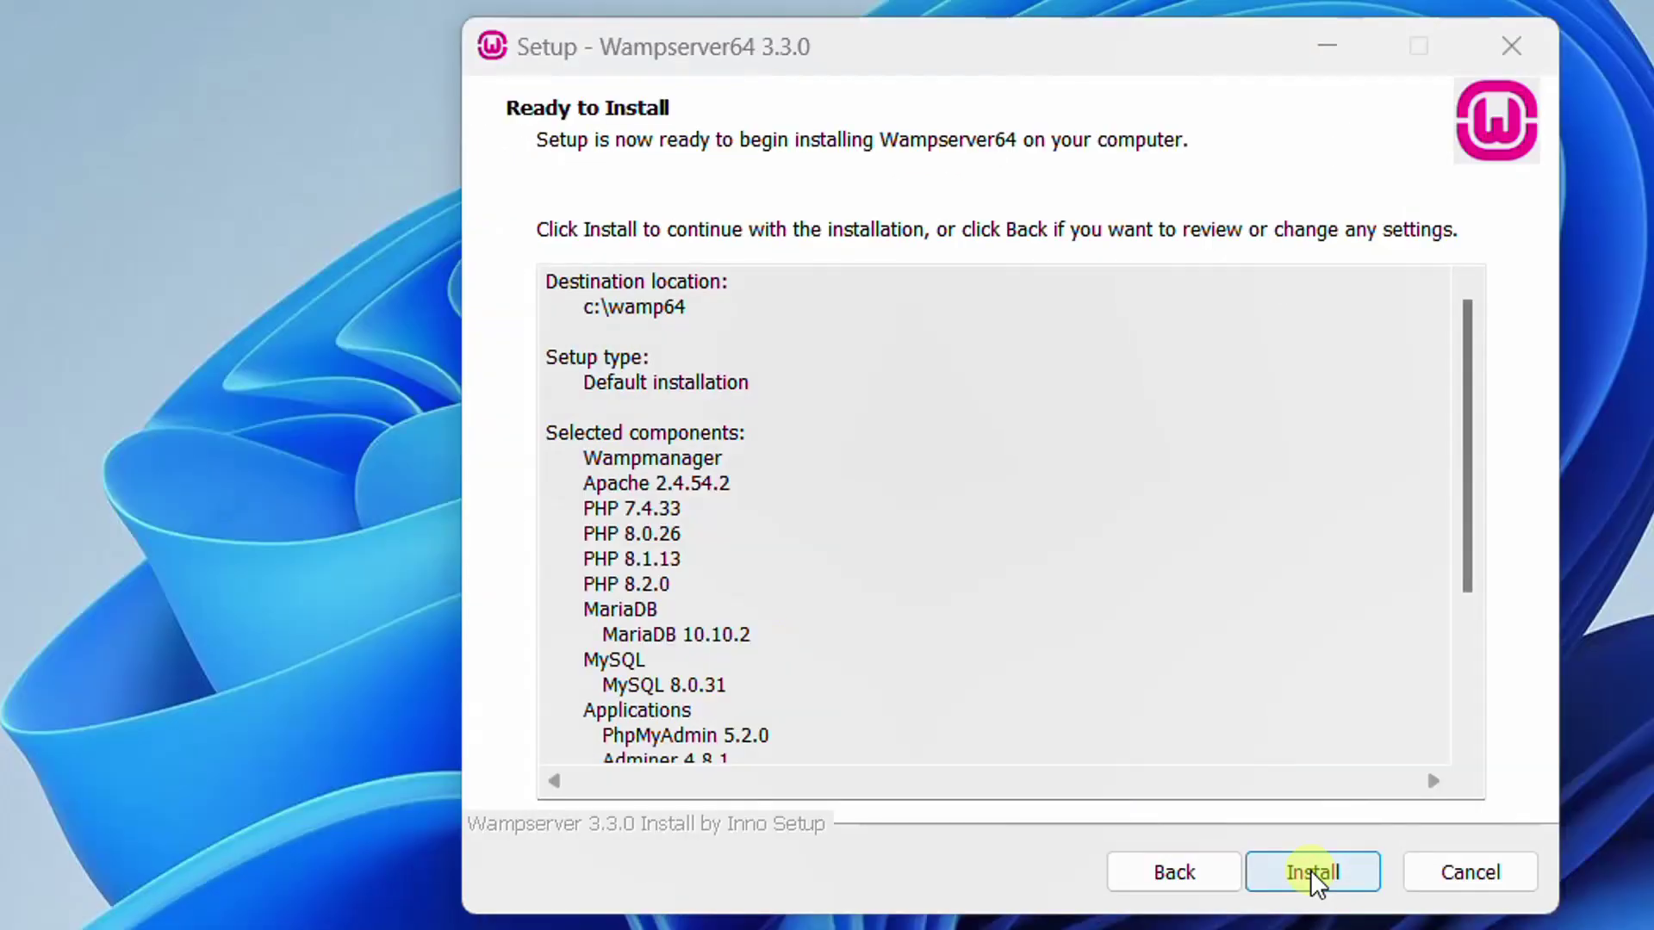
left_click(1310, 872)
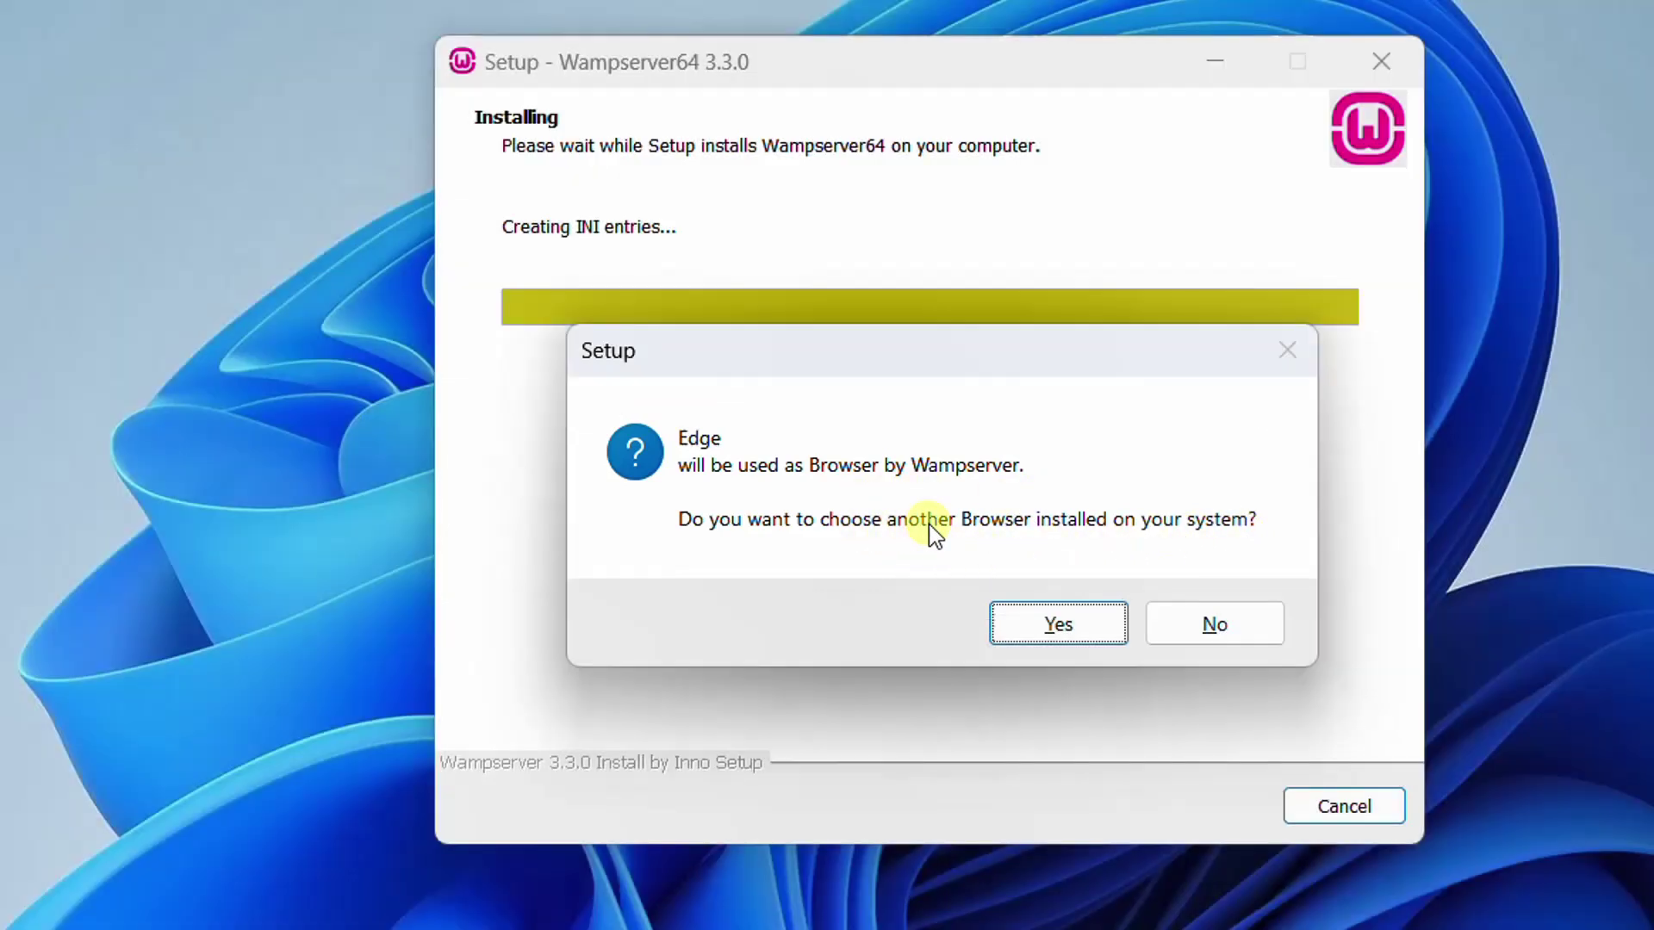
Set Wampserver's default browser to chrome from Program Files\Google\Chrome\Application on Local Disk (C:).
left_click(1059, 624)
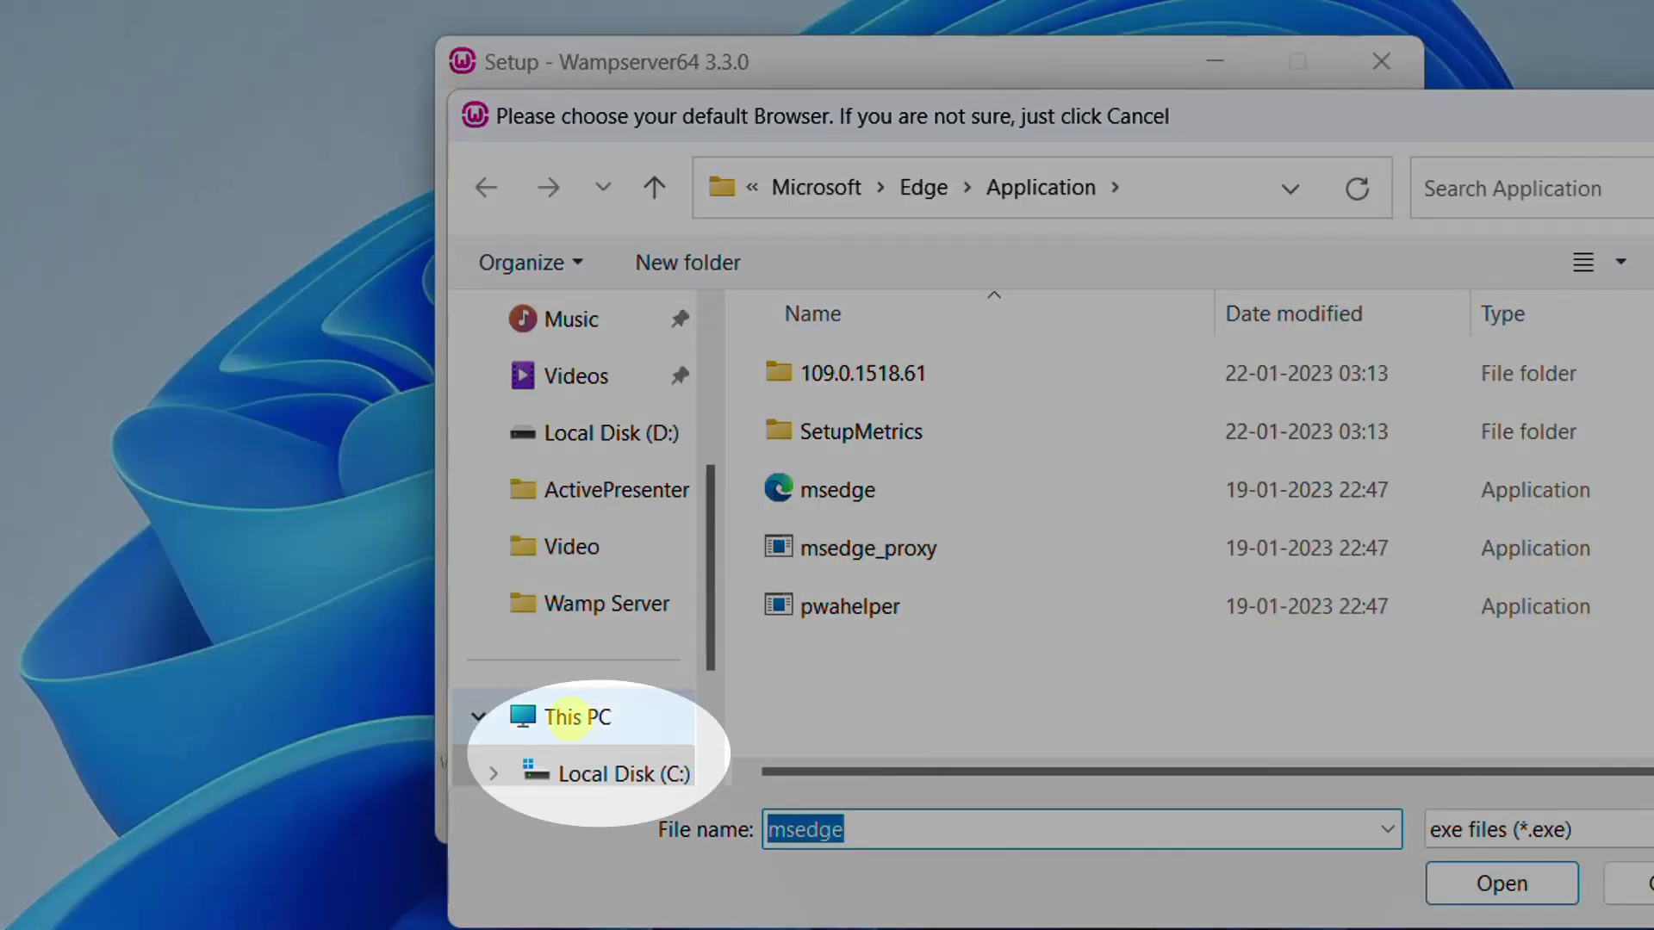
left_click(576, 717)
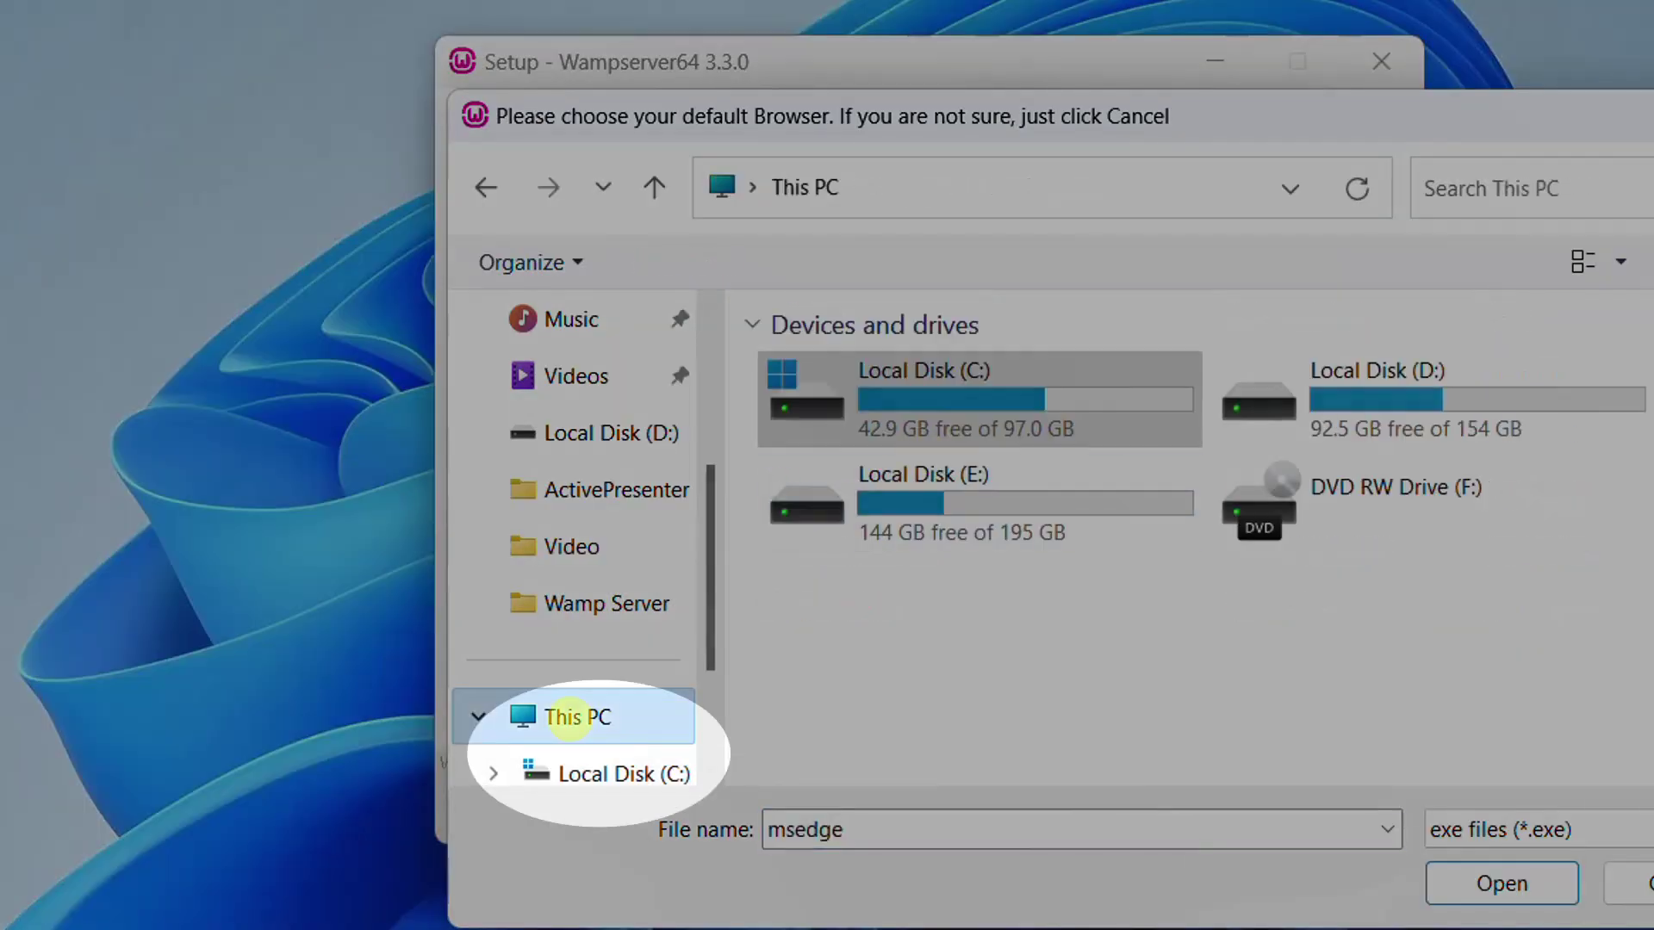
double_click(931, 405)
double_click(864, 548)
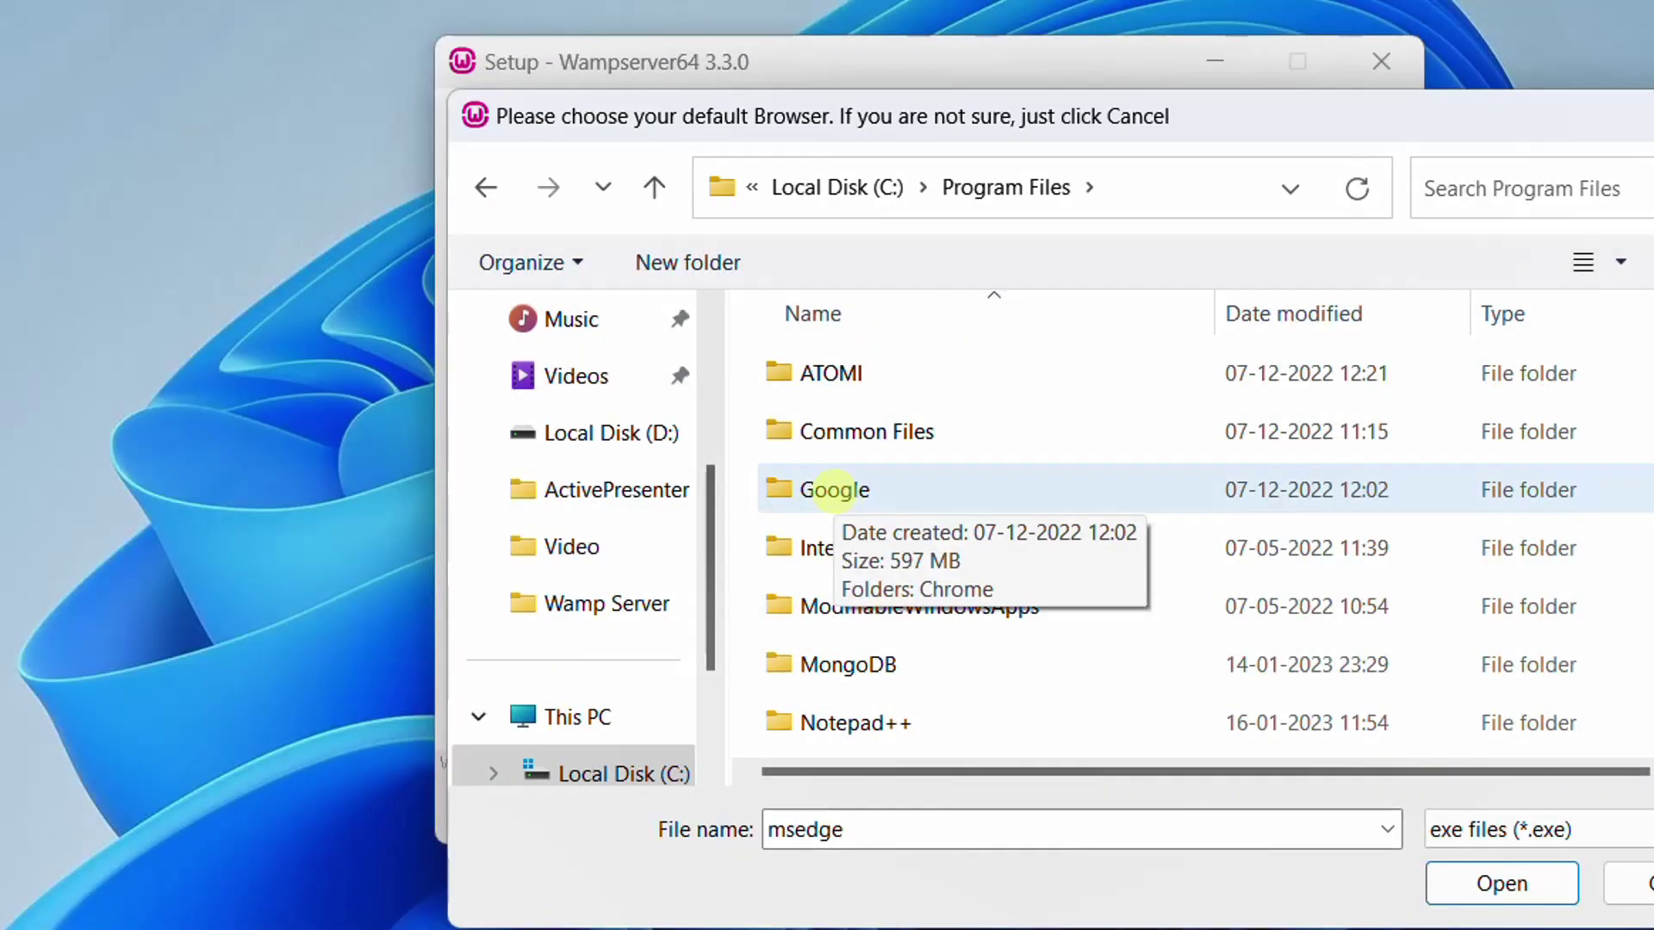
double_click(834, 489)
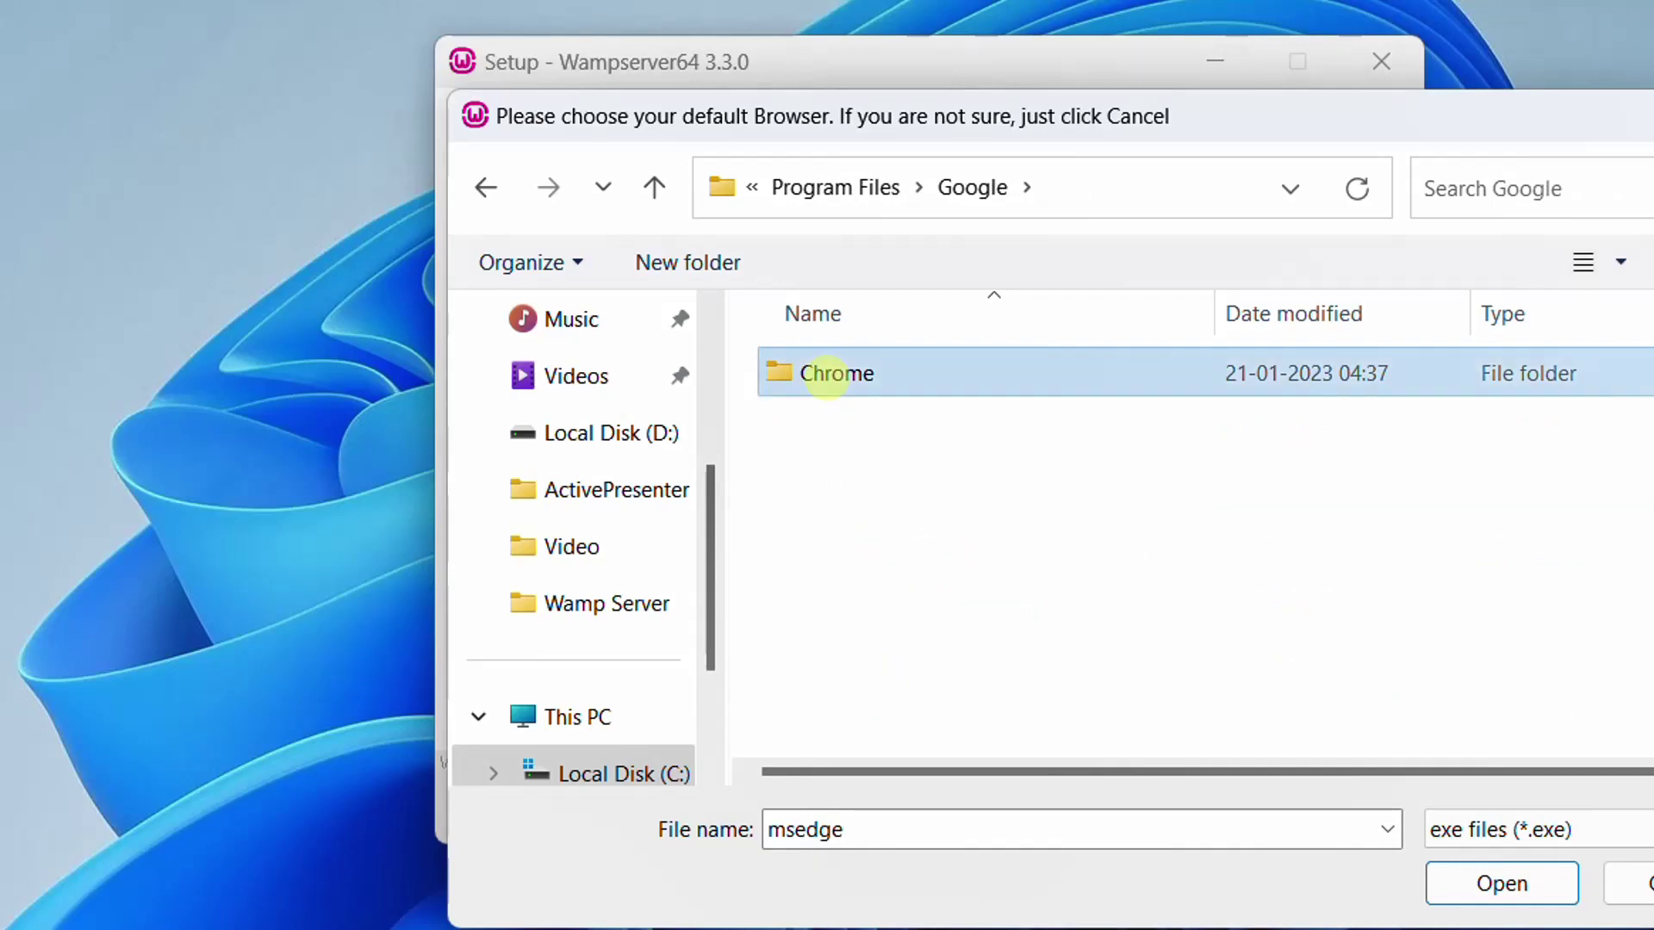
double_click(822, 373)
double_click(822, 373)
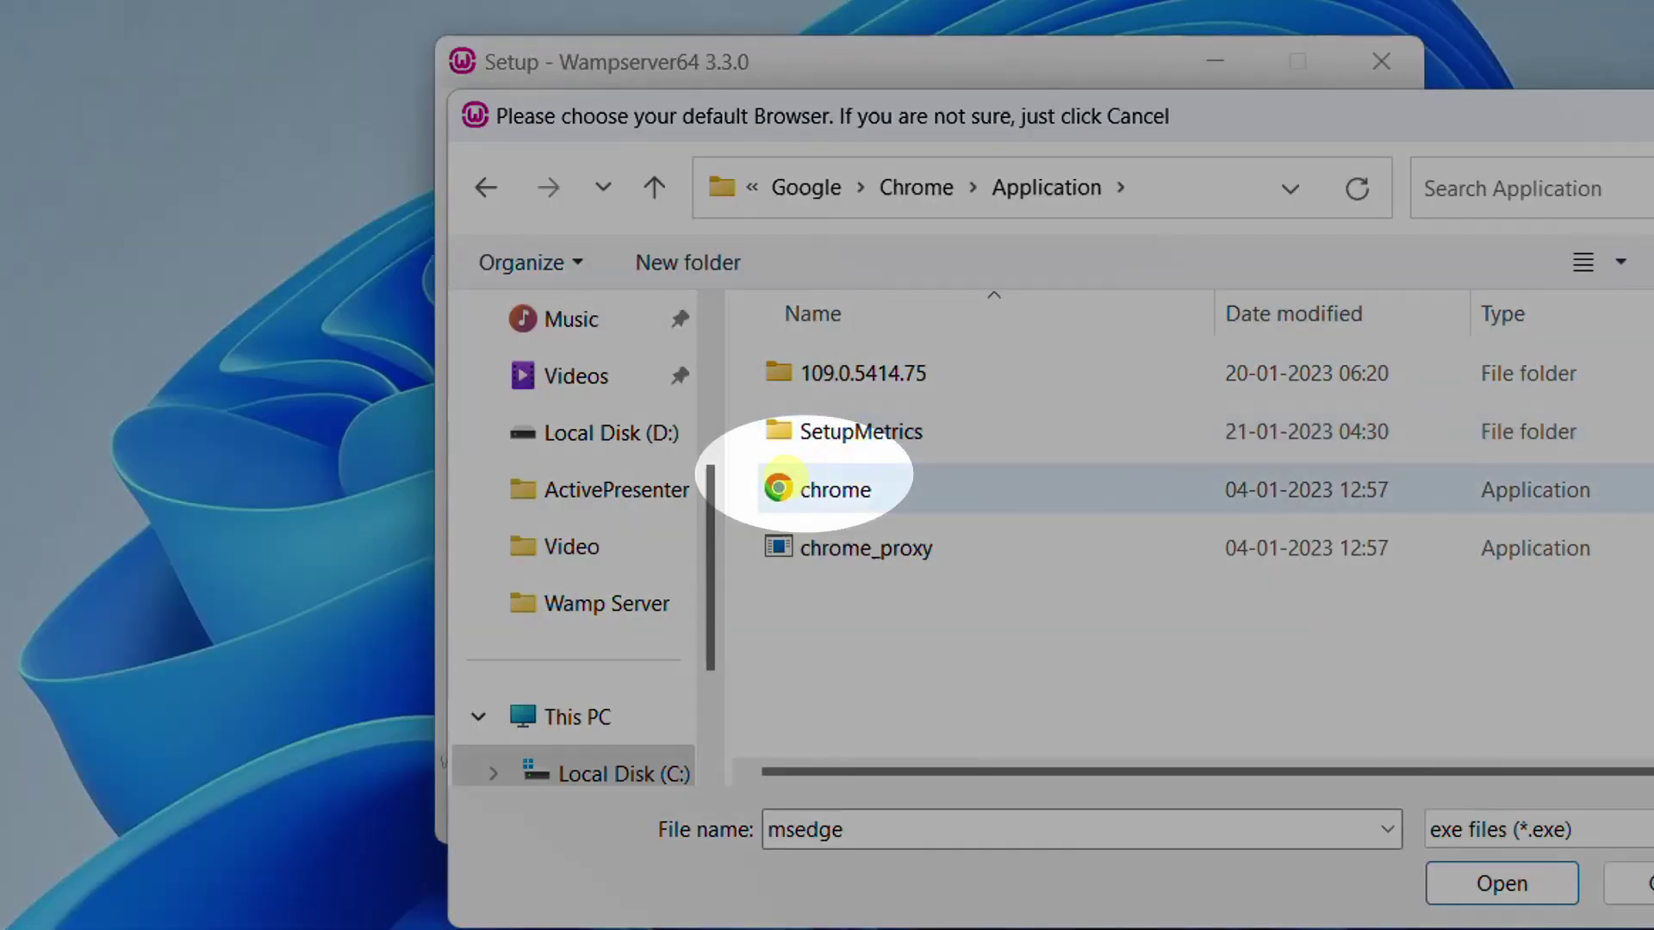
left_click(863, 490)
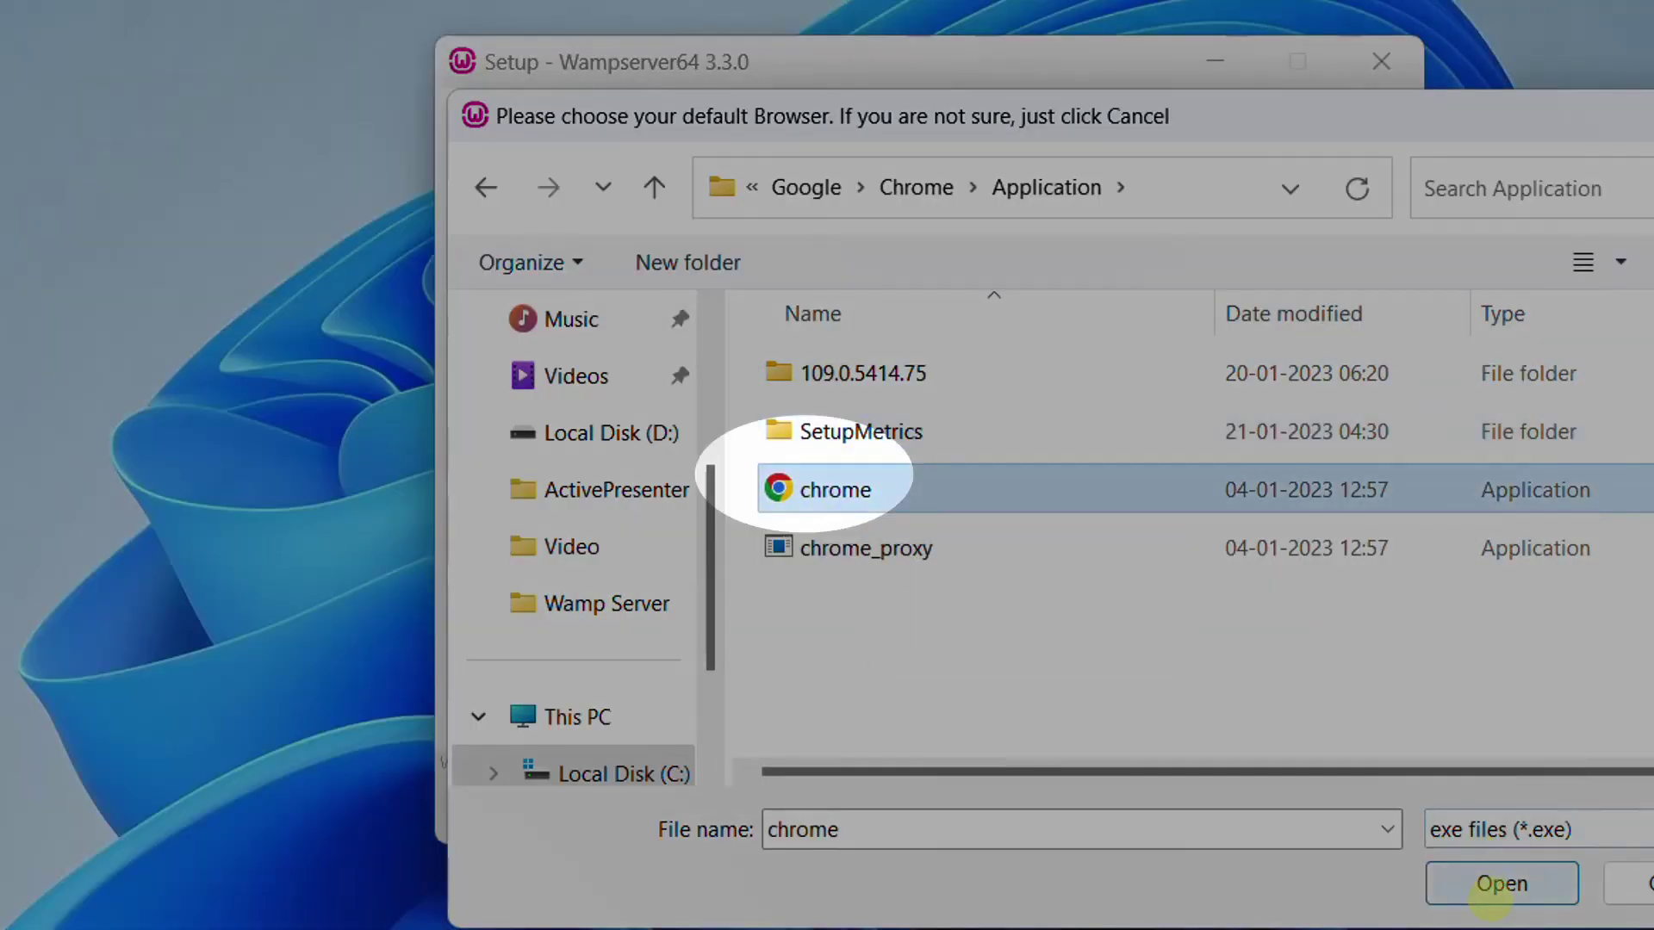
left_click(1500, 883)
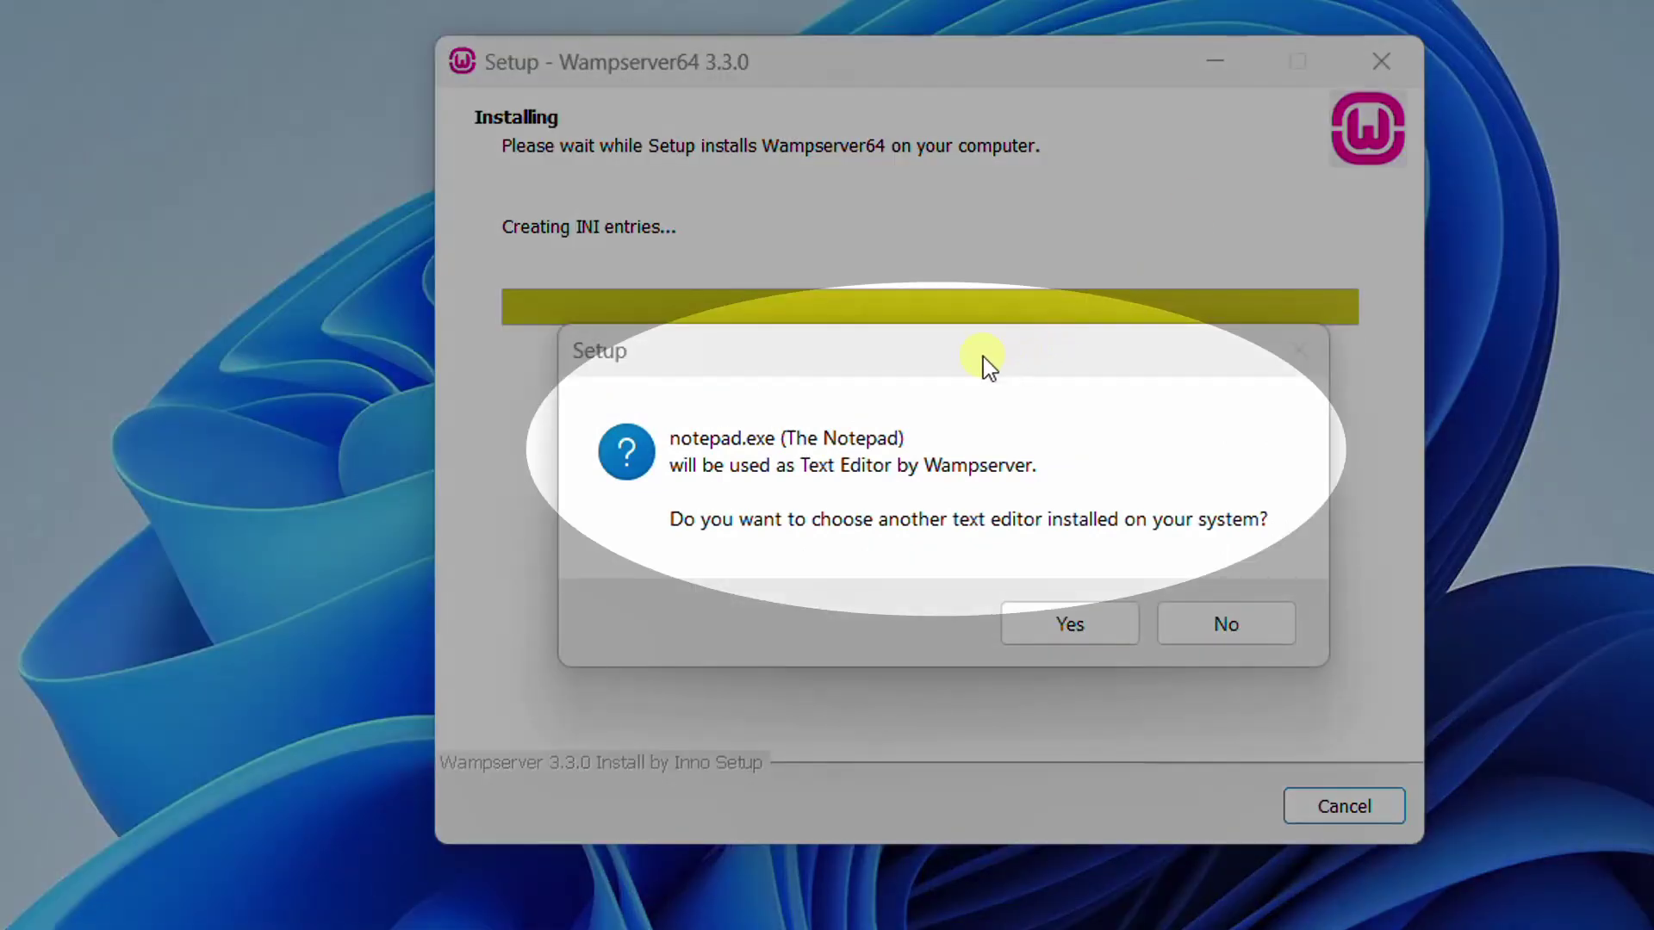
Set Wampserver's text editor to notepad++ from Program Files\Notepad++ on Local Disk (C:).
left_click(981, 360)
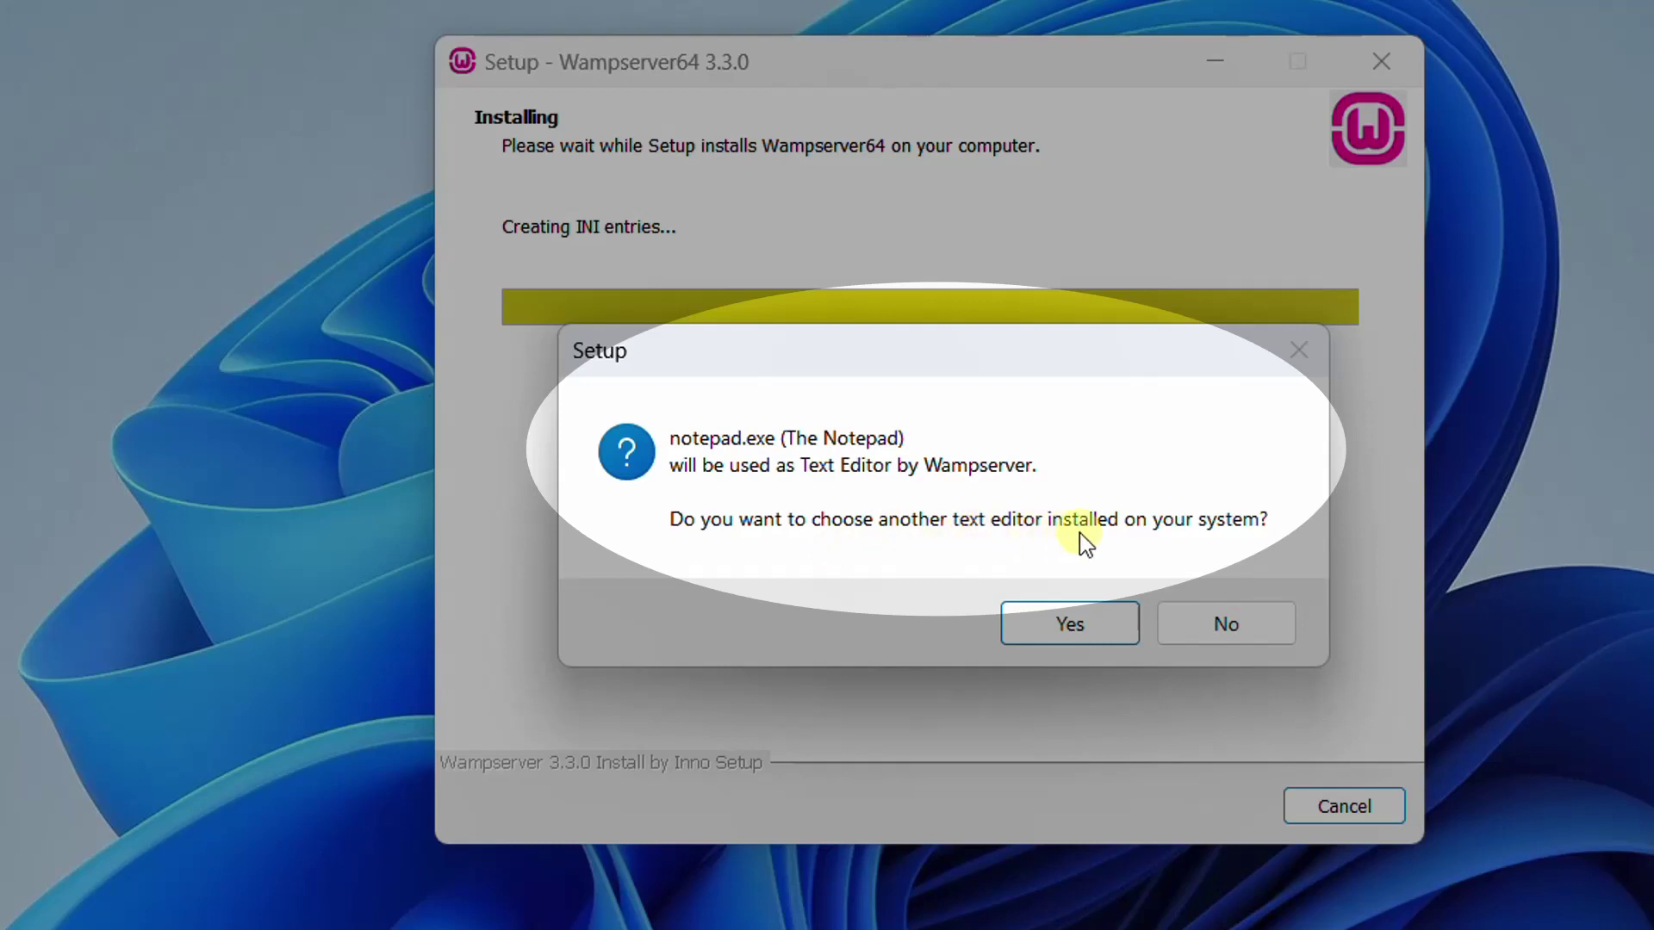
left_click(1524, 546)
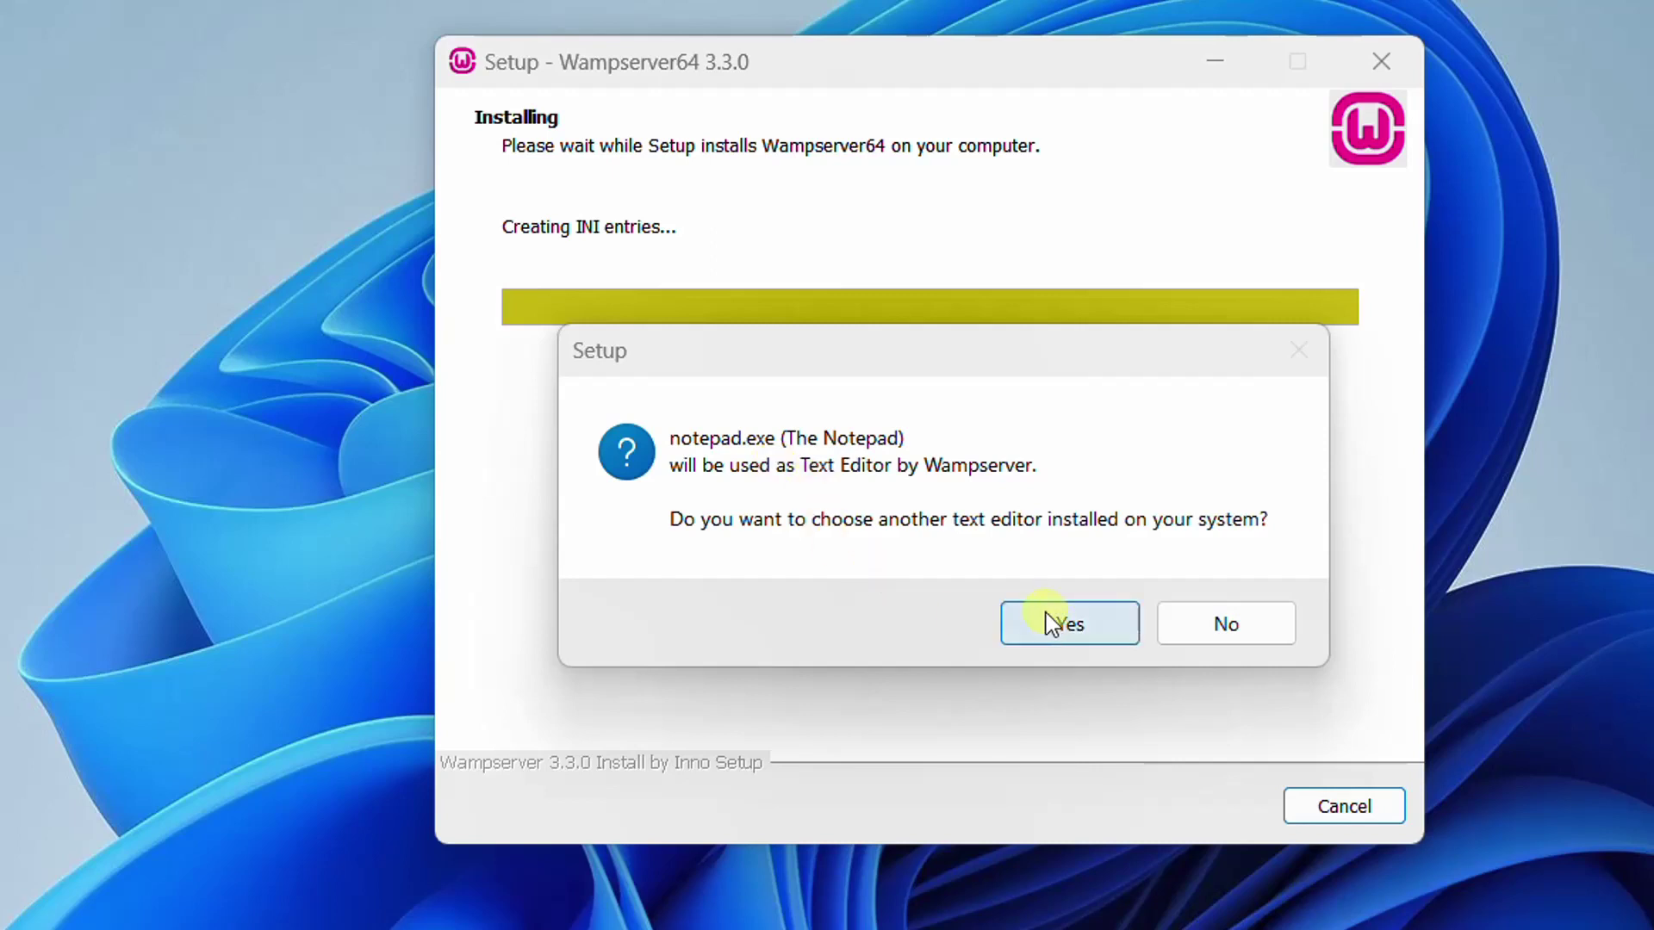
left_click(1104, 653)
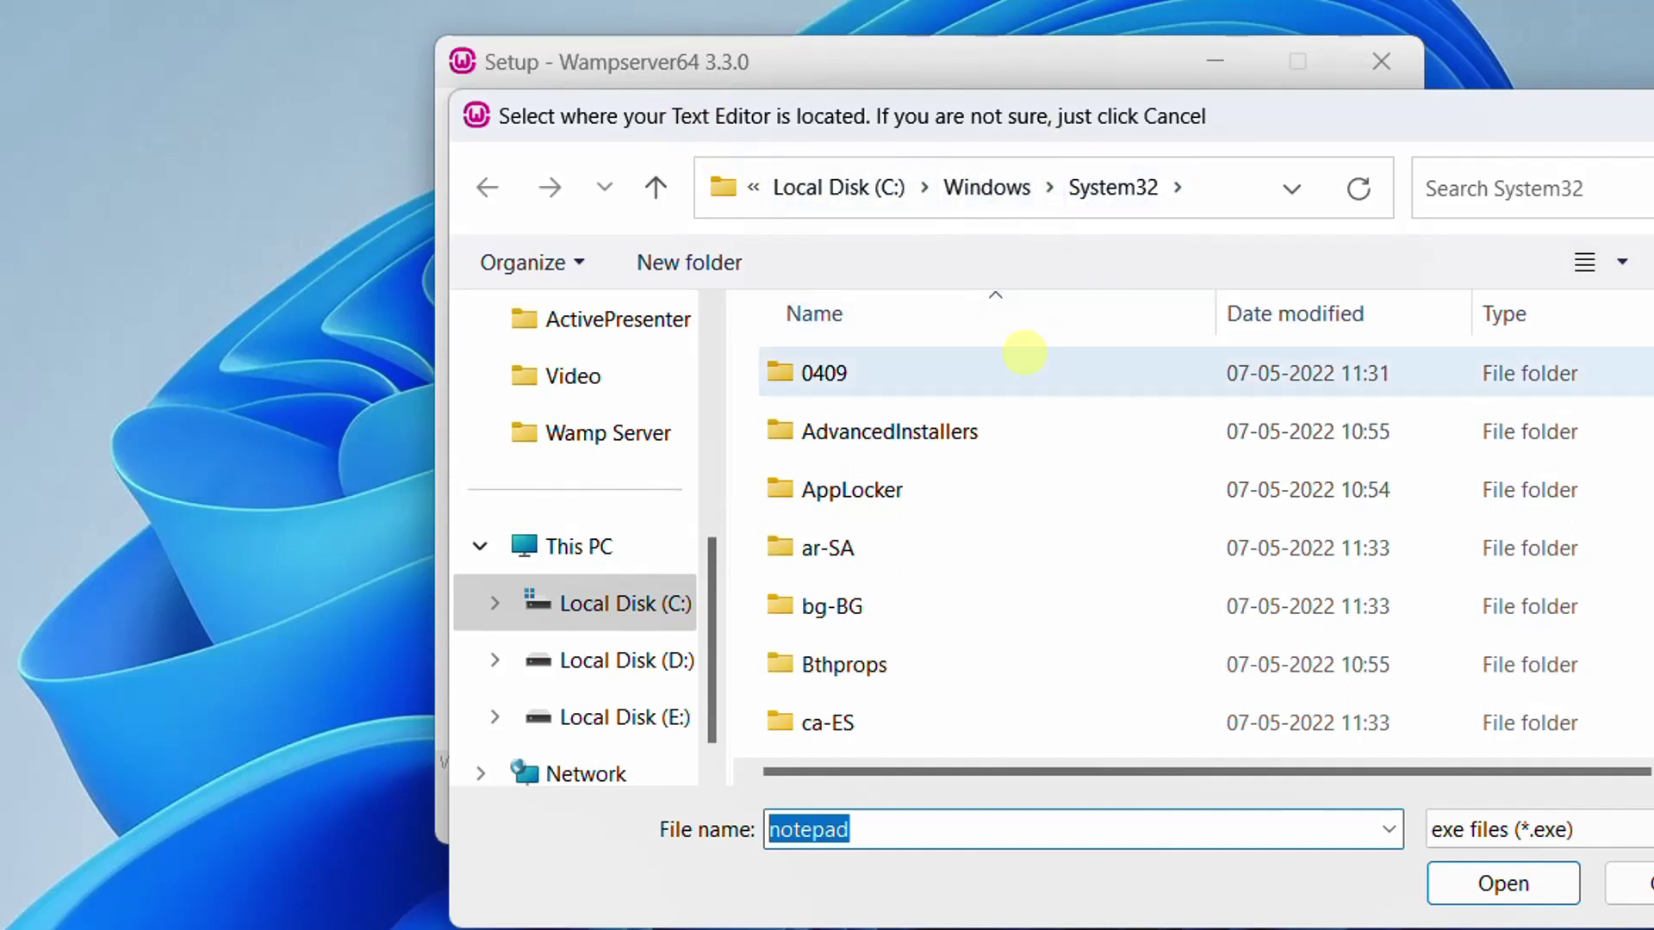
left_click(578, 548)
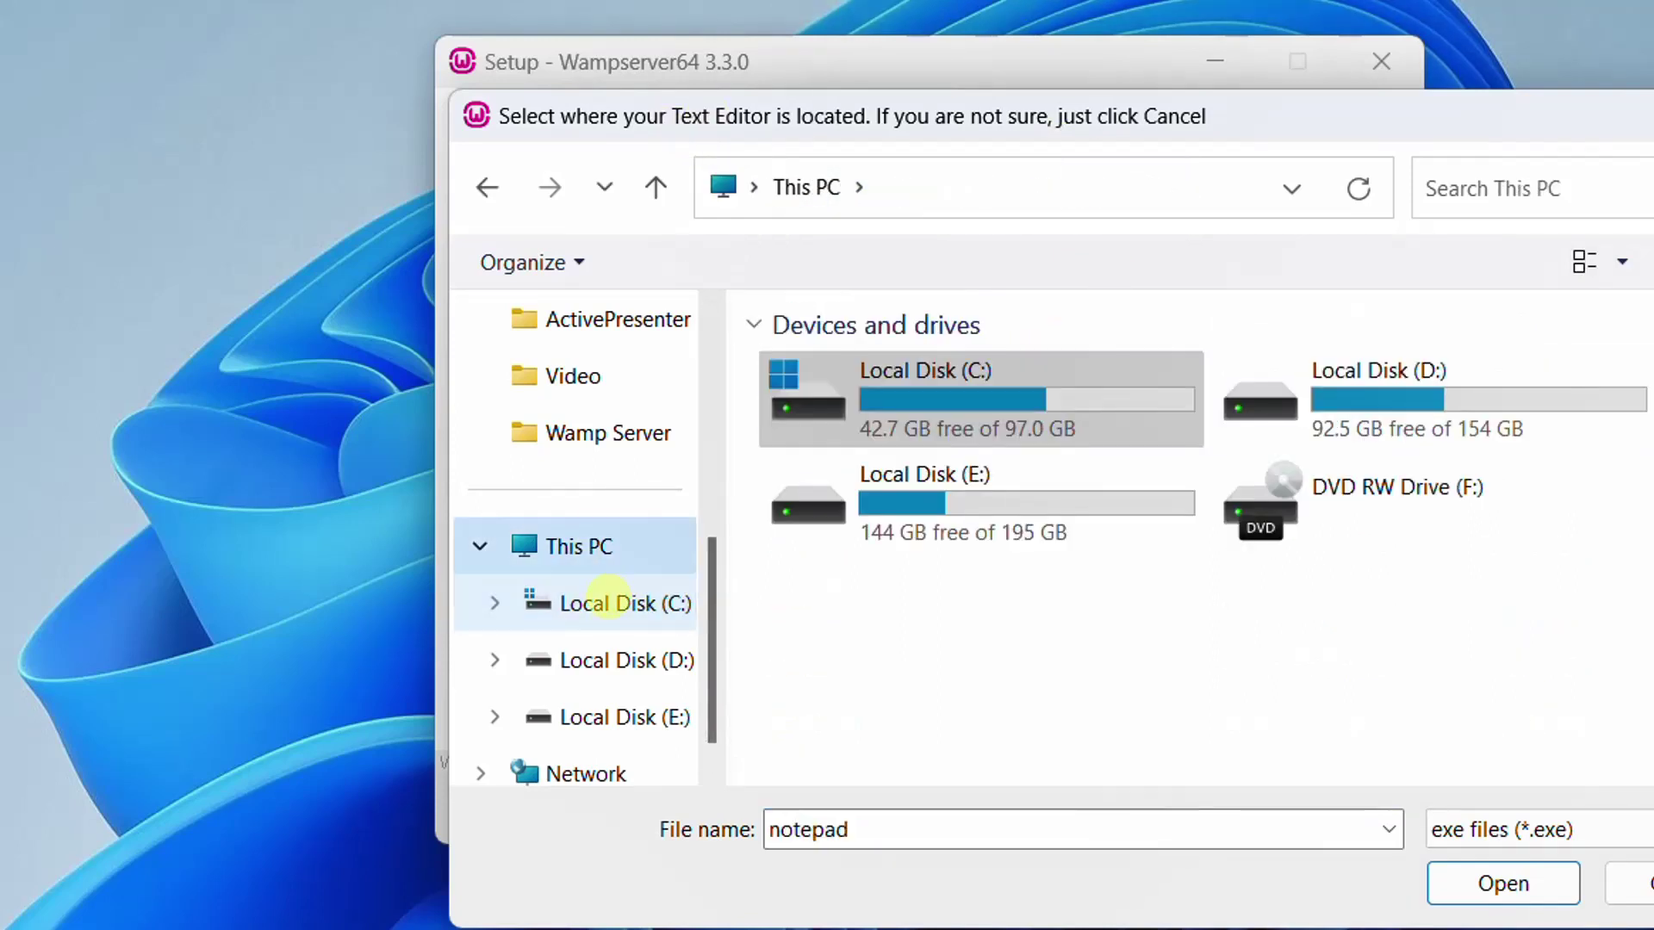
left_click(591, 603)
double_click(864, 548)
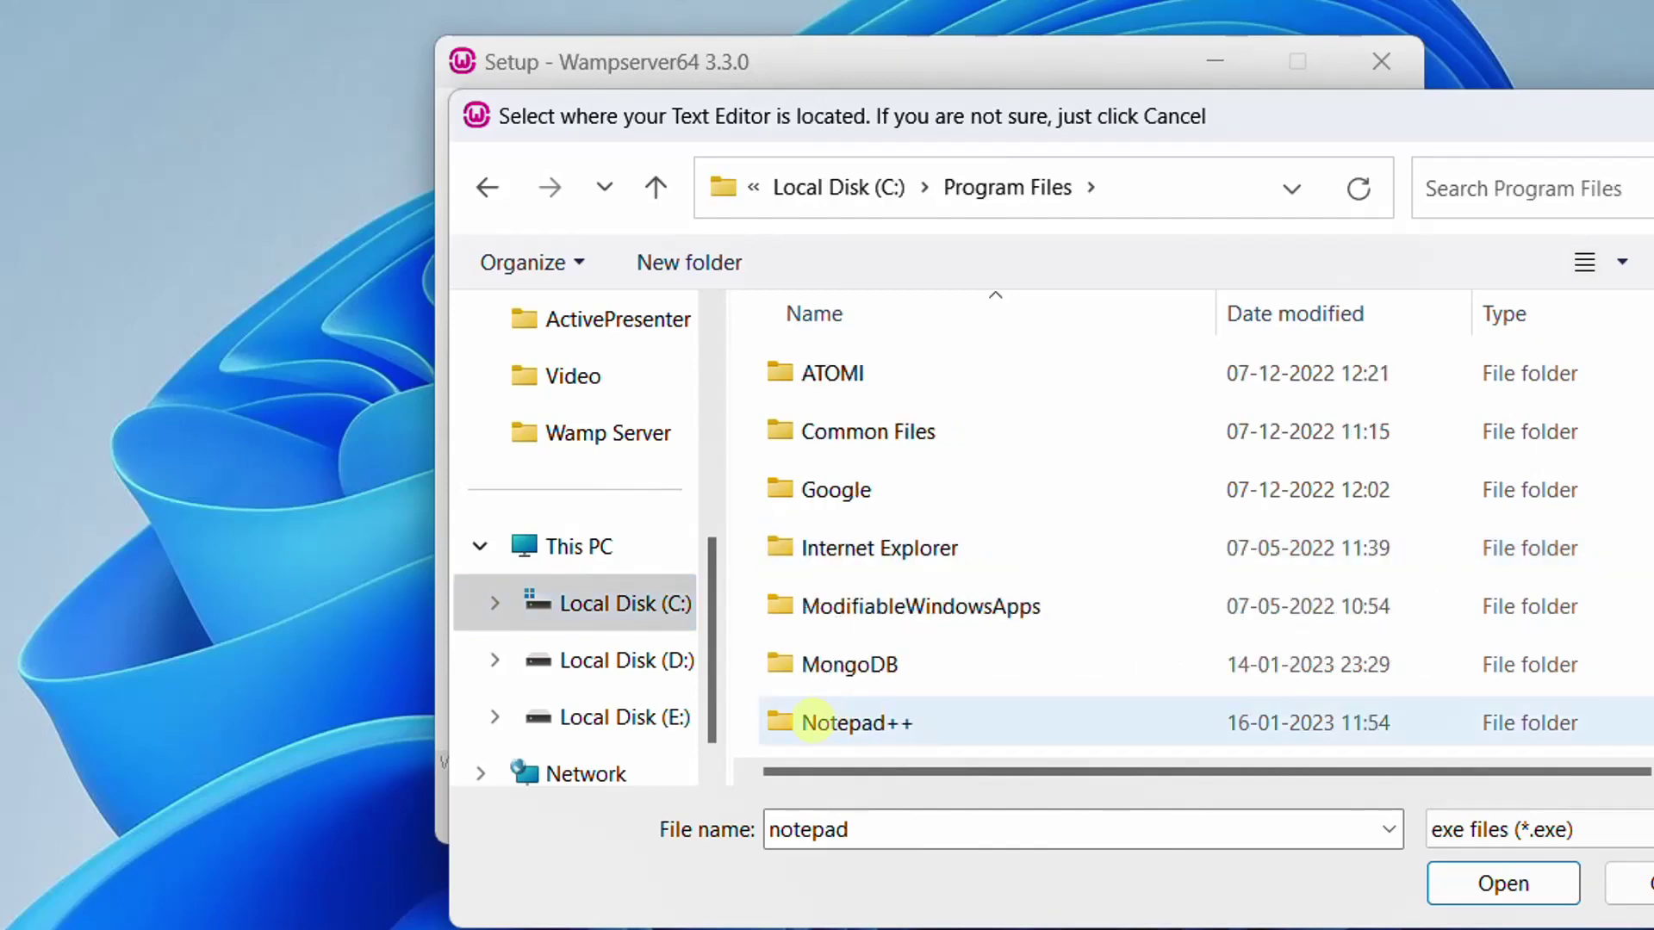
double_click(827, 721)
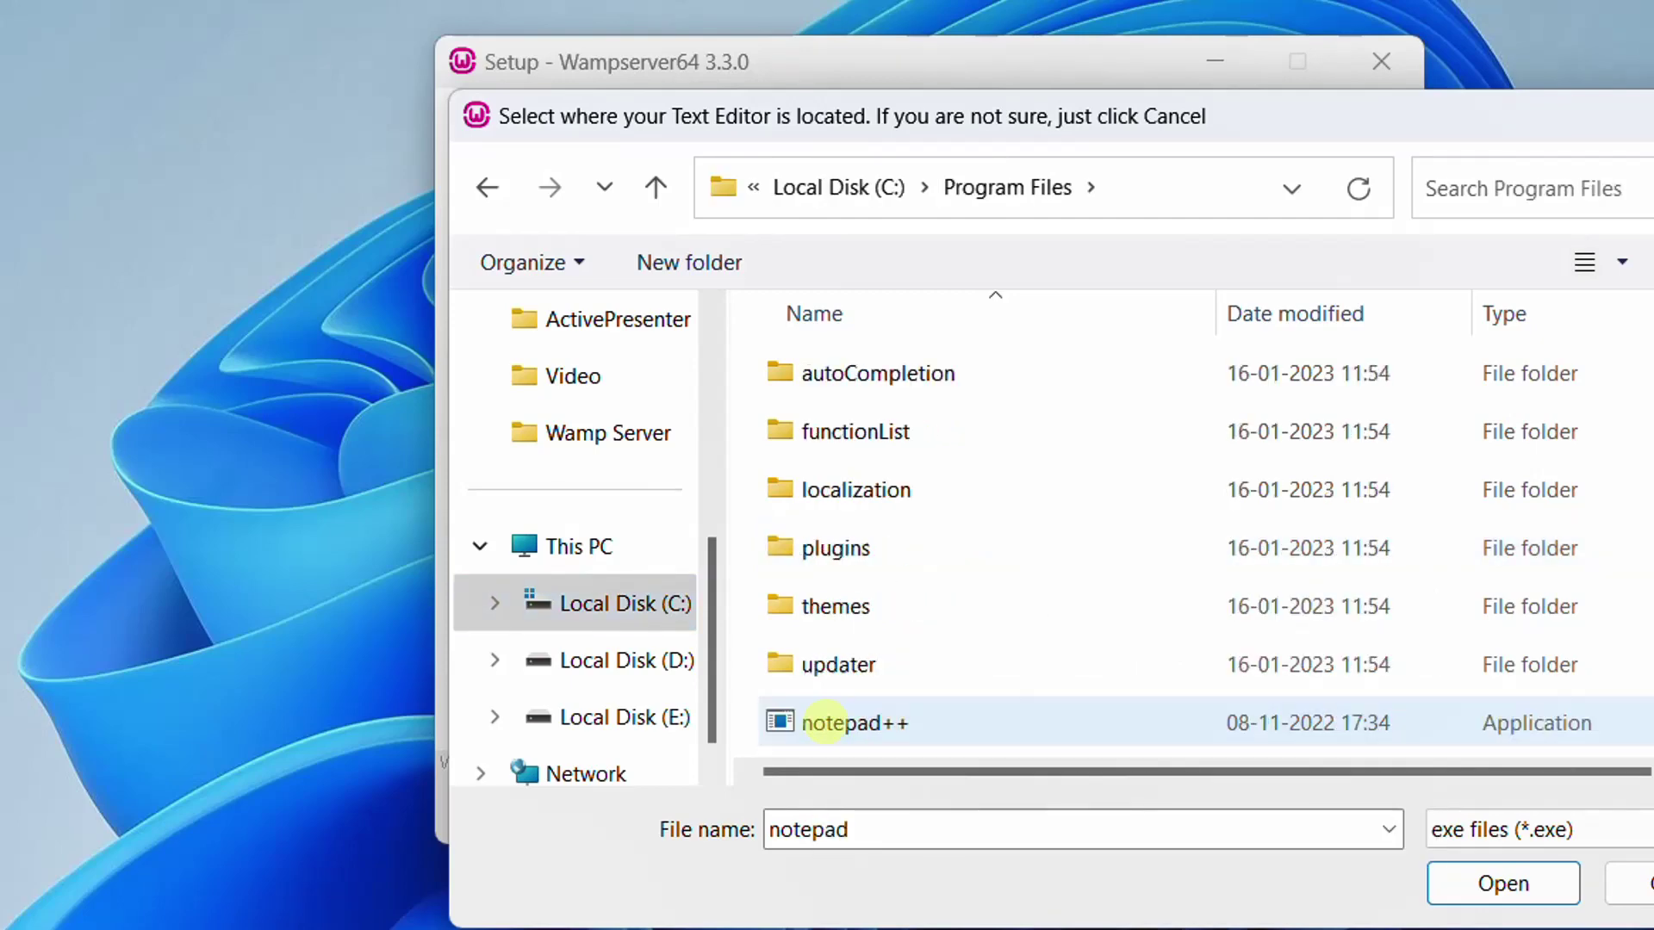
left_click(857, 676)
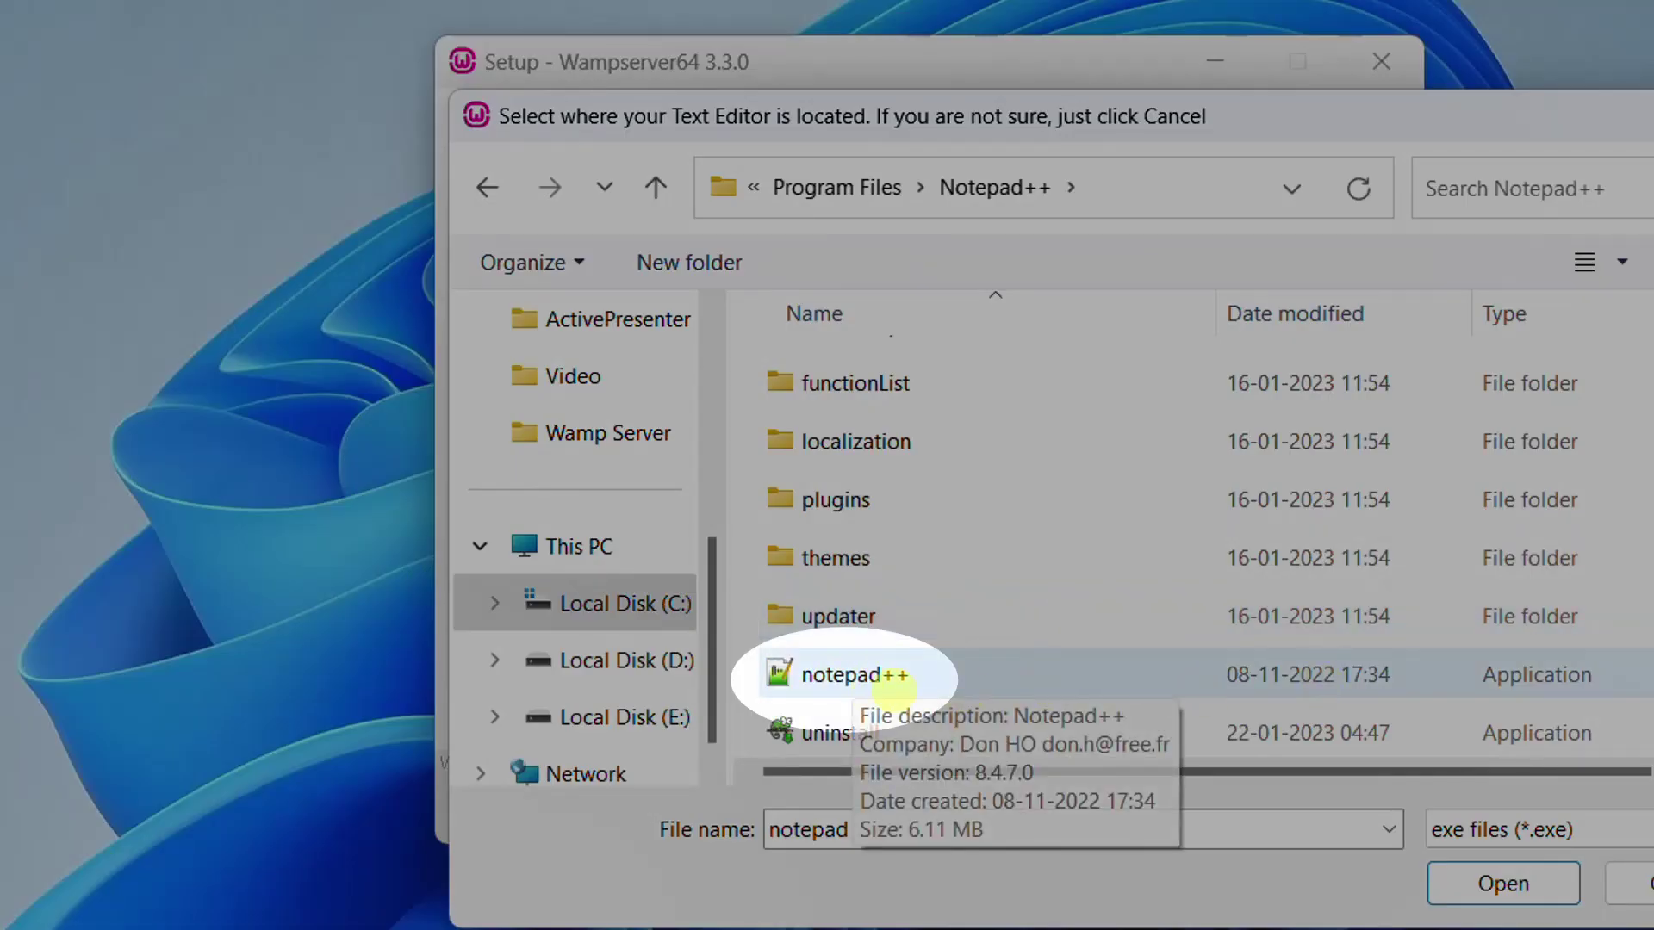
left_click(840, 676)
left_click(1503, 883)
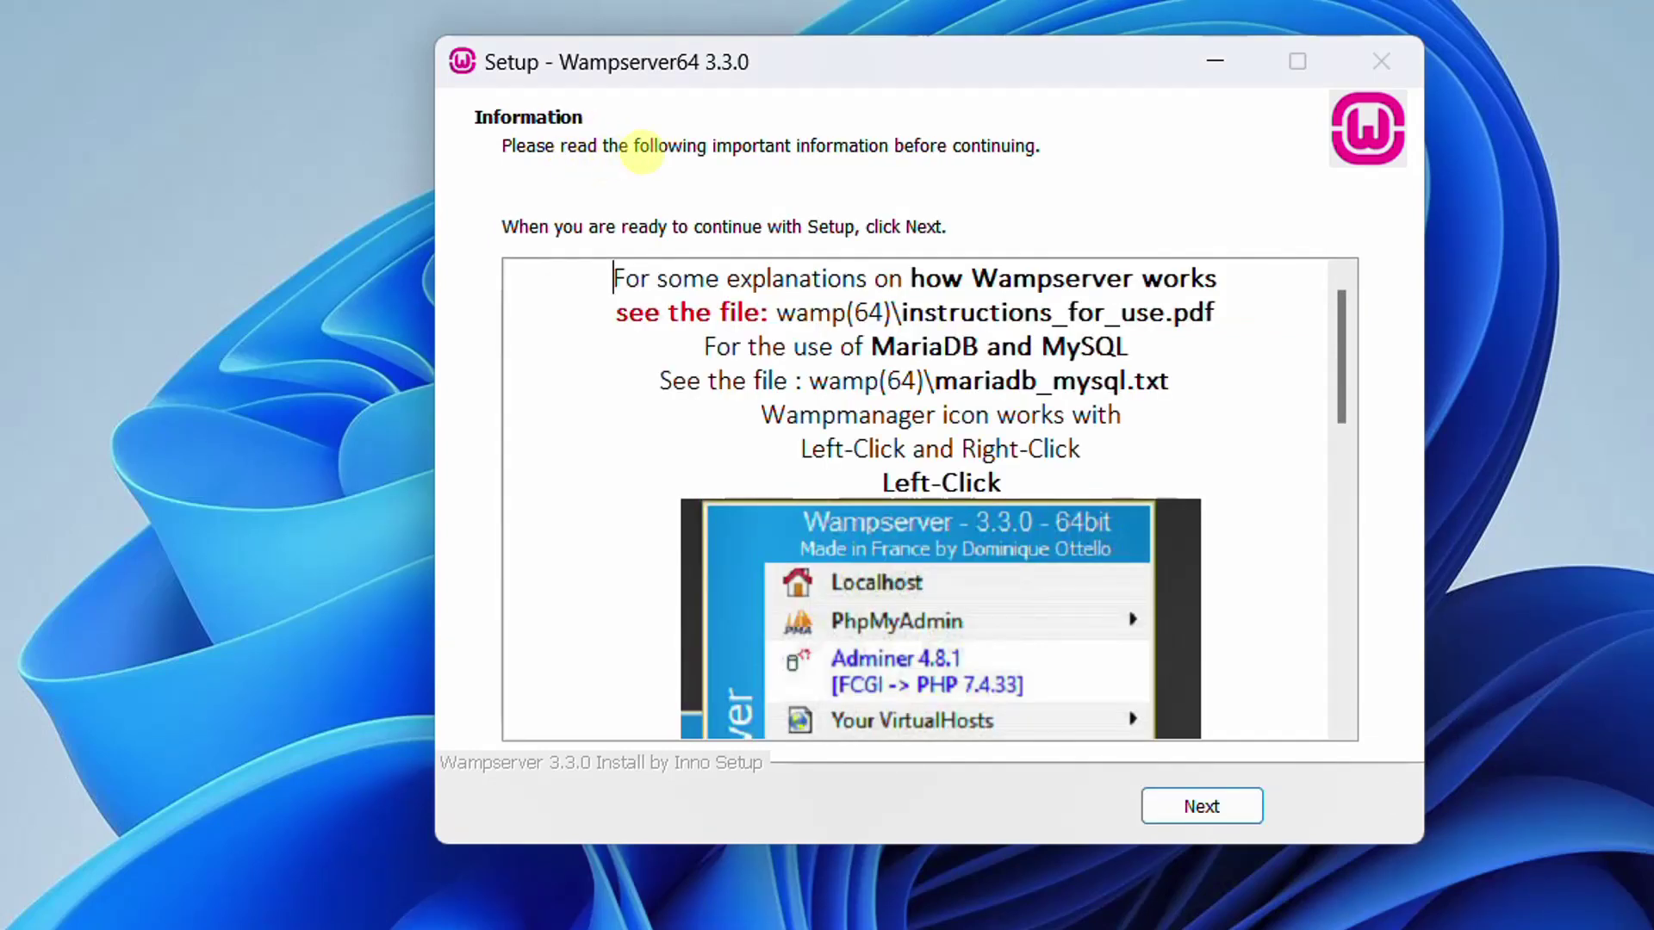
Read through the post-installation Information page and finish the Wampserver64 setup.
scroll(939, 422, "down", 10)
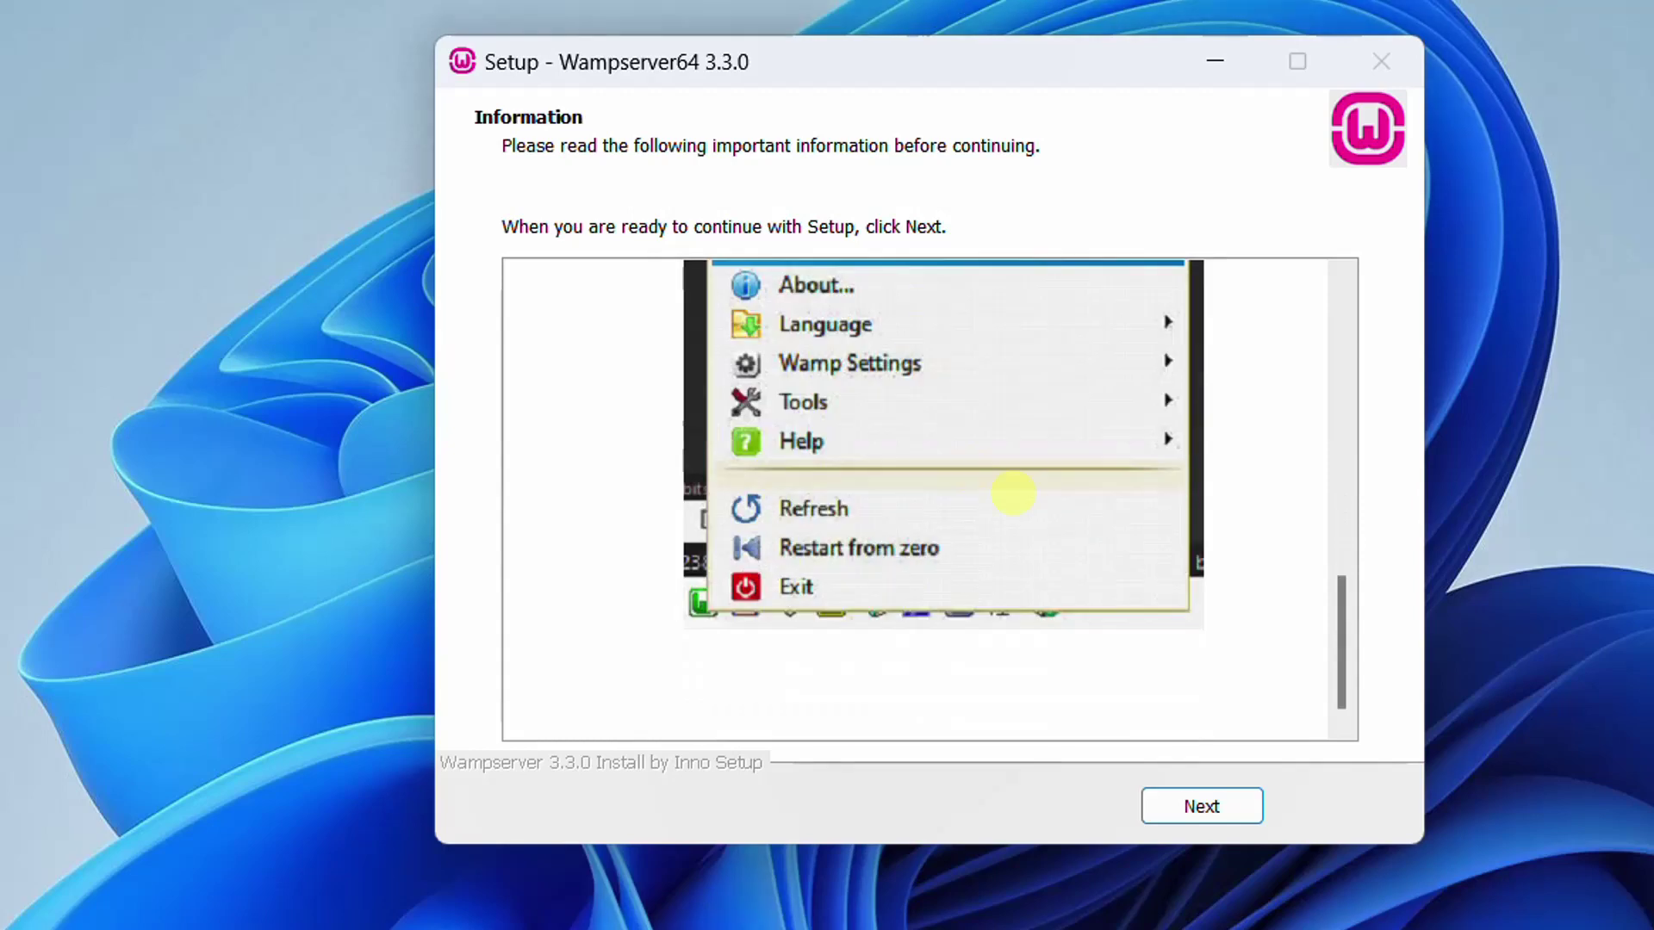
left_click(1197, 806)
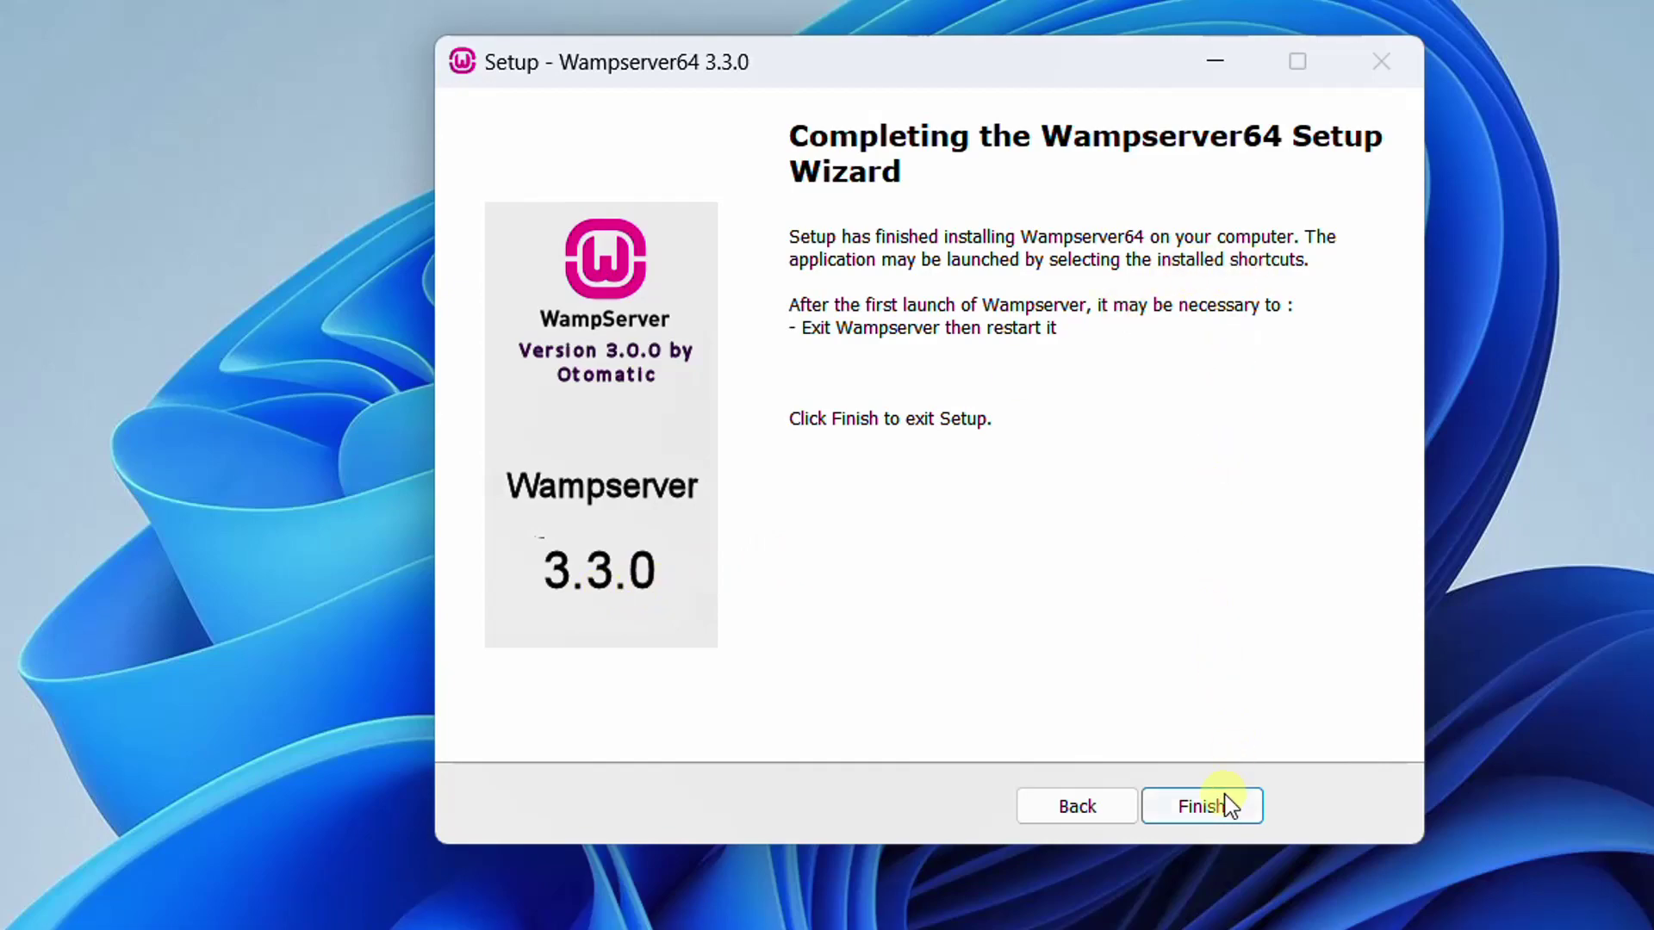
left_click(1199, 805)
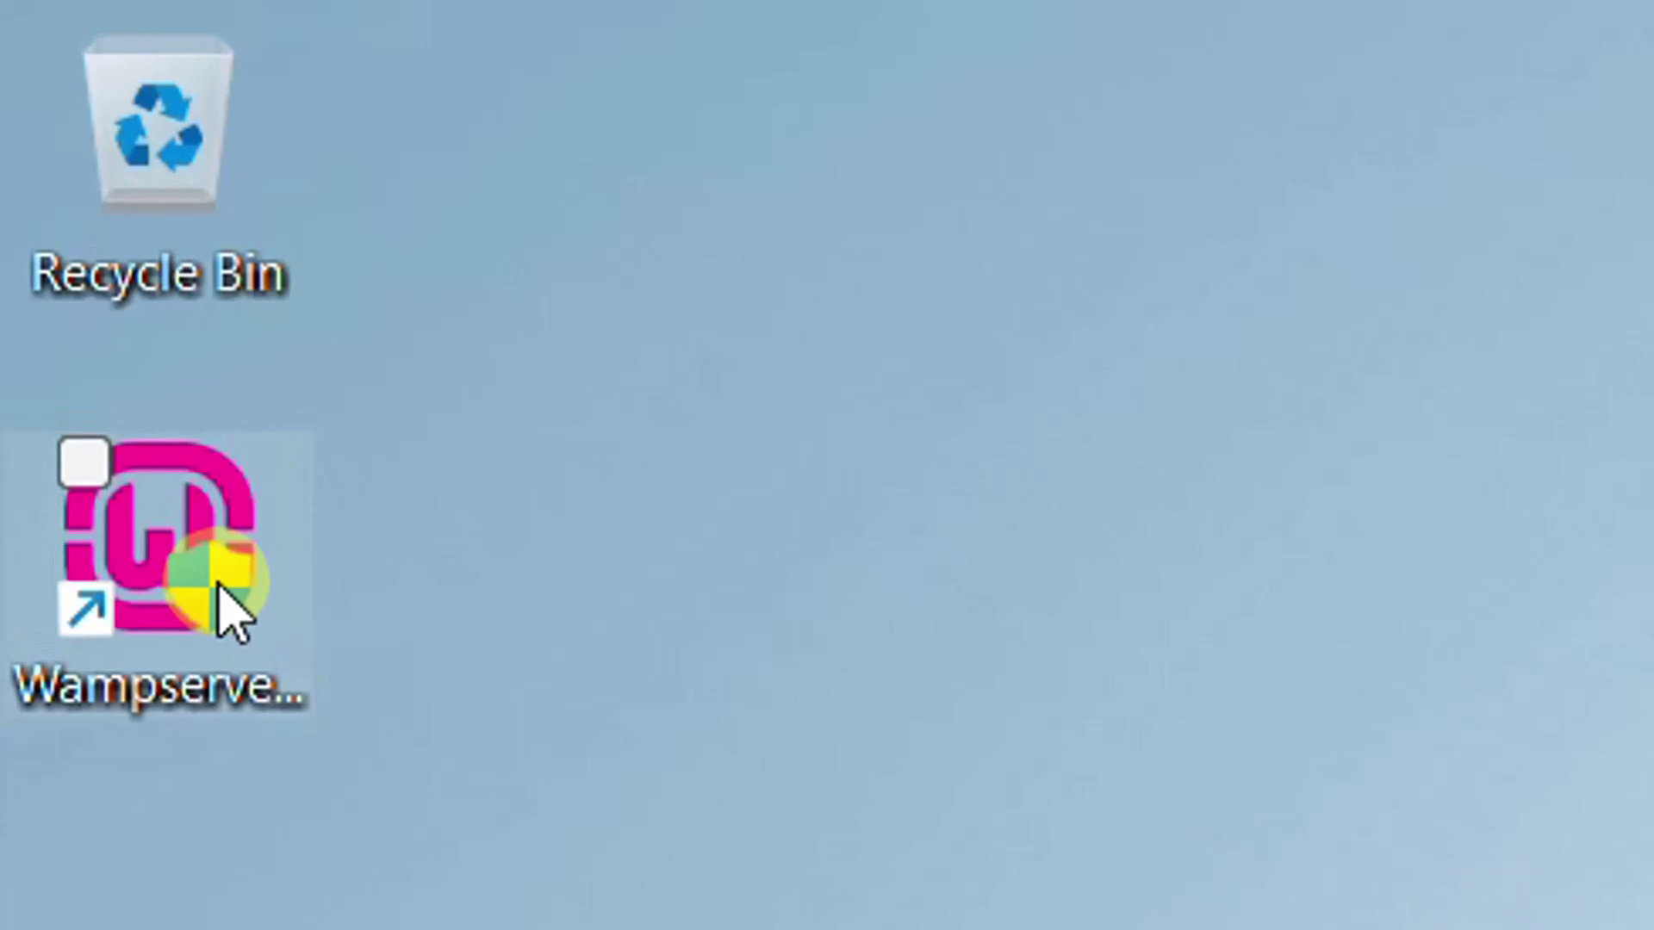
Launch Wampserver from its desktop shortcut and open its Localhost page.
double_click(46, 149)
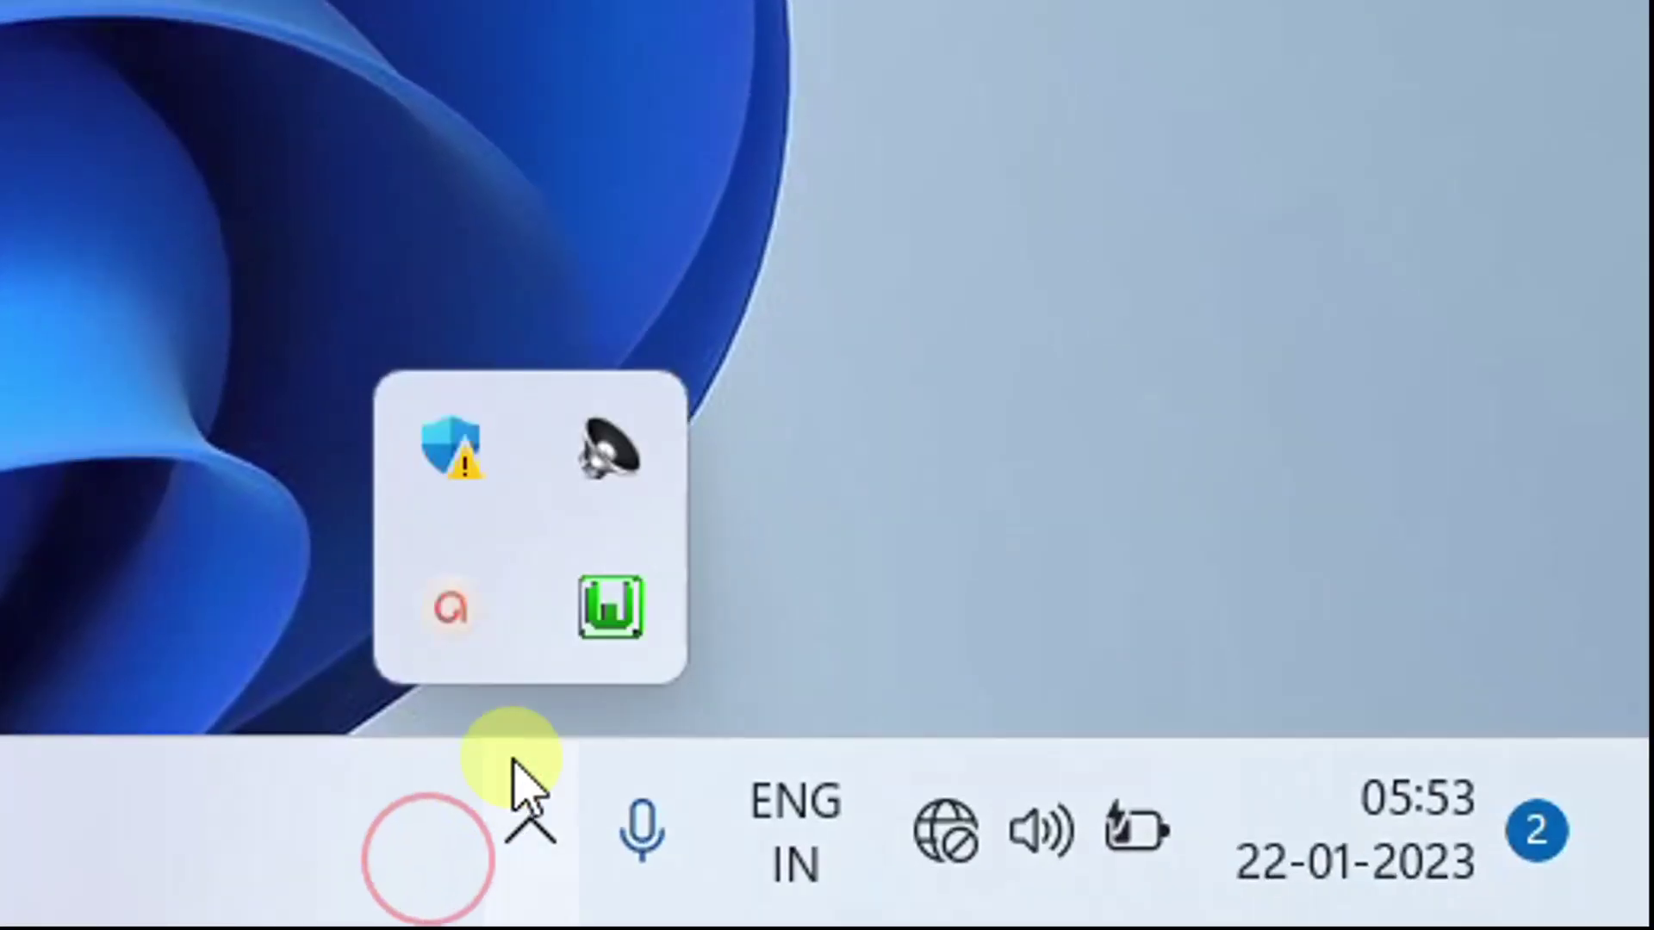
mouse_move(657, 582)
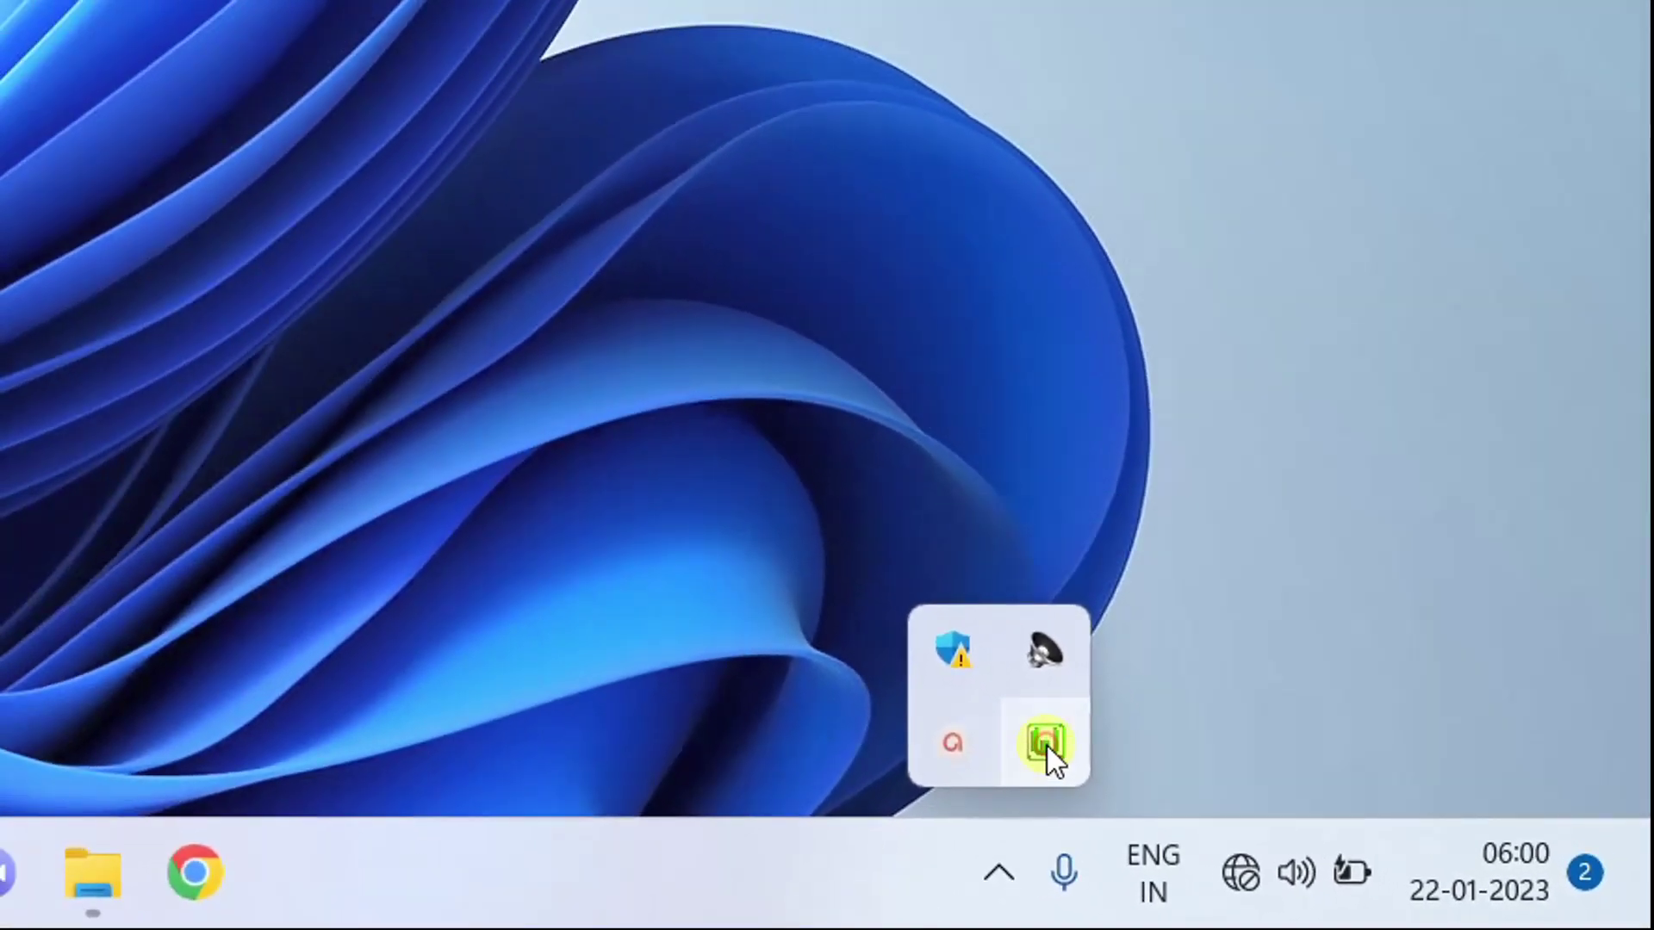
left_click(623, 612)
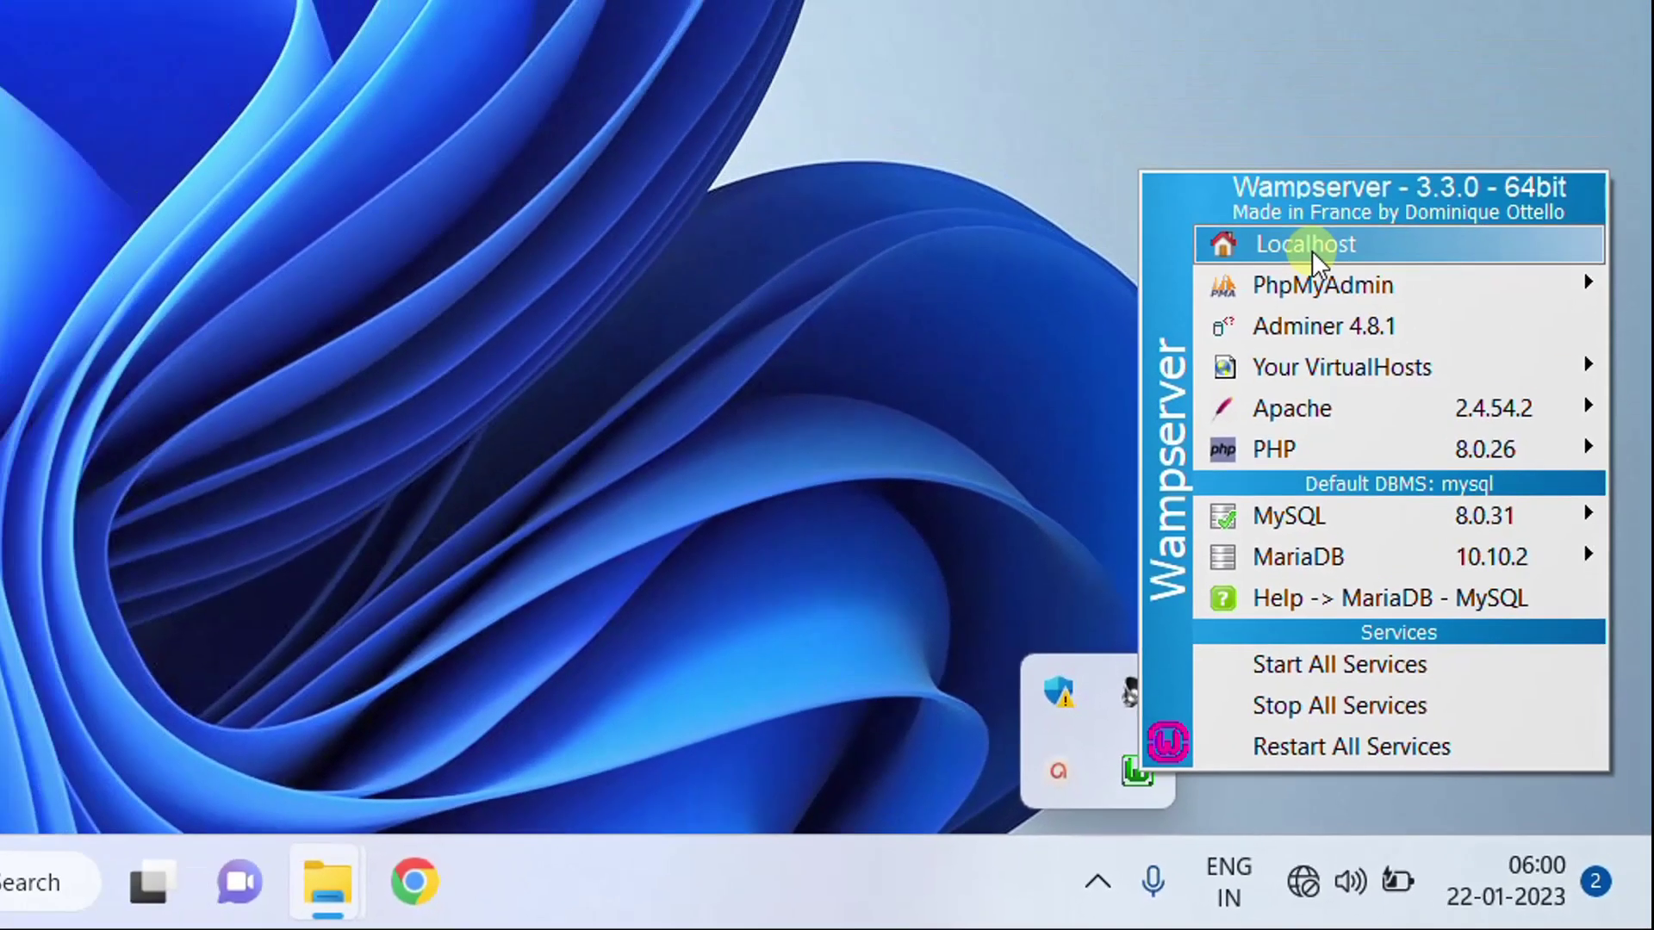
left_click(1248, 128)
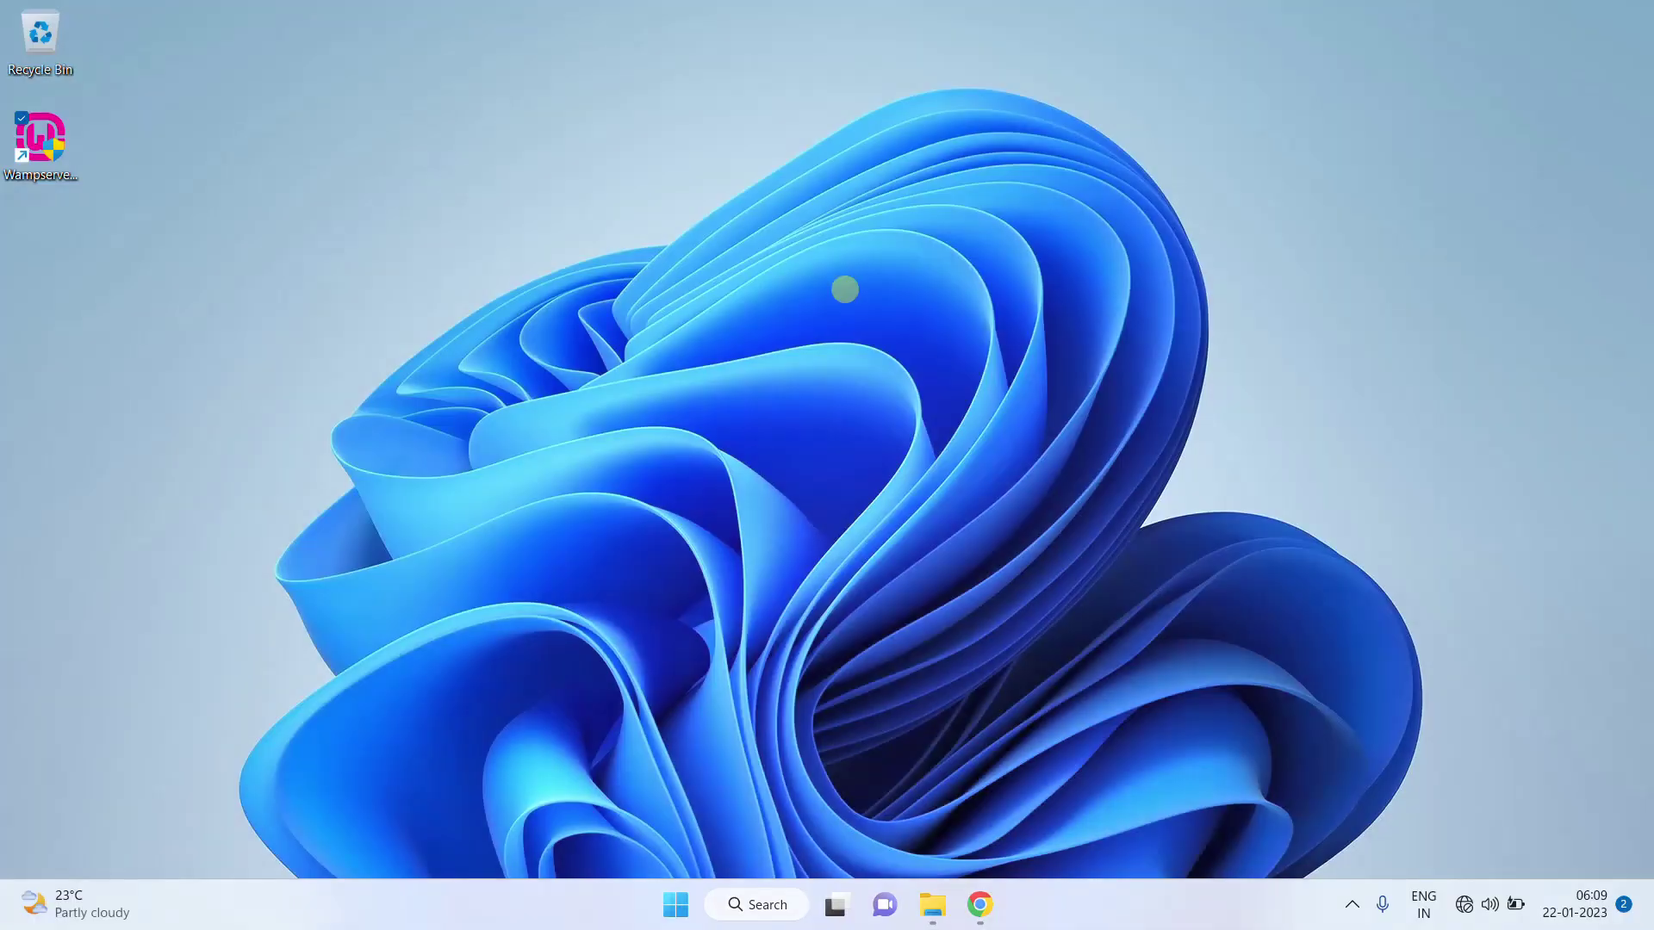
Create a folder named First_Project inside the wamp64\www folder on Local Disk (C:).
key("super+e")
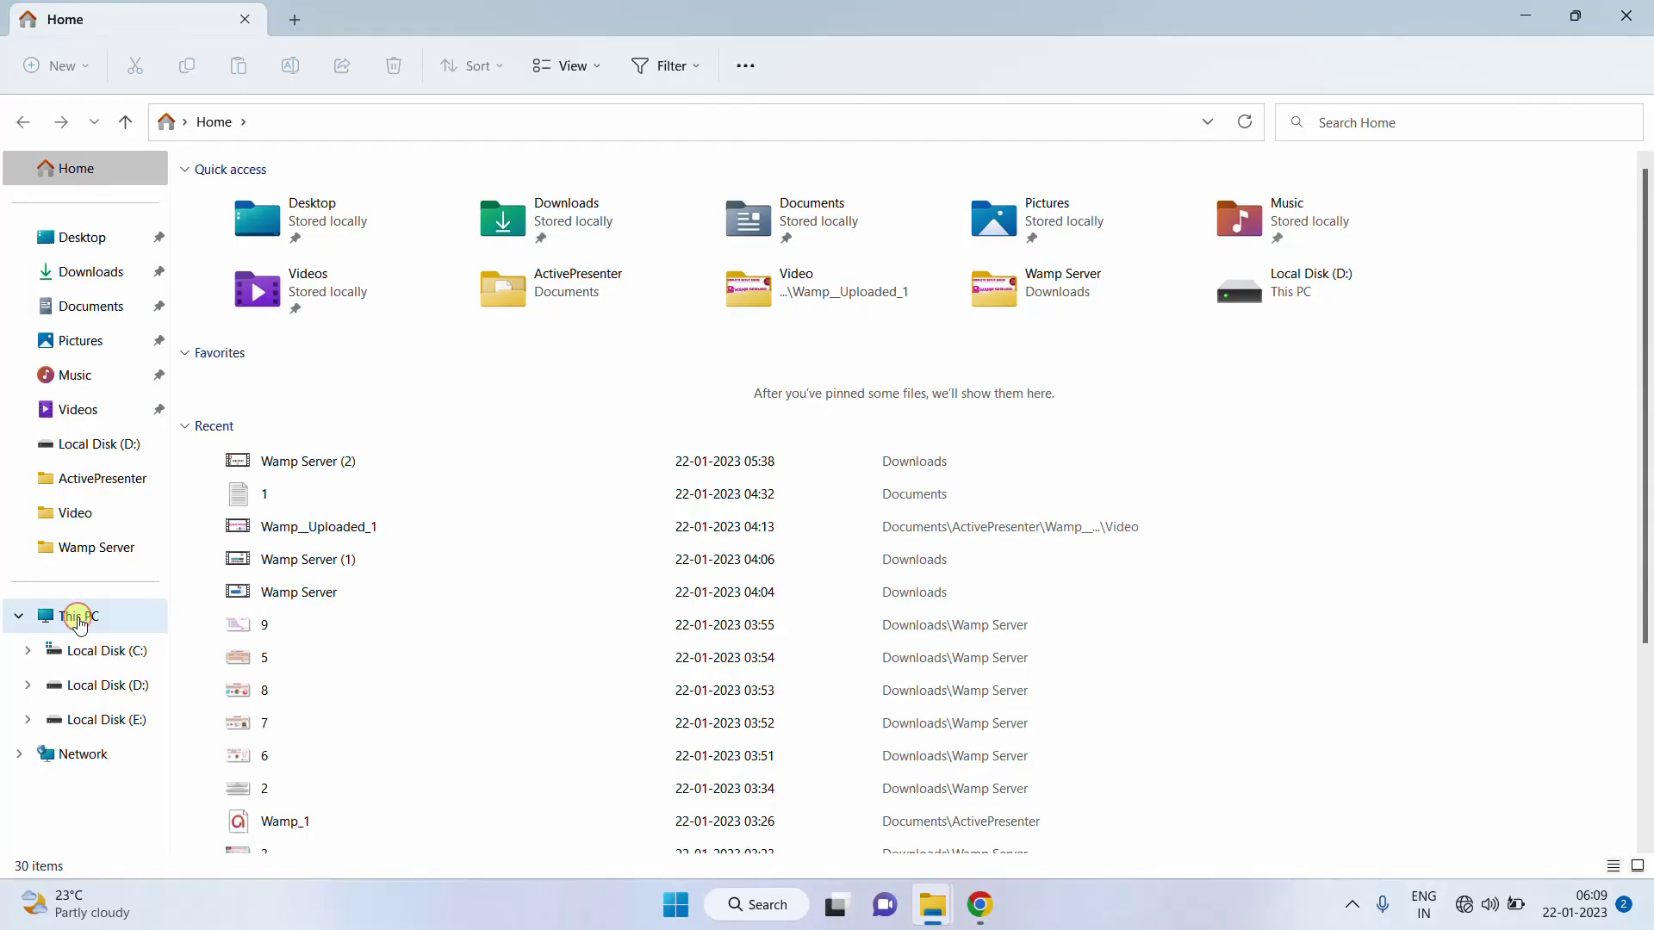
left_click(107, 650)
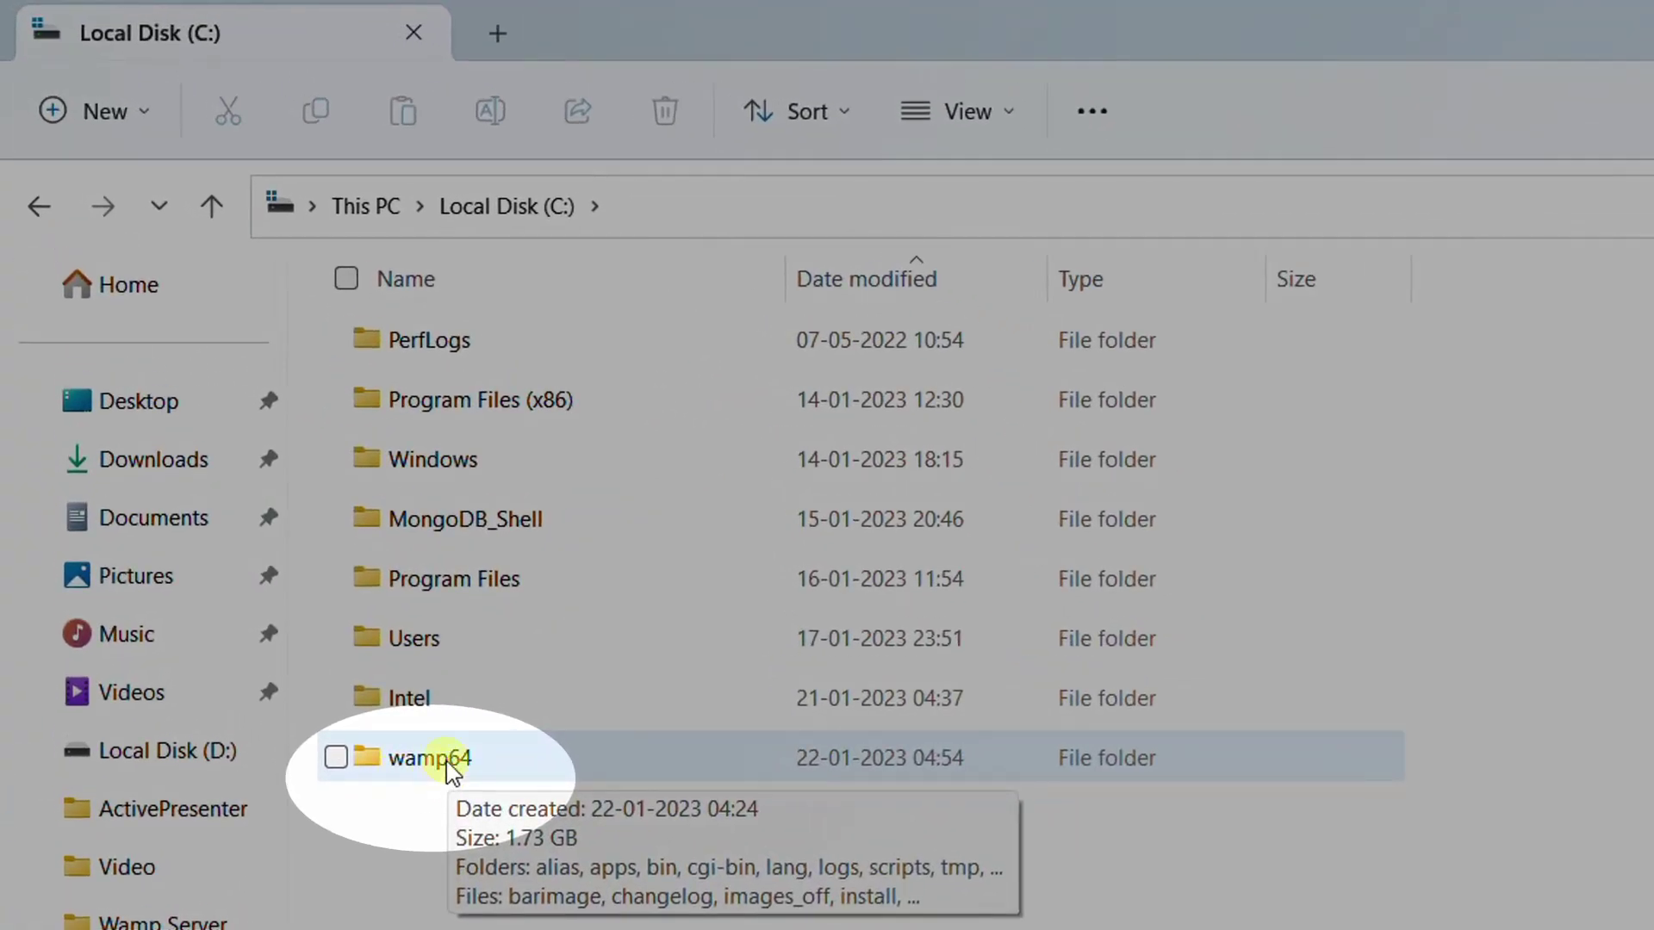
double_click(437, 769)
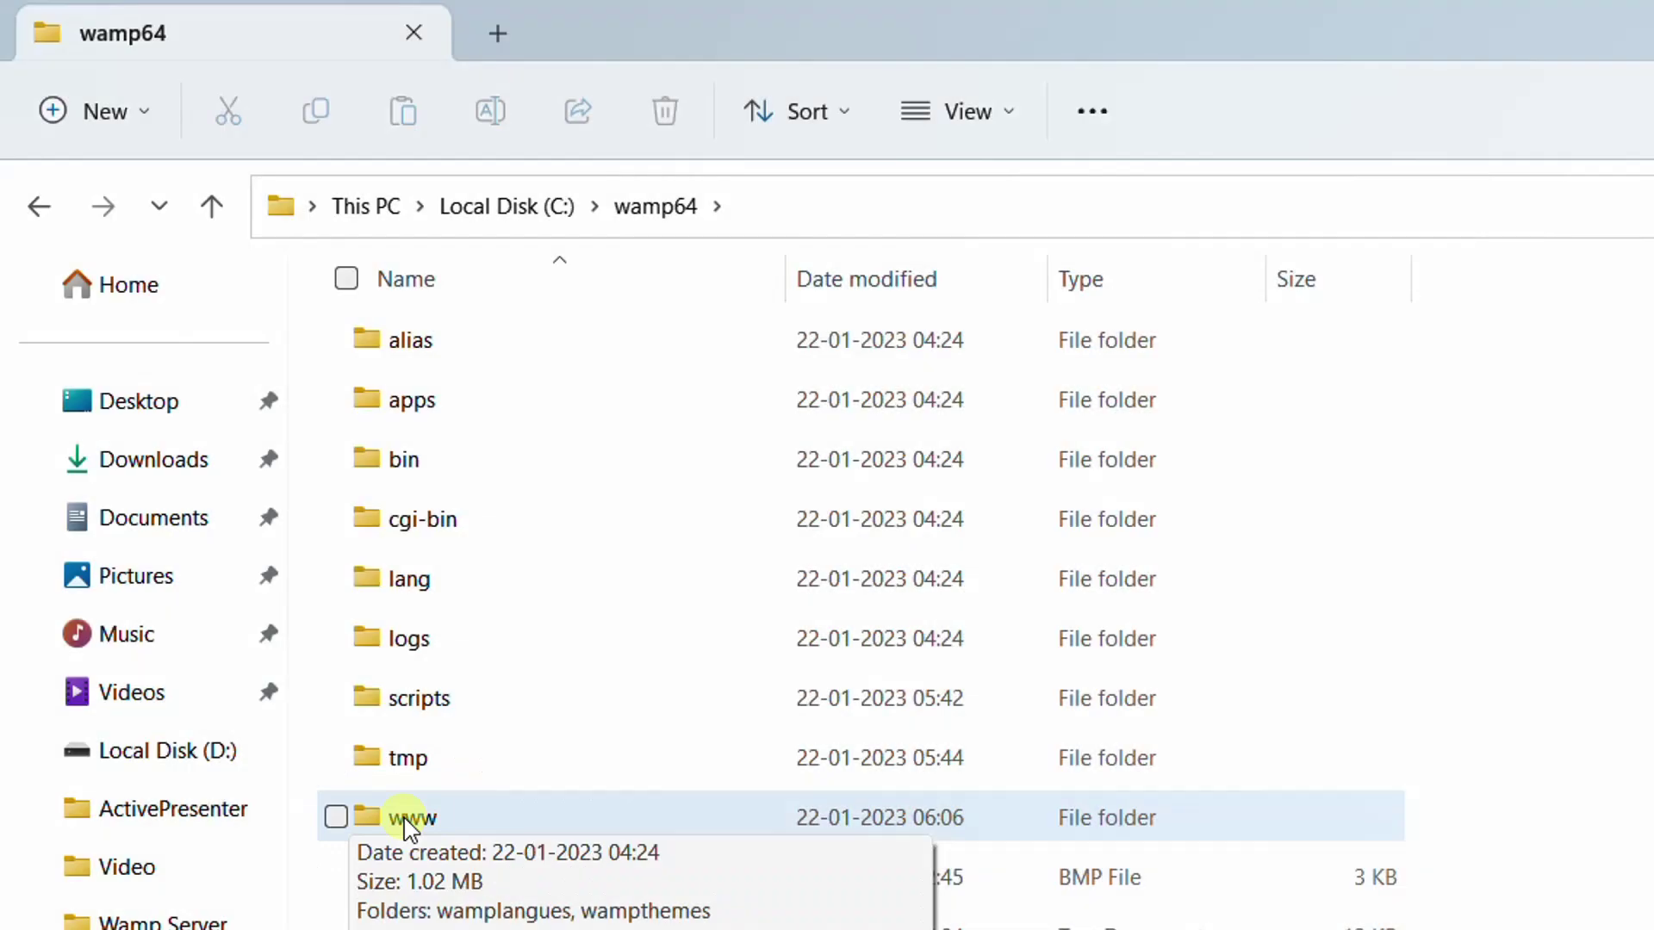
double_click(410, 822)
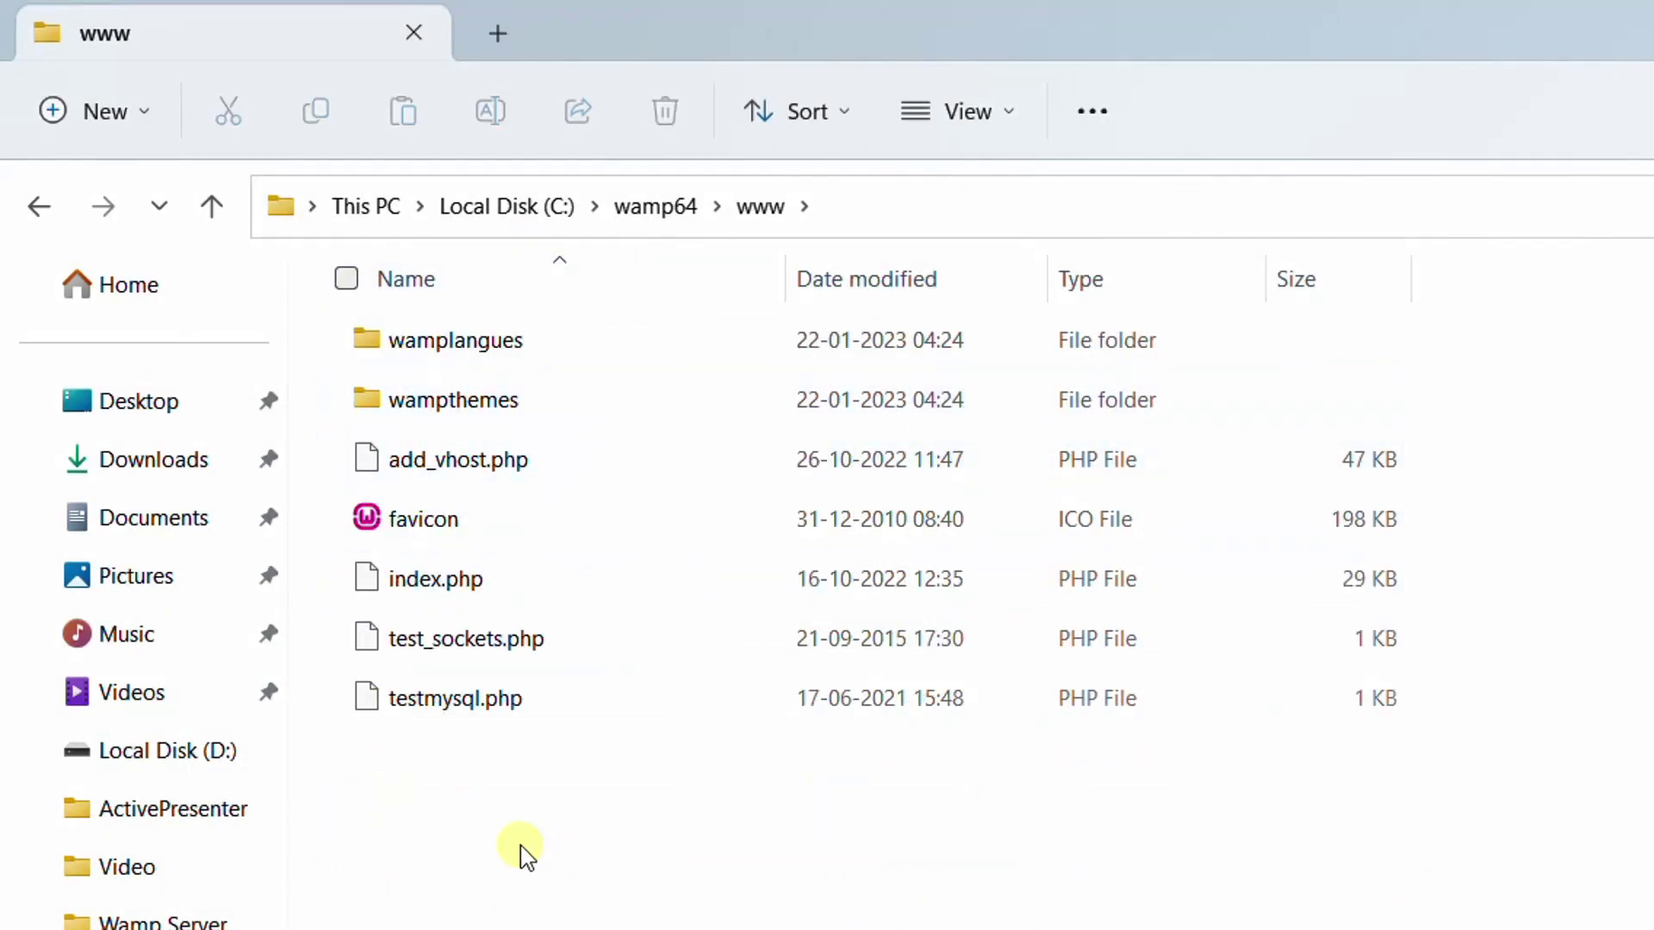
right_click(500, 832)
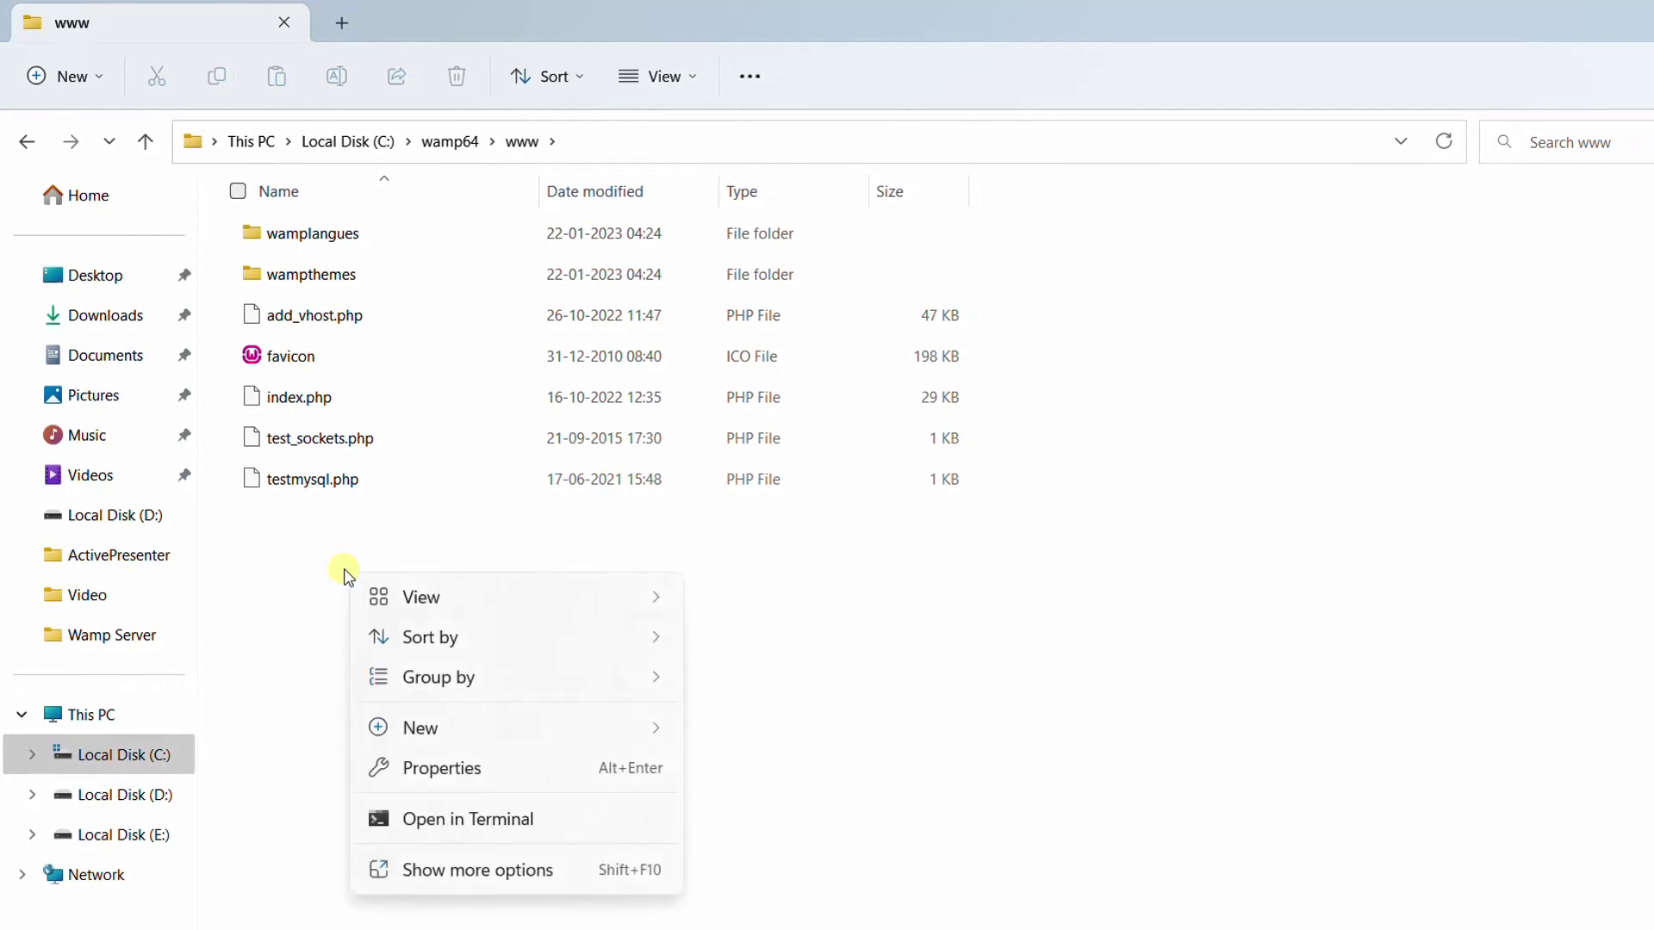
mouse_move(517, 728)
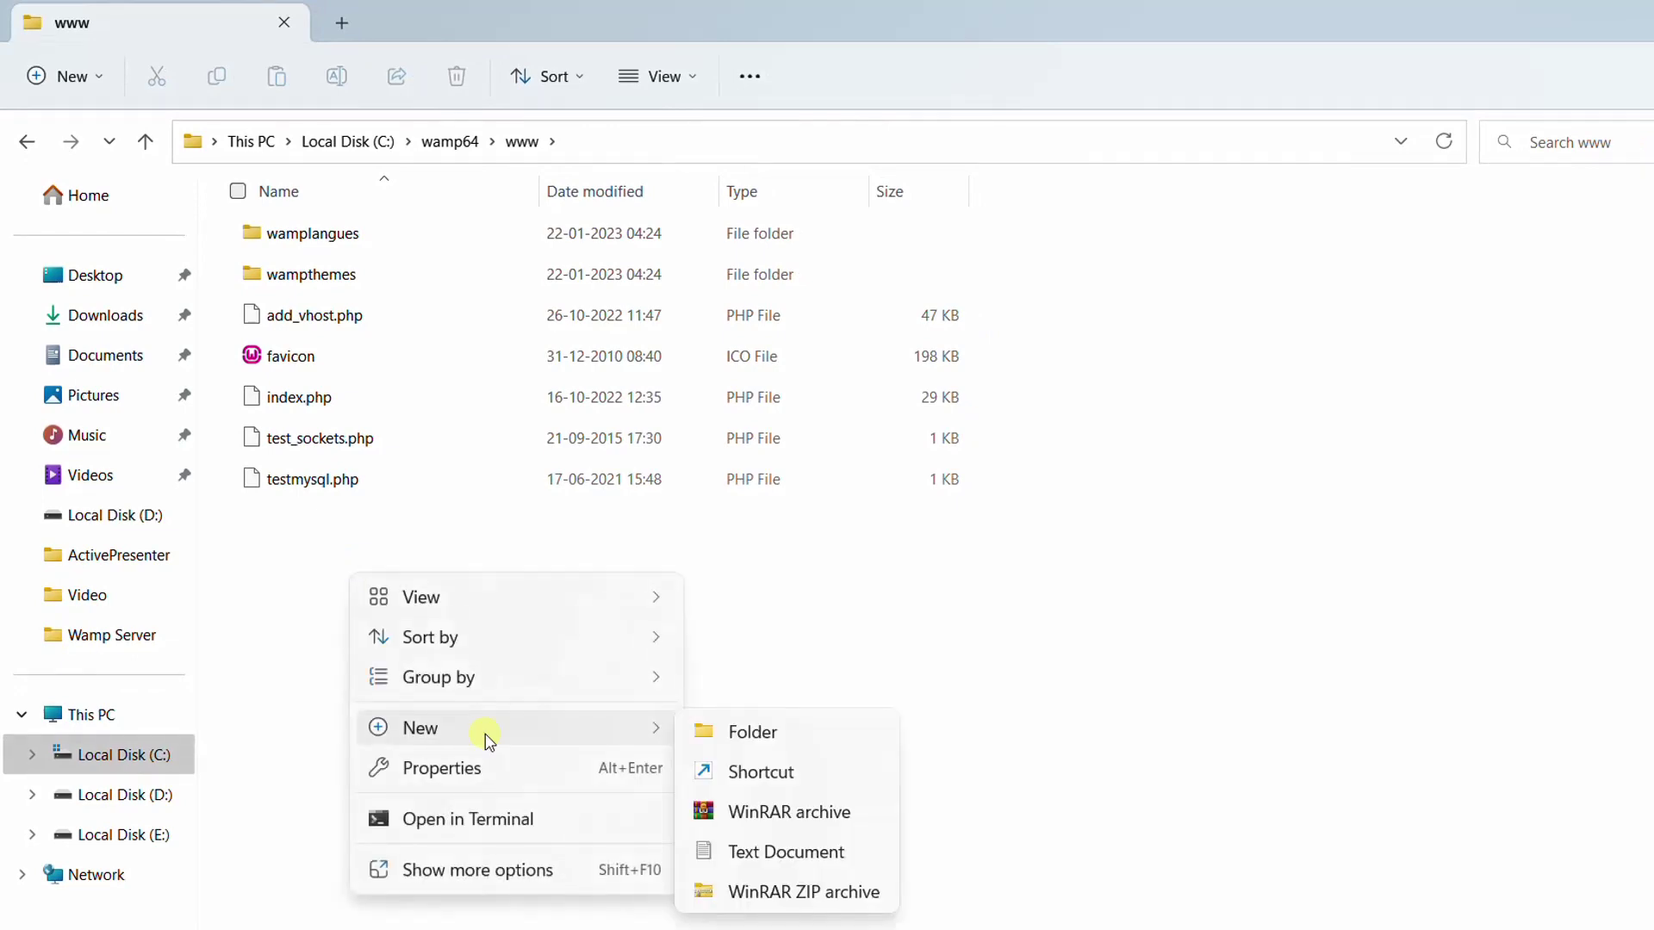
left_click(719, 731)
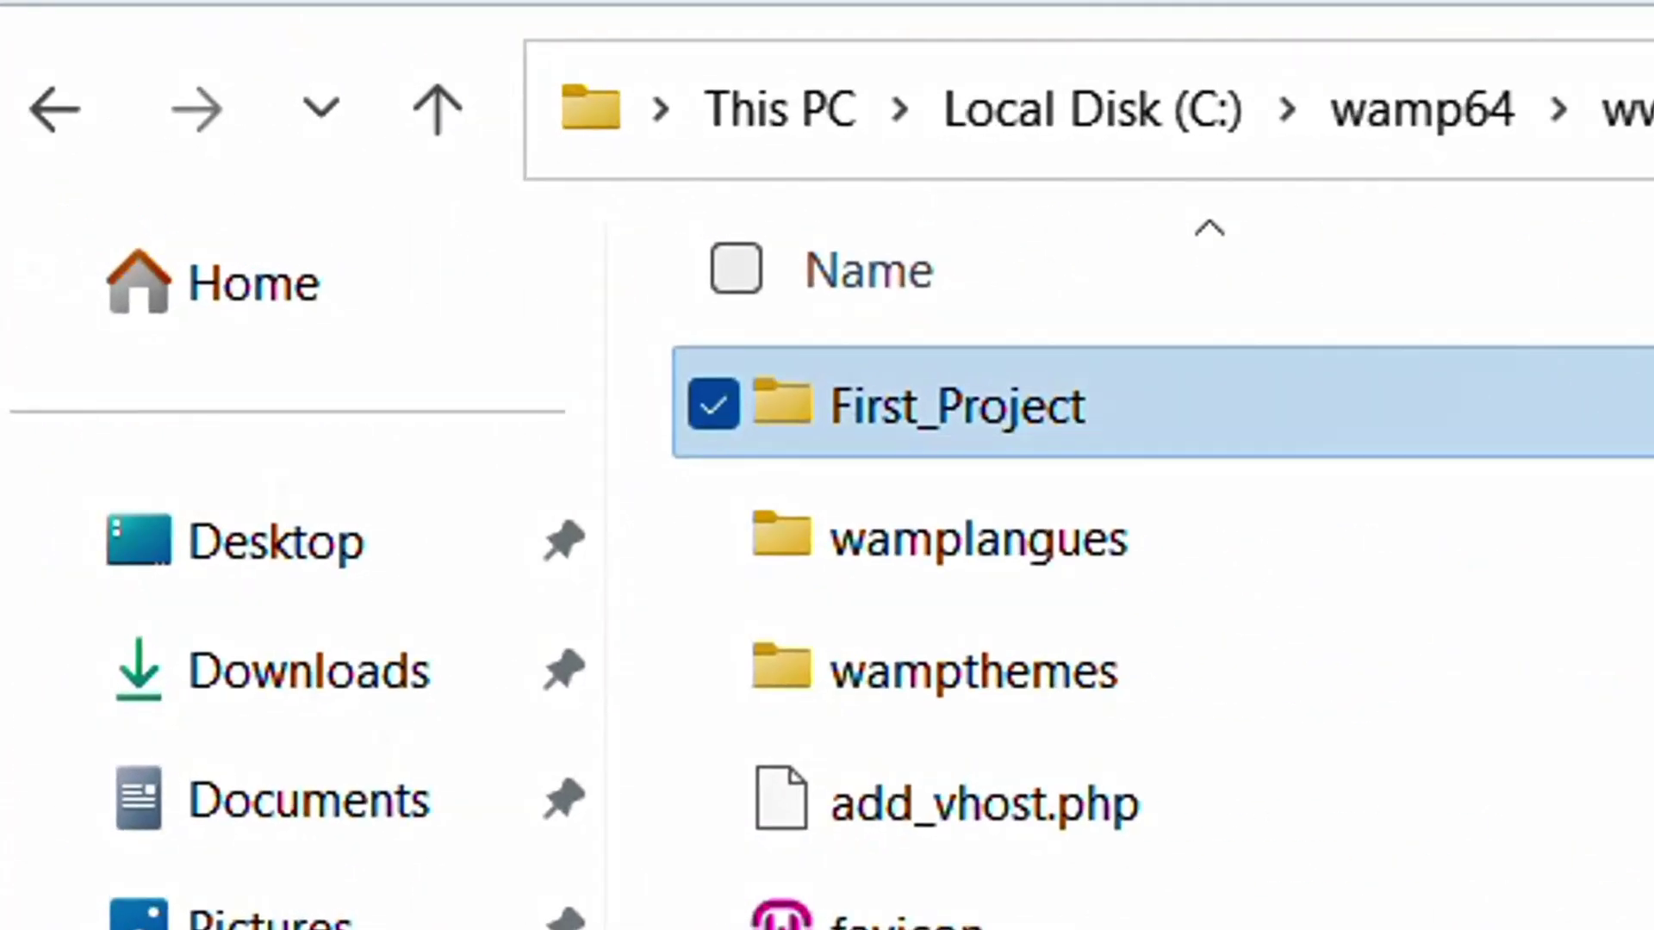
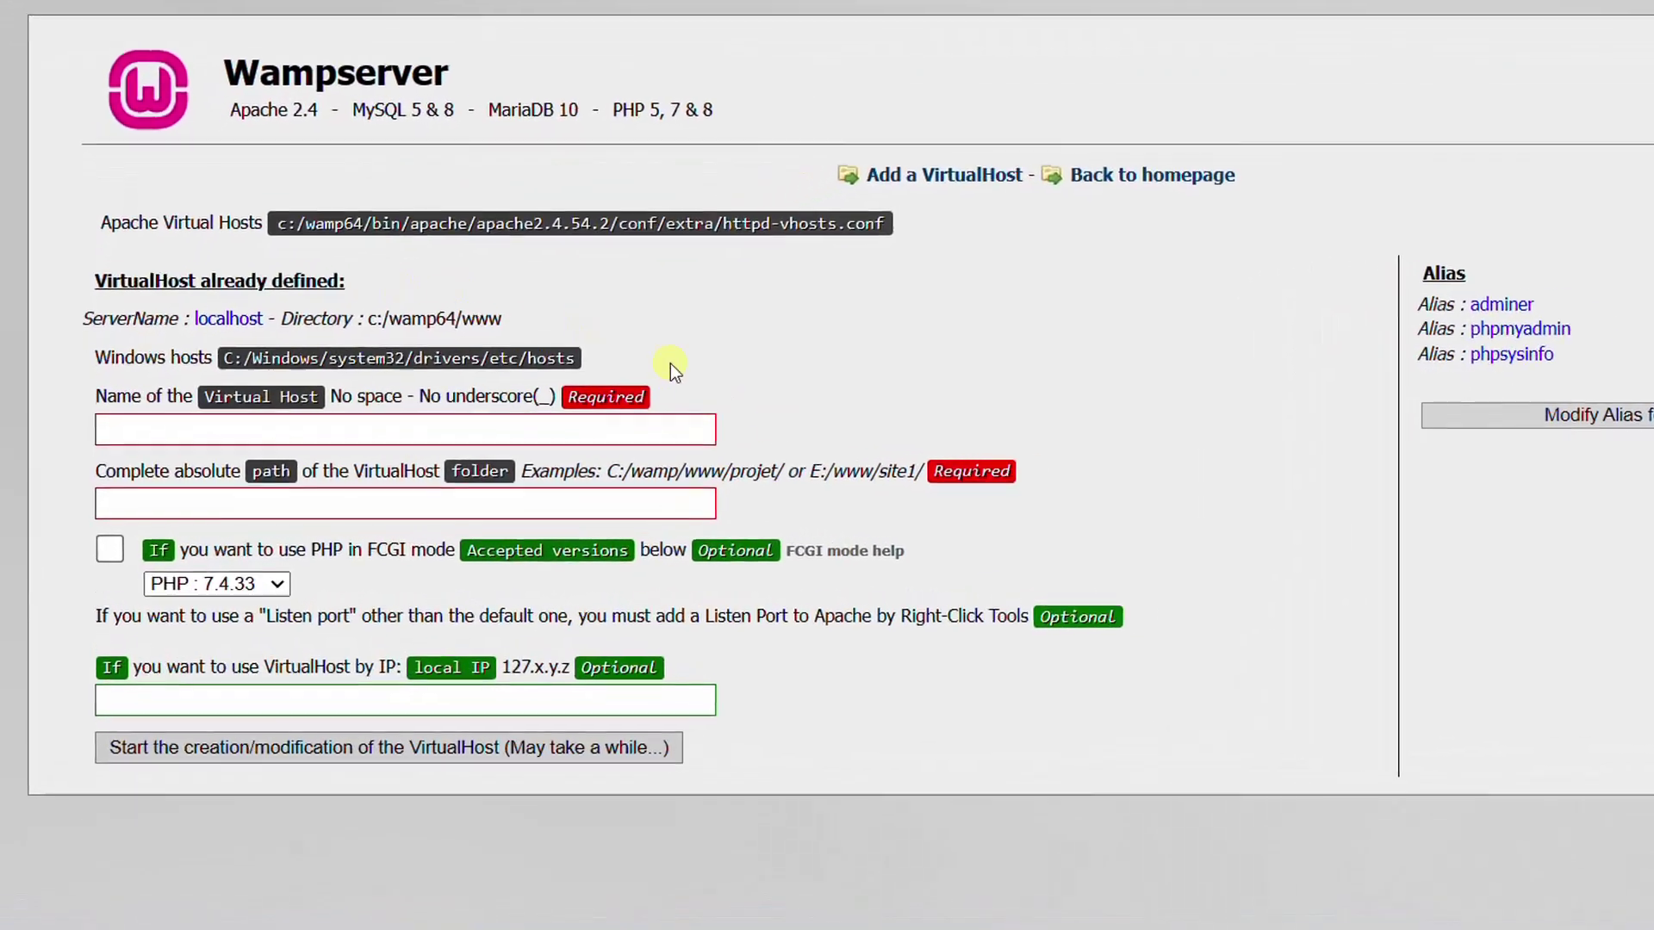
Name the new virtual host FirstProject on Wampserver's Add a VirtualHost page.
left_click(164, 426)
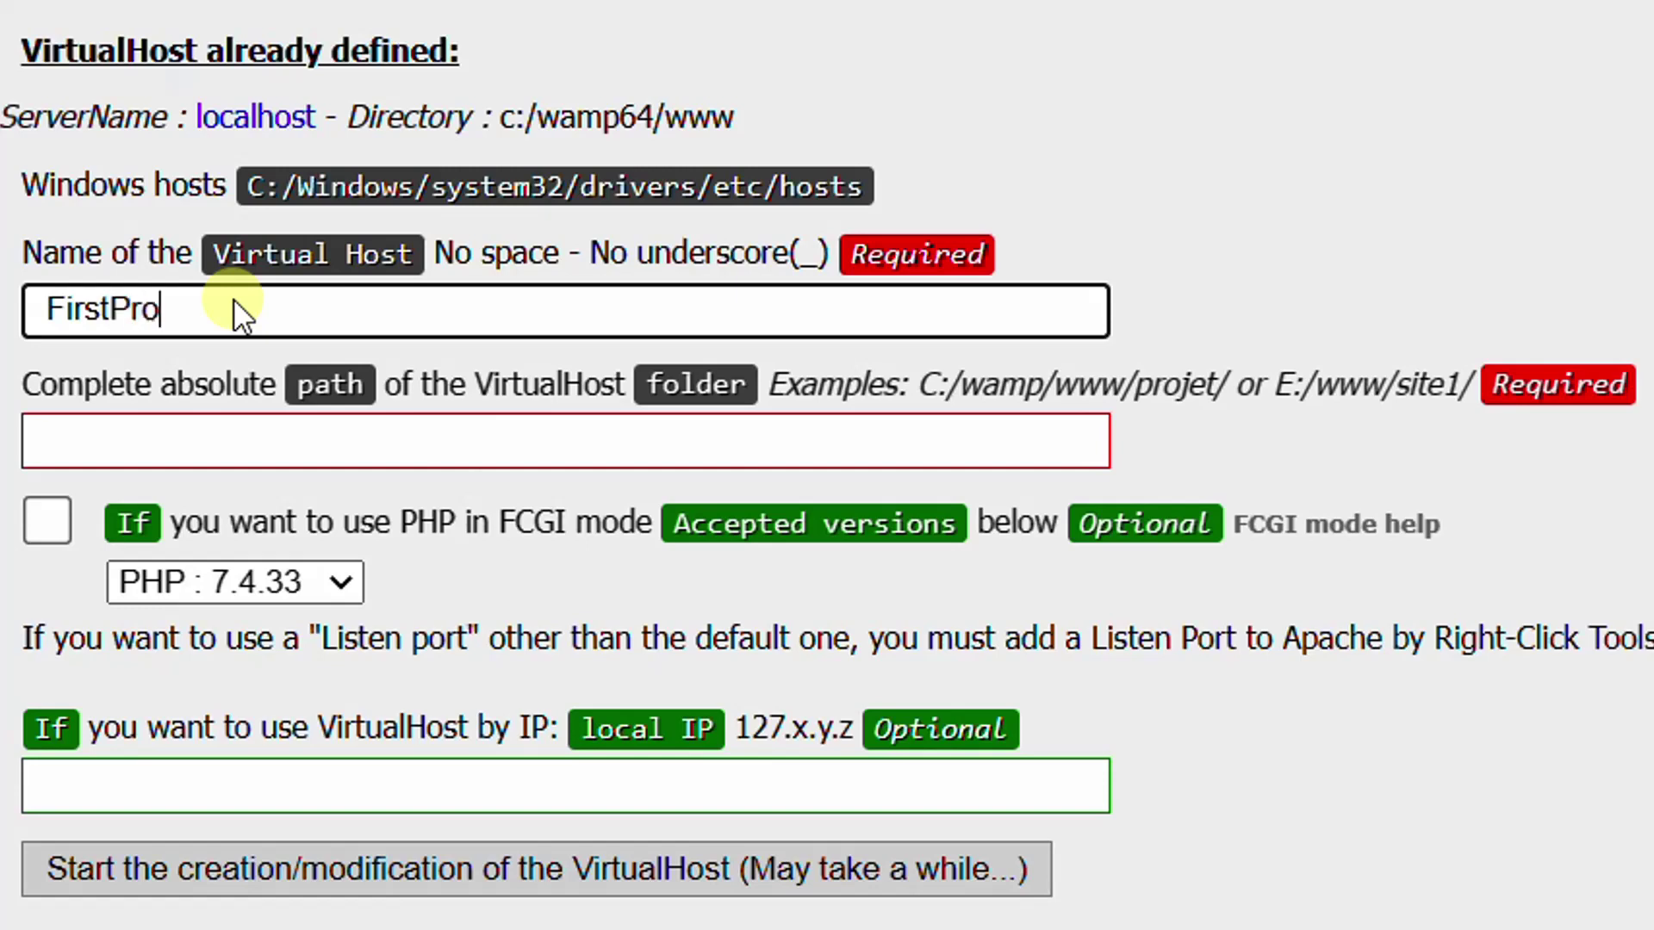
type("FirstProject")
left_click(178, 446)
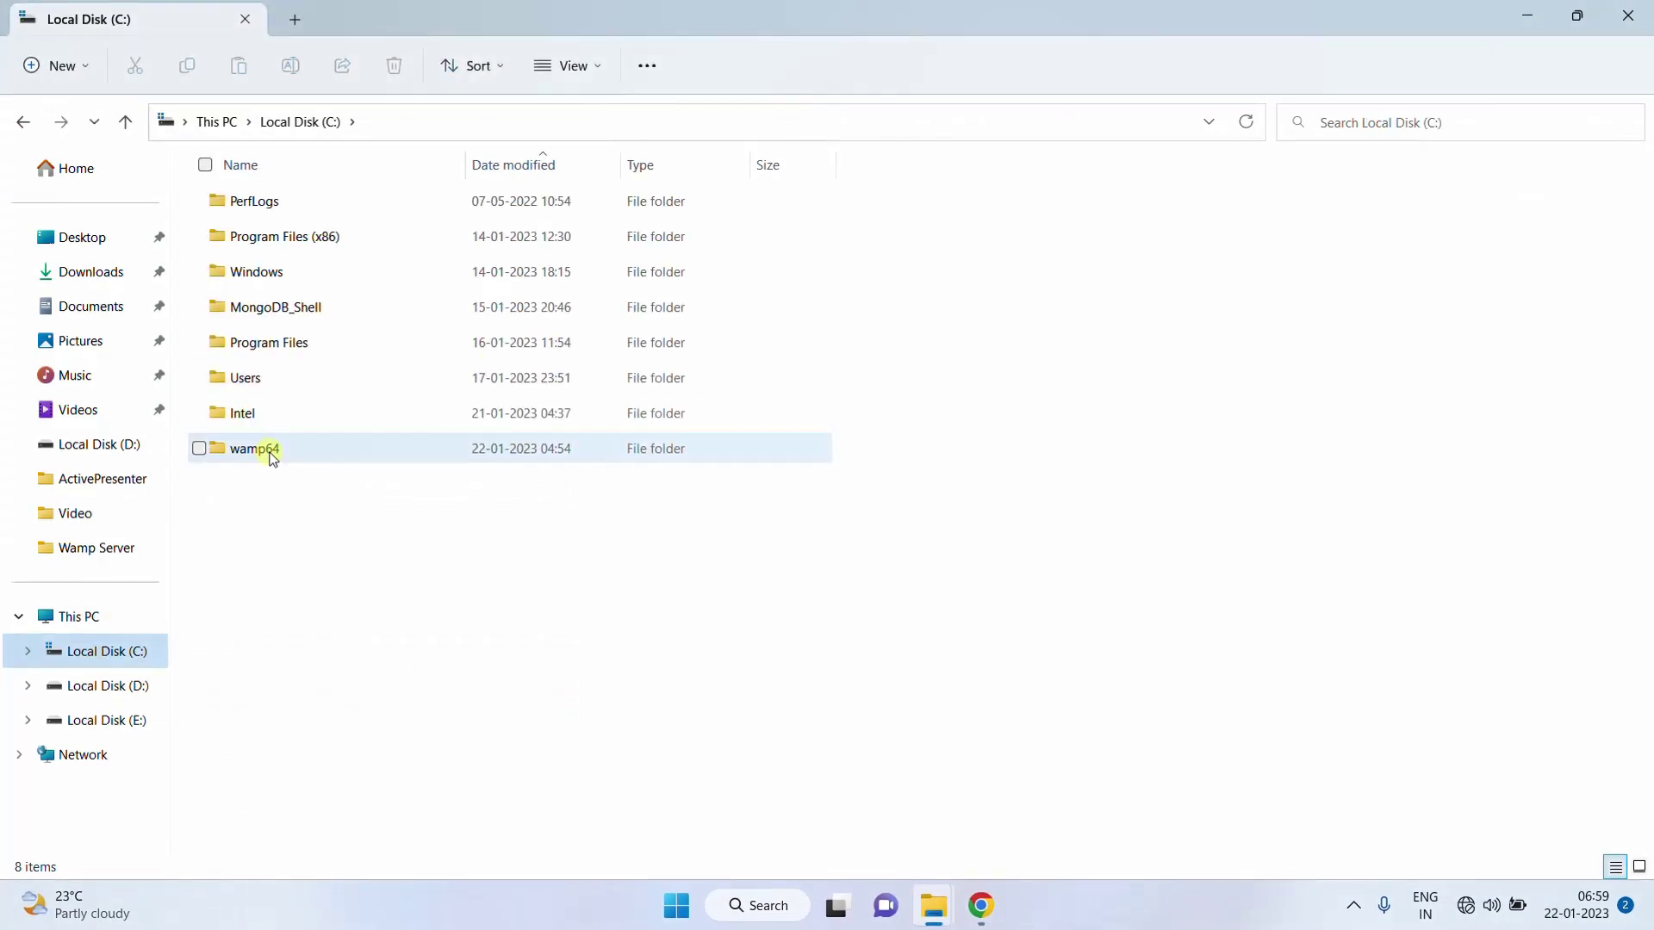
Copy the First_Project folder's path, C:\wamp64\www\First_Project, into the virtual host's path setting and start its creation.
double_click(270, 453)
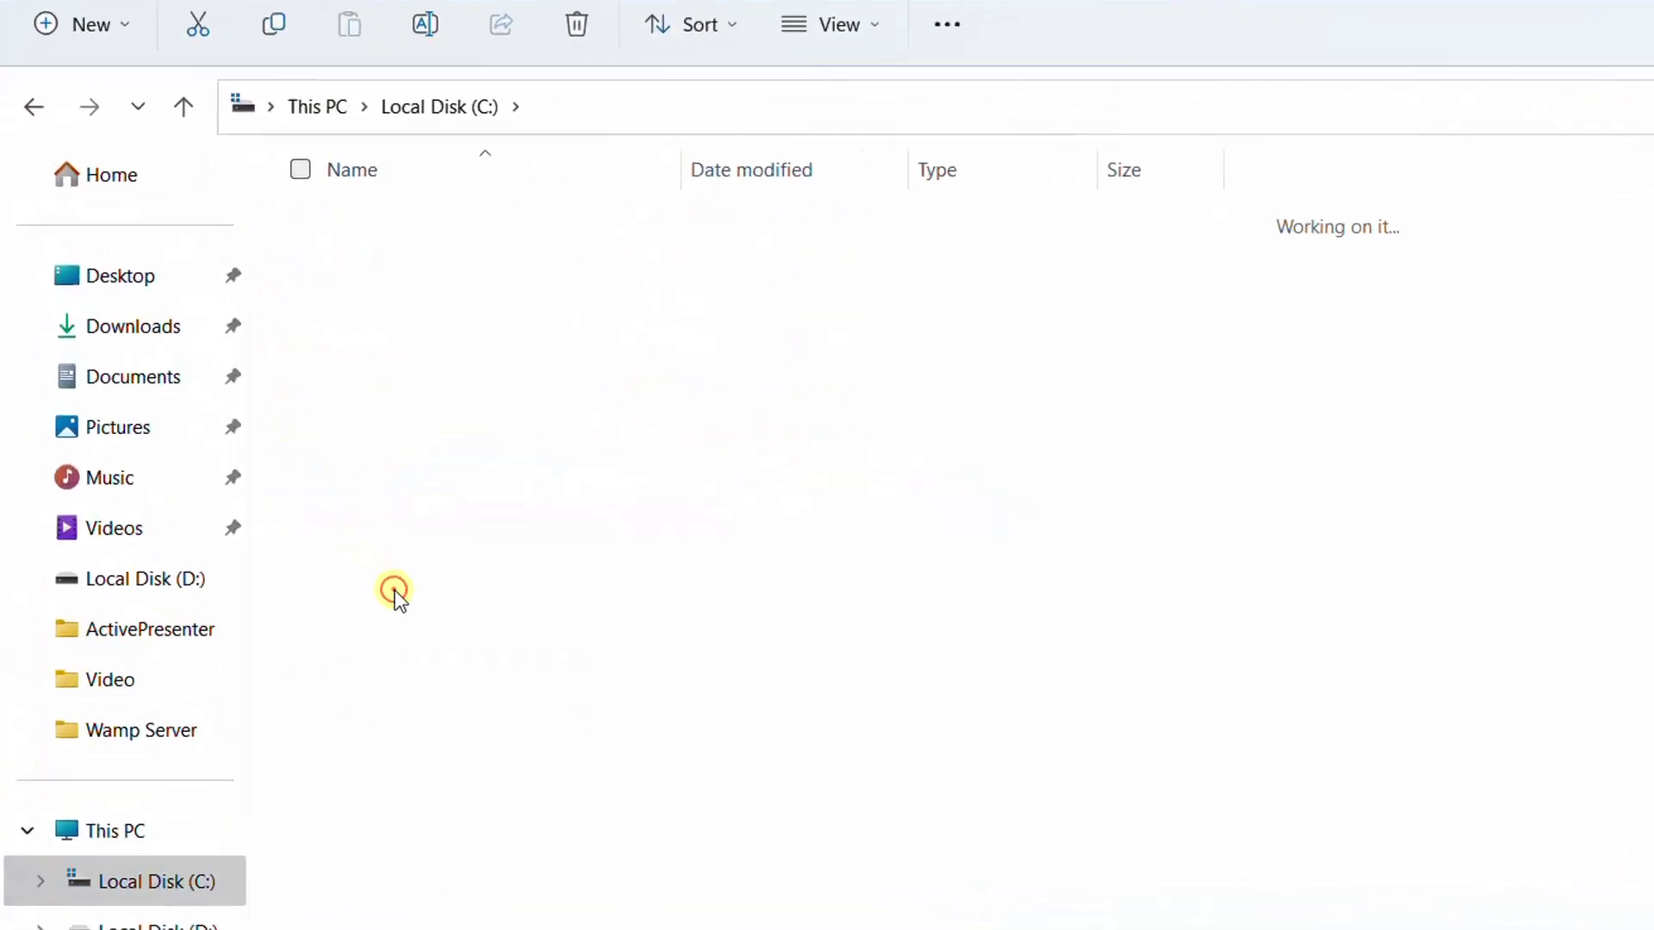
double_click(247, 480)
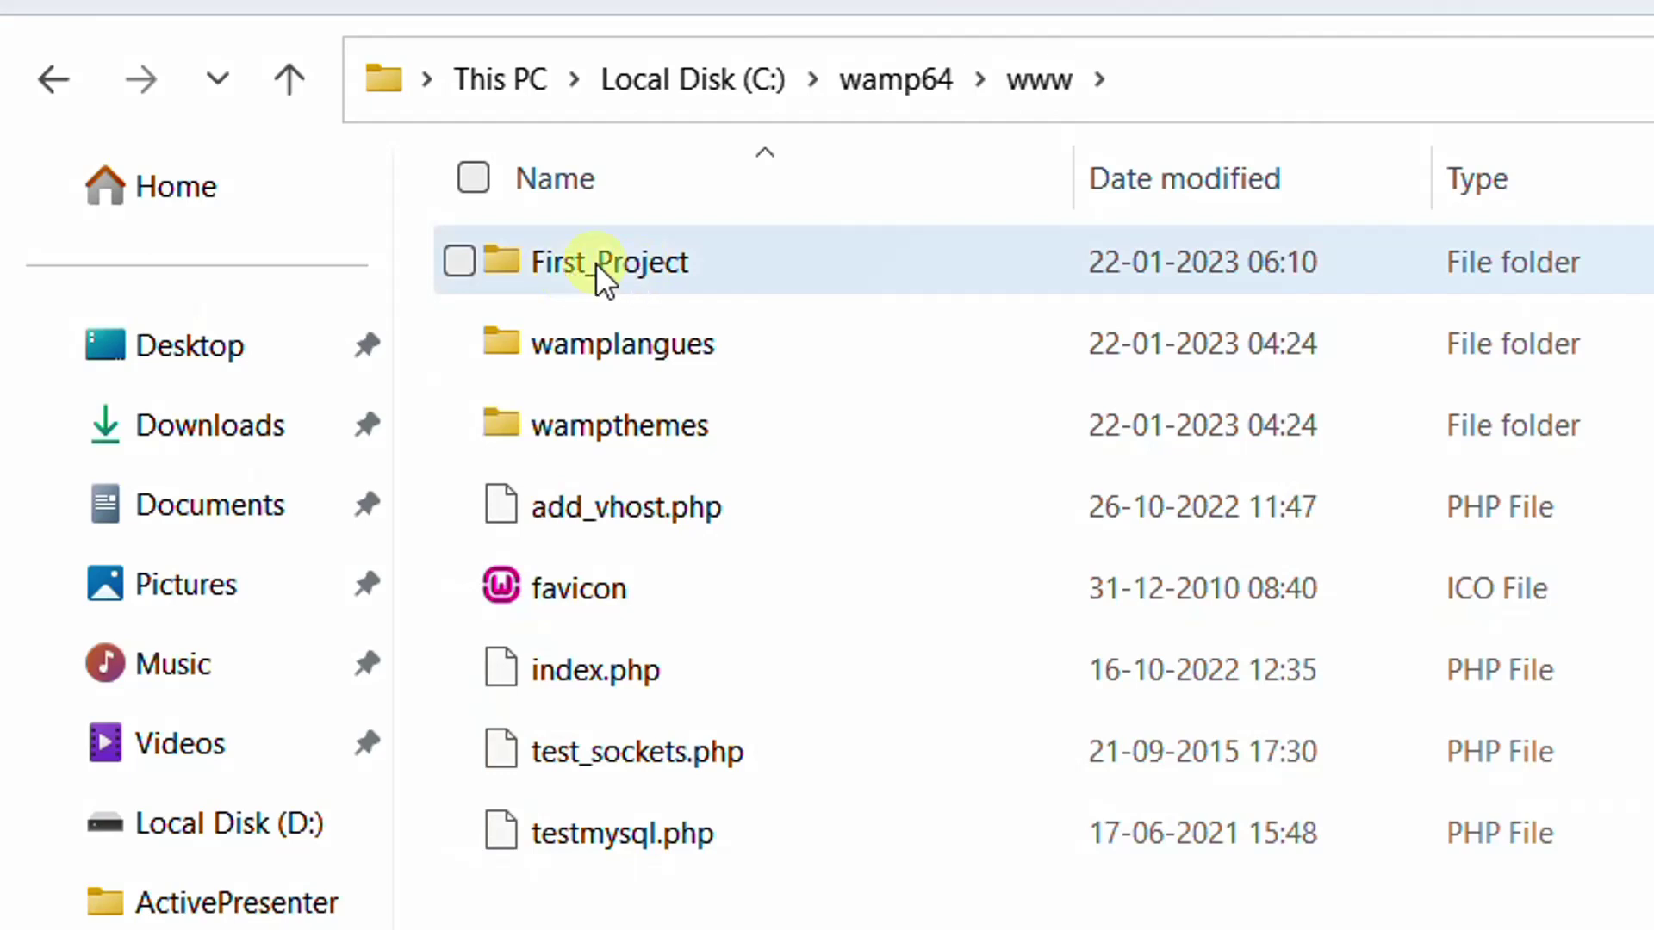
double_click(598, 262)
left_click(1368, 82)
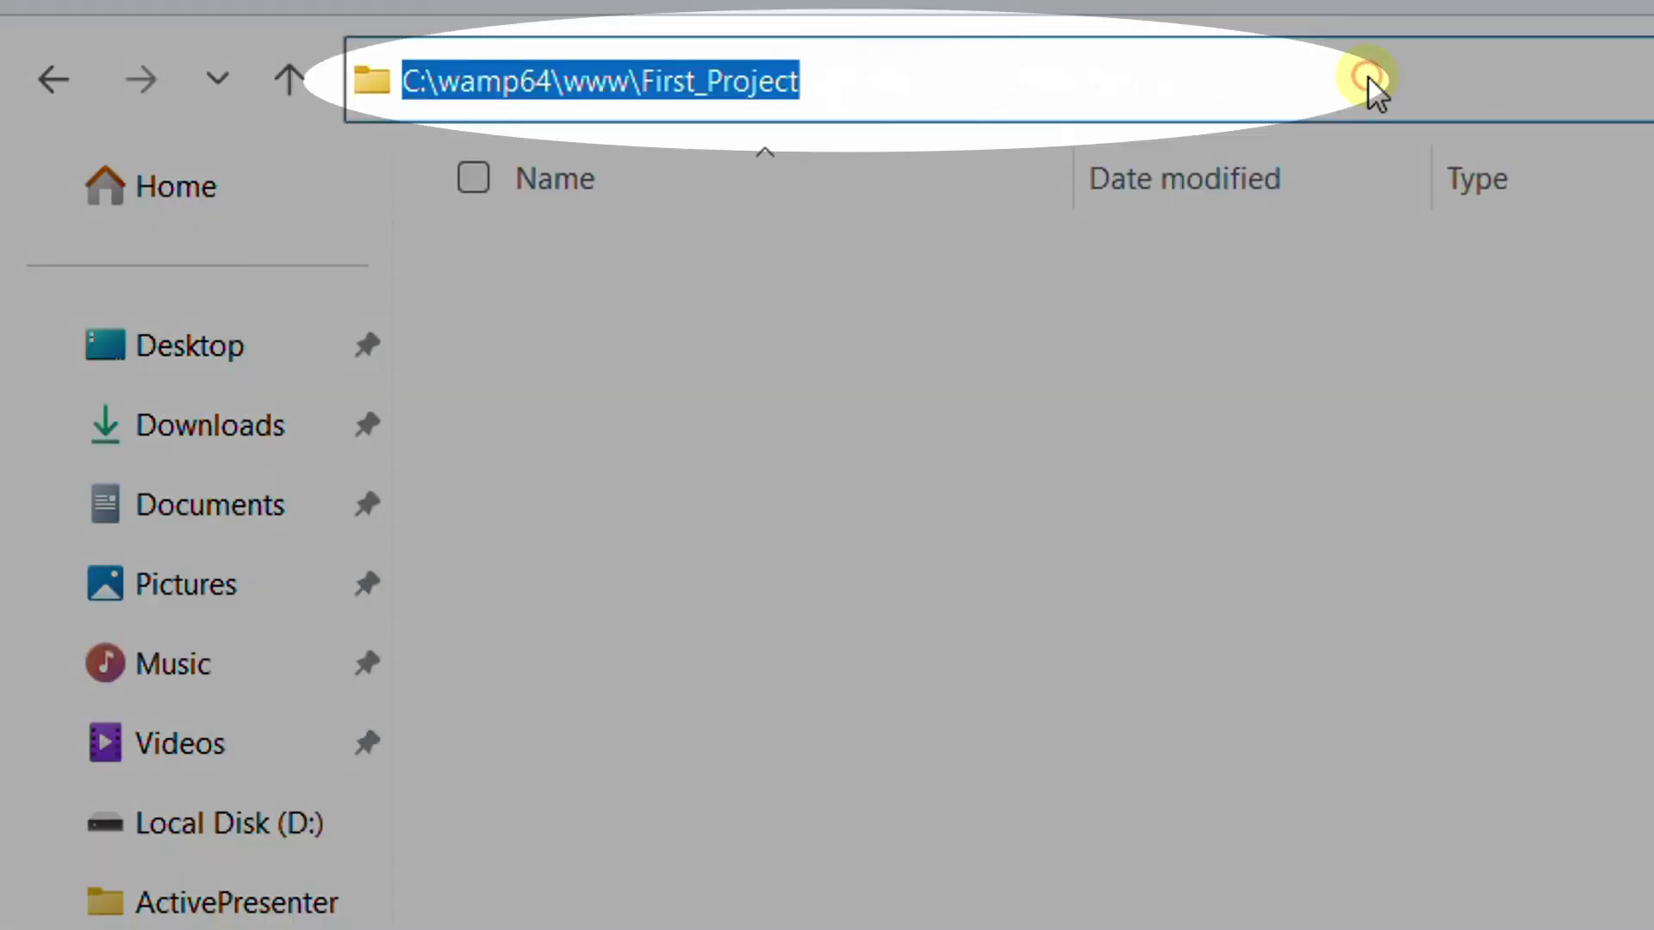
right_click(625, 80)
left_click(757, 236)
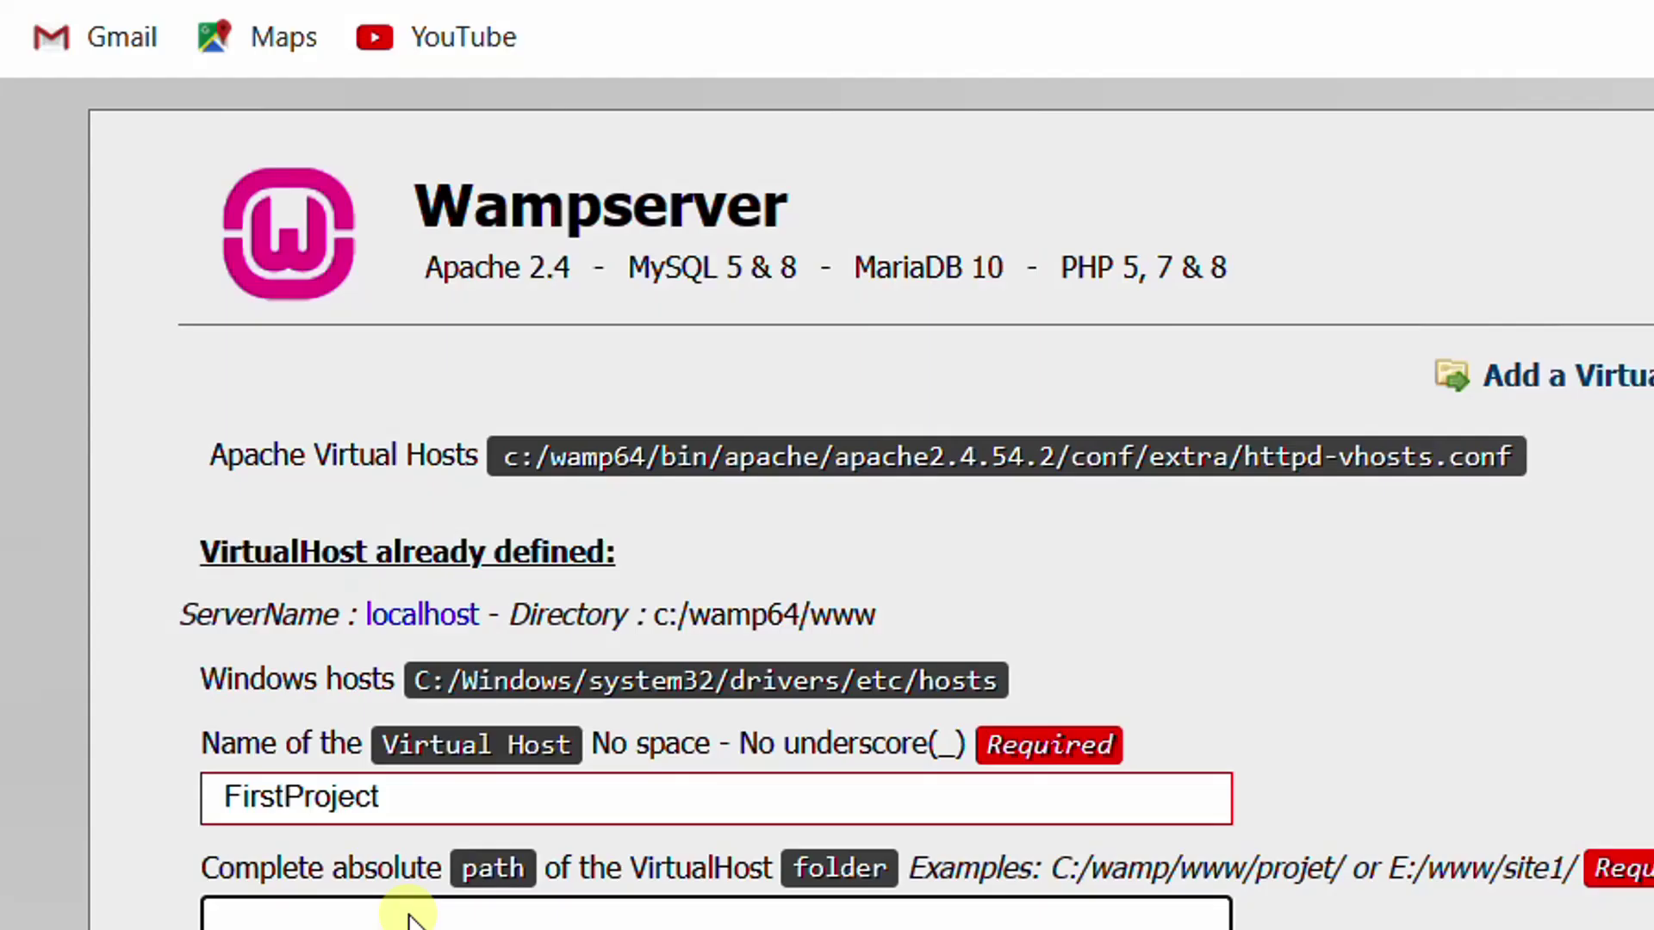
key("ctrl+v")
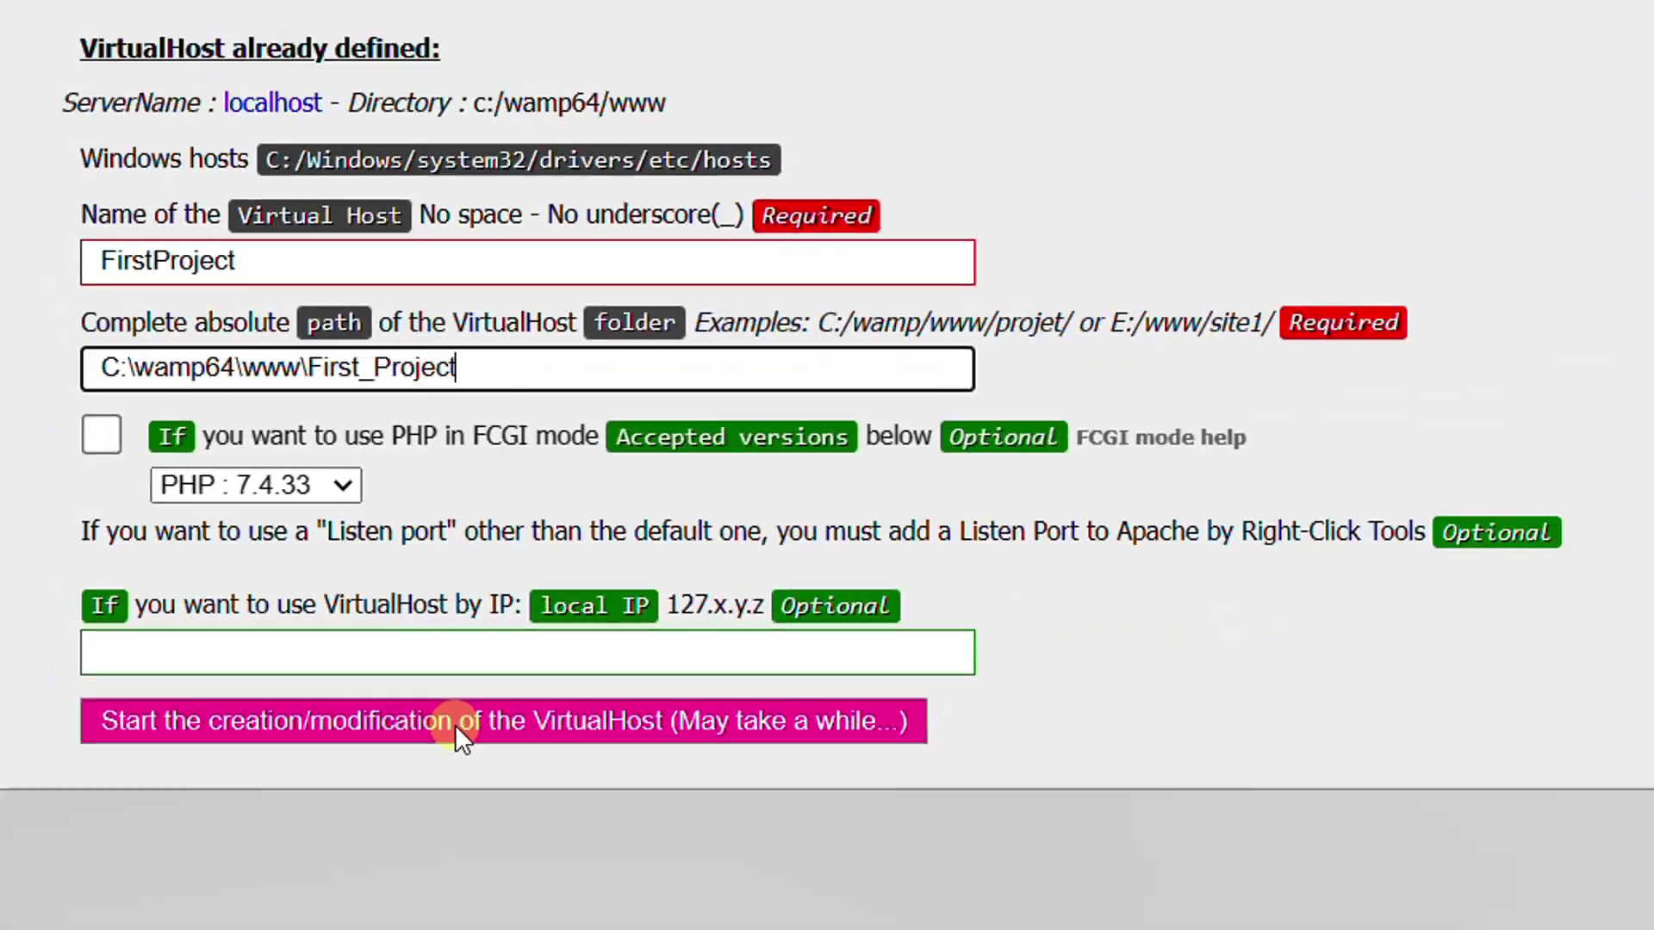
left_click(723, 771)
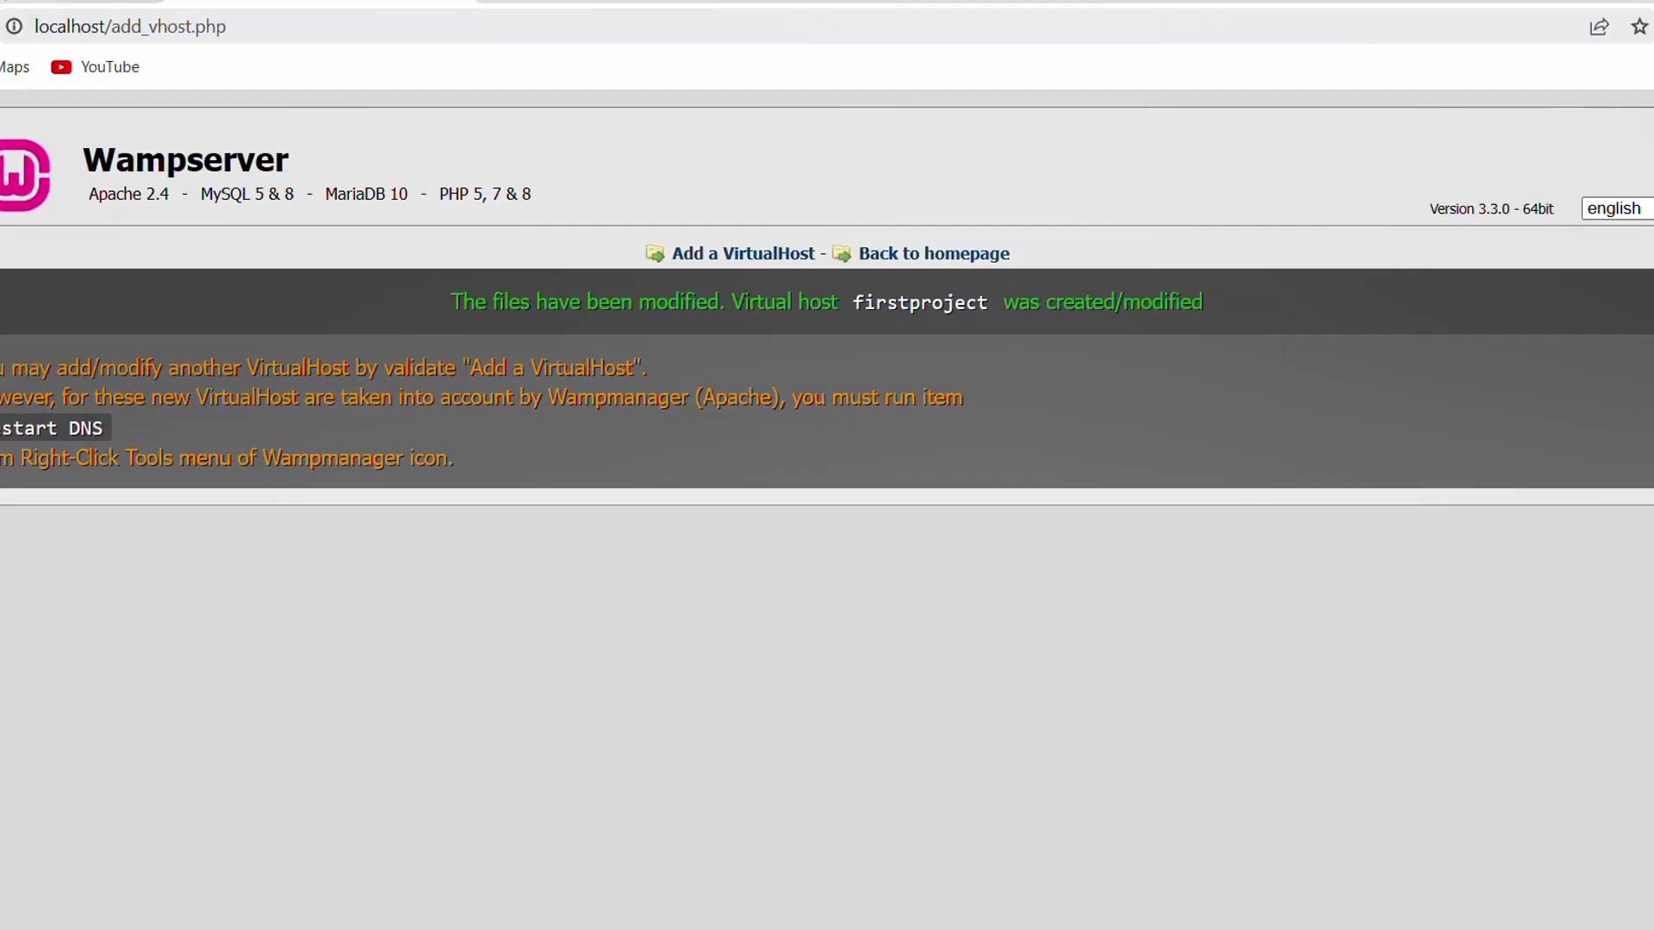
Reload the Wampserver homepage and restart all Wampserver services.
left_click(127, 19)
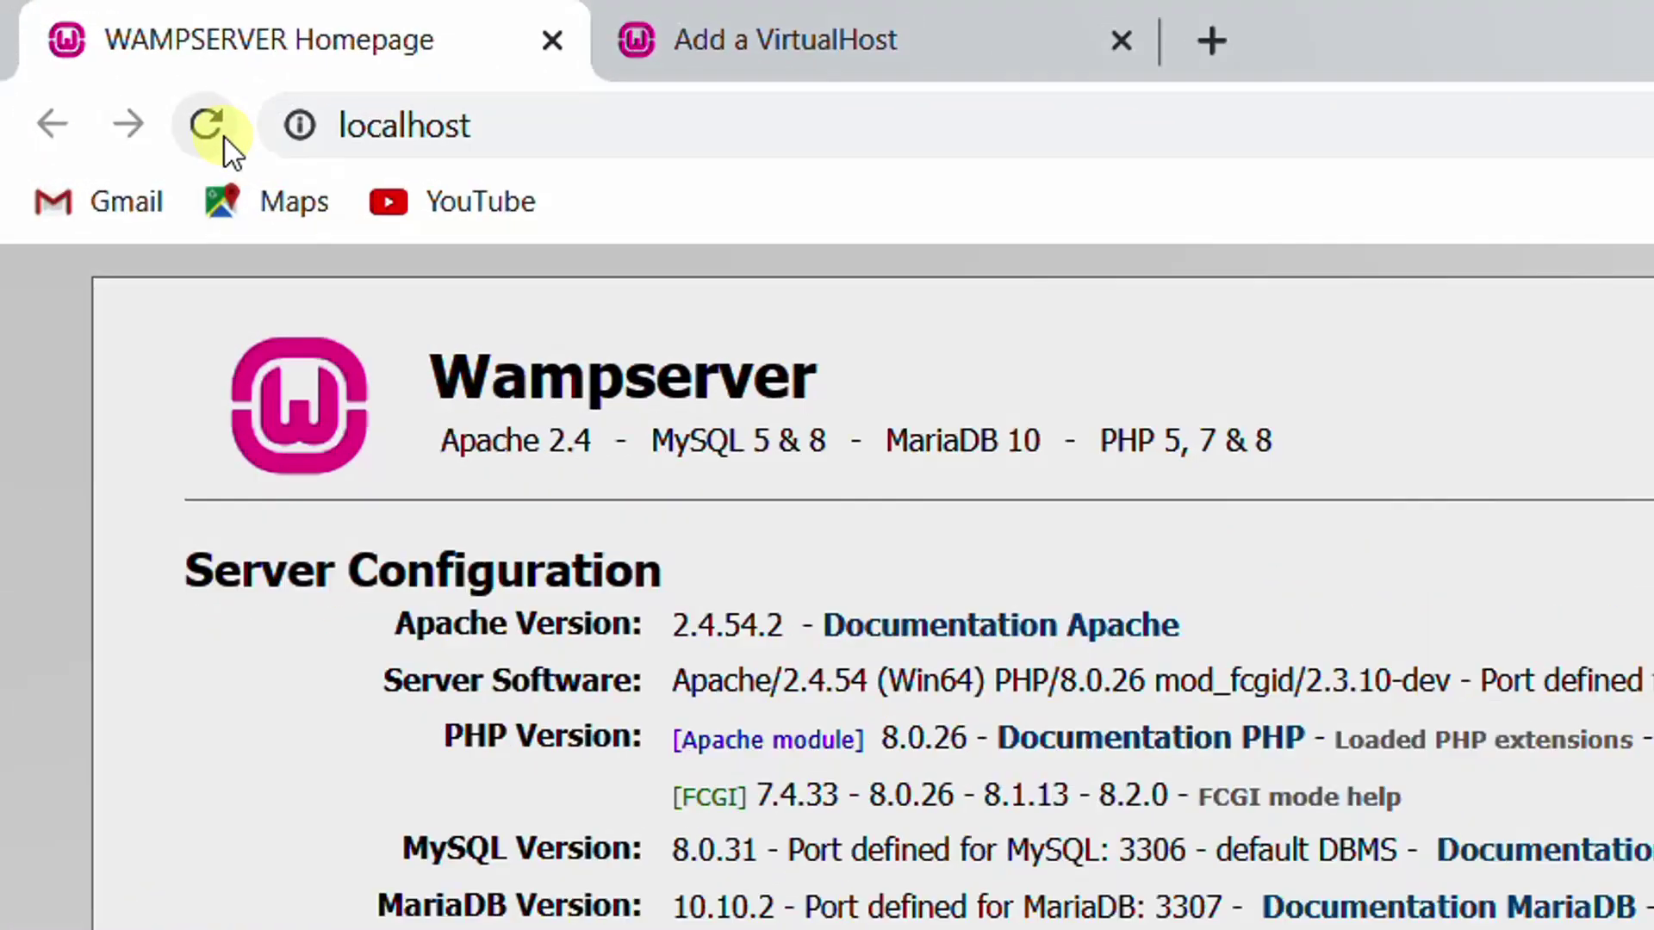
left_click(92, 56)
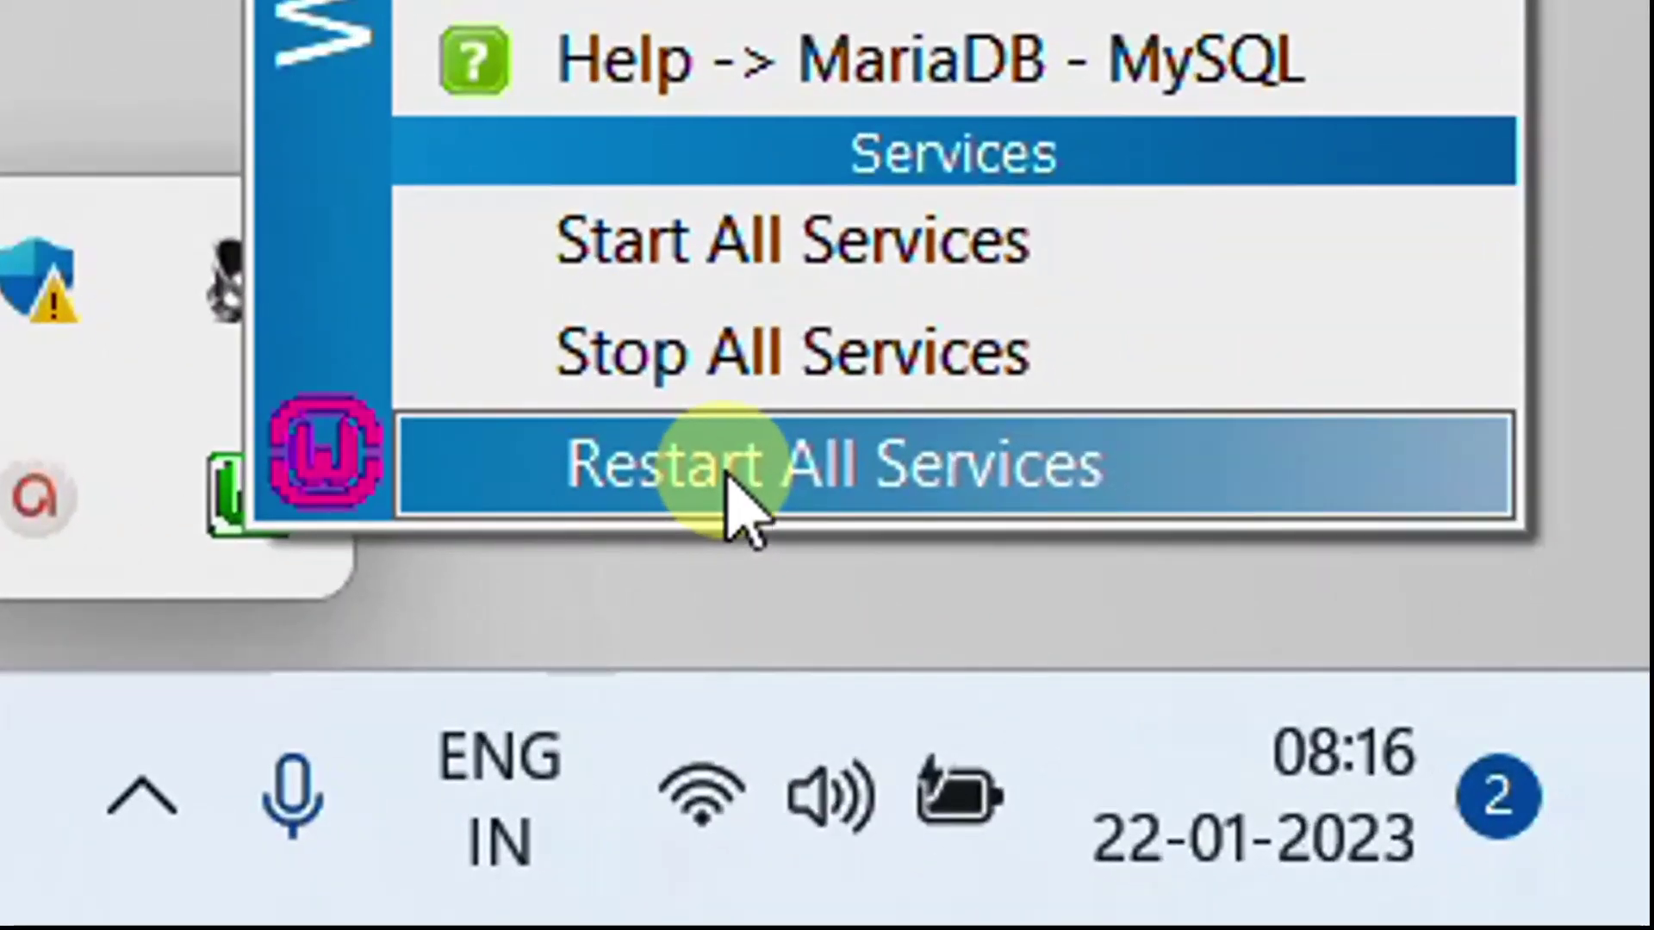
left_click(736, 465)
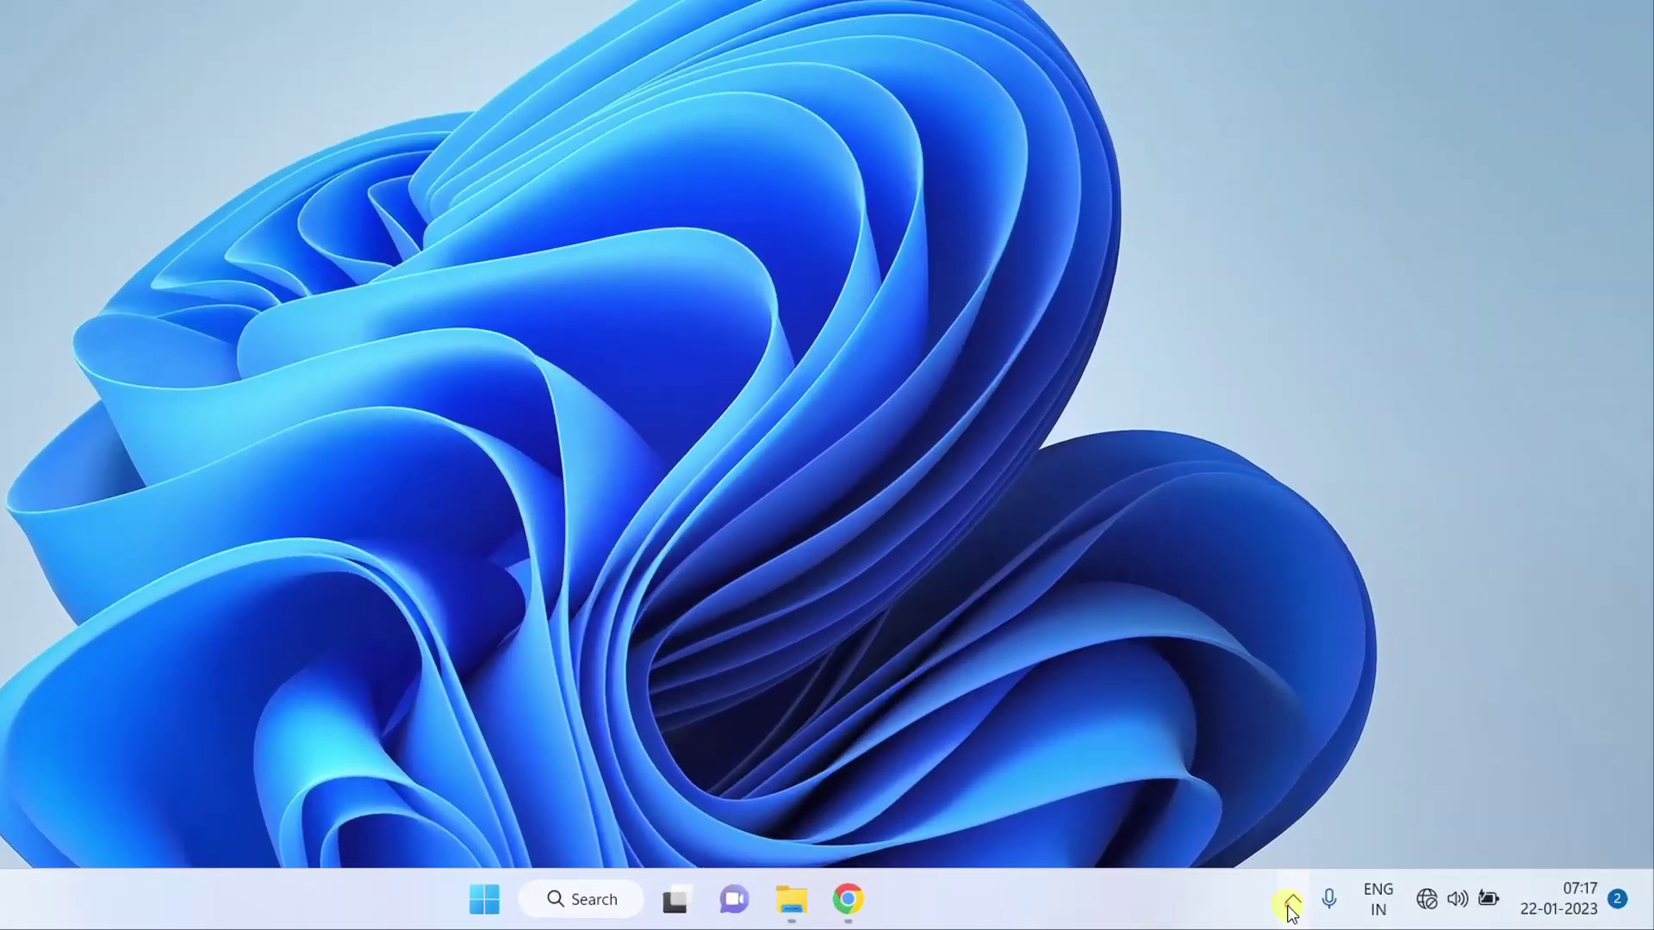
Open phpMyAdmin 5.2.0 from Wampserver's notification-area menu.
left_click(1289, 897)
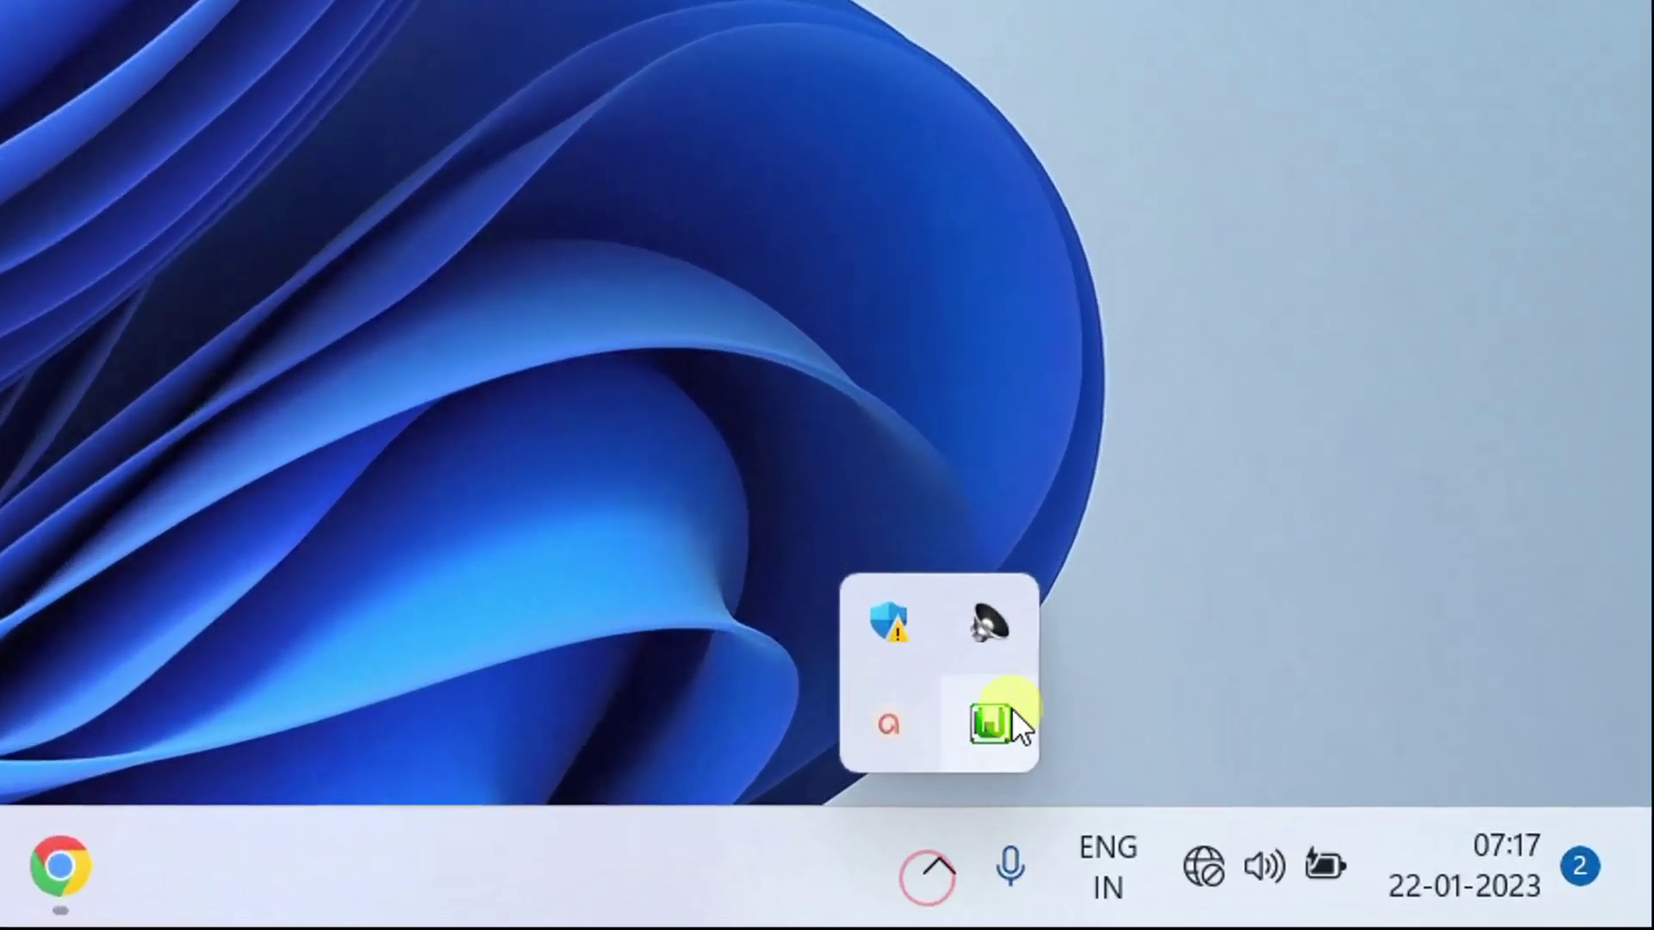
left_click(956, 723)
mouse_move(1292, 66)
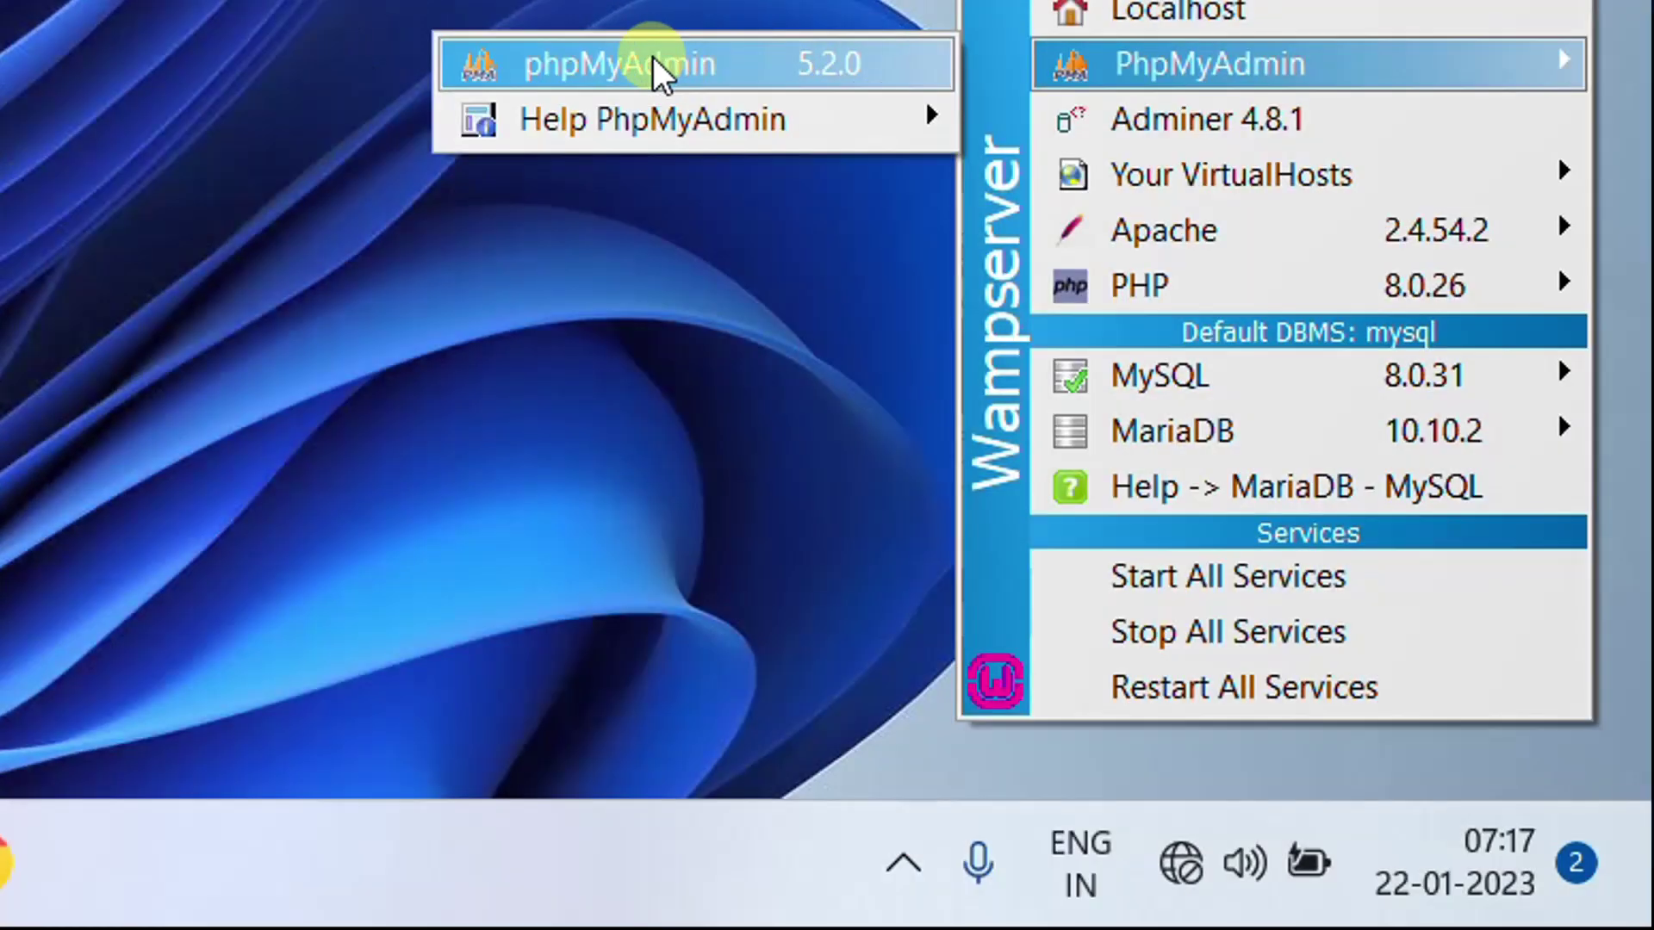
left_click(627, 69)
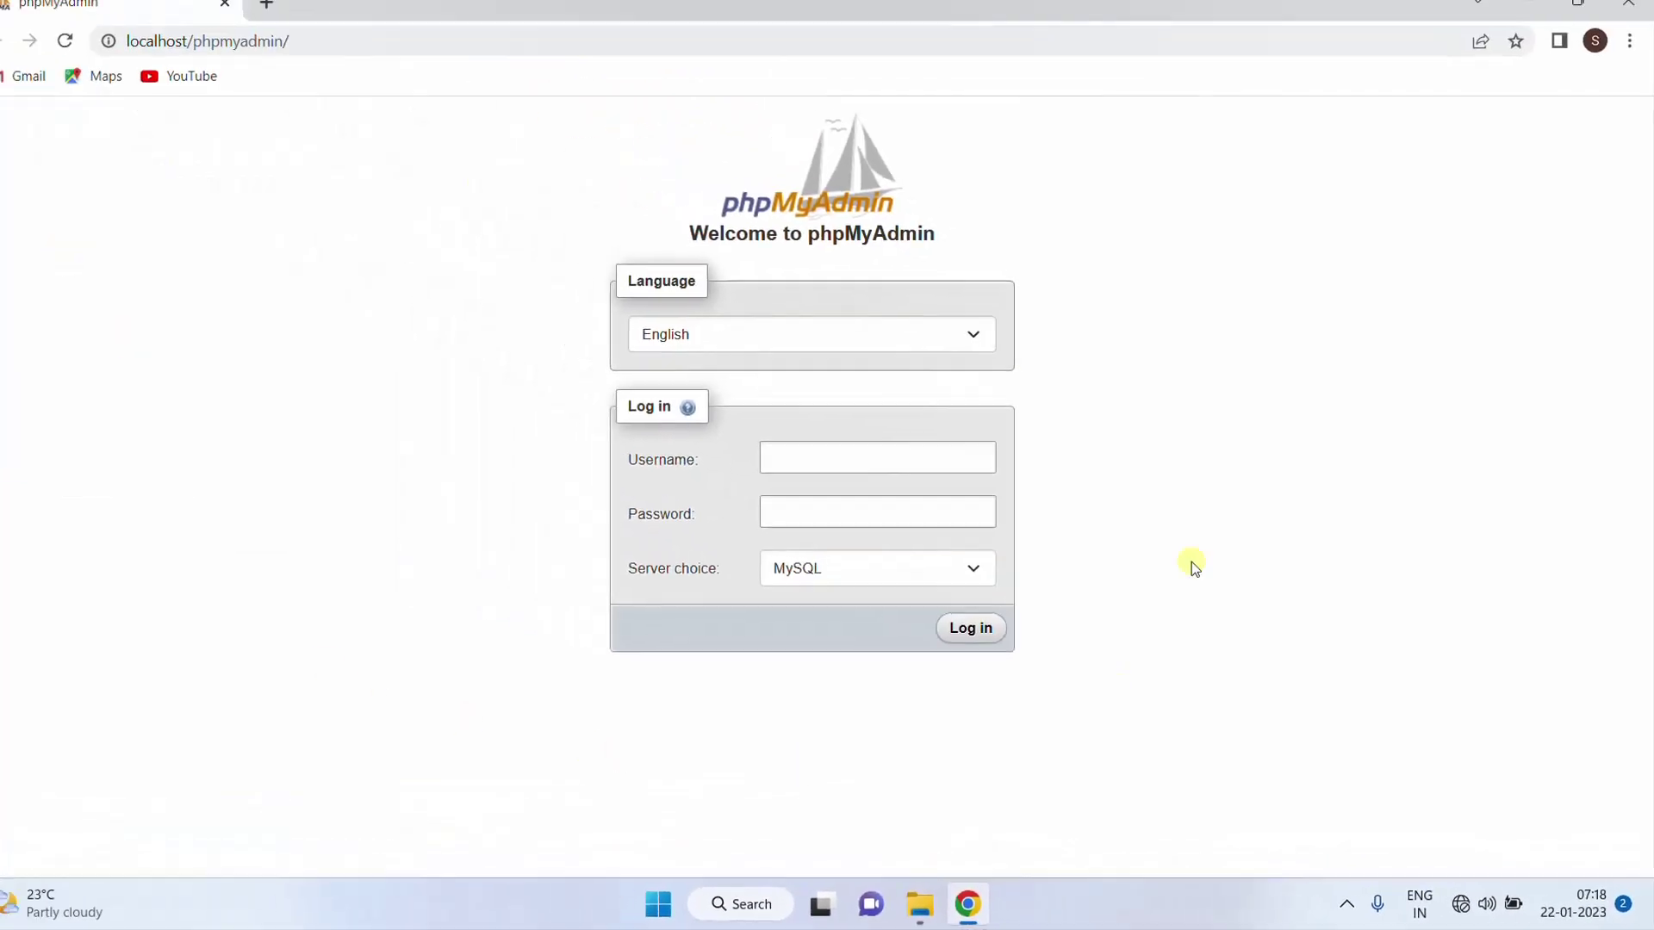
Log in to phpMyAdmin as root with an empty password, using MySQL as the server choice.
left_click(846, 467)
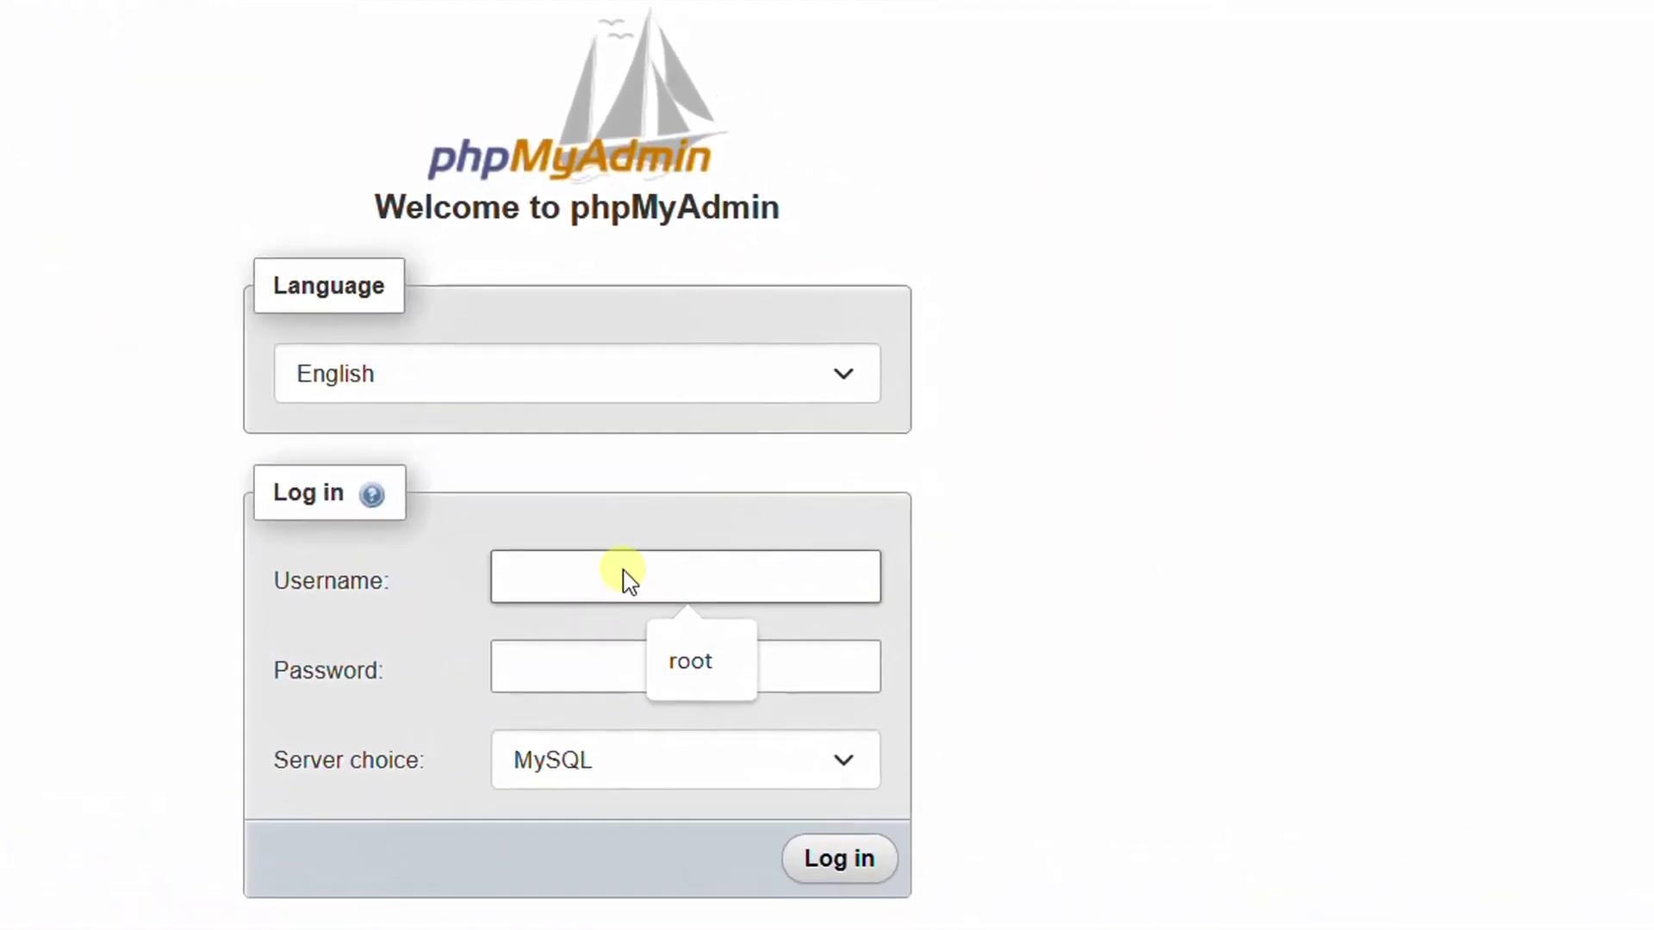
left_click(897, 513)
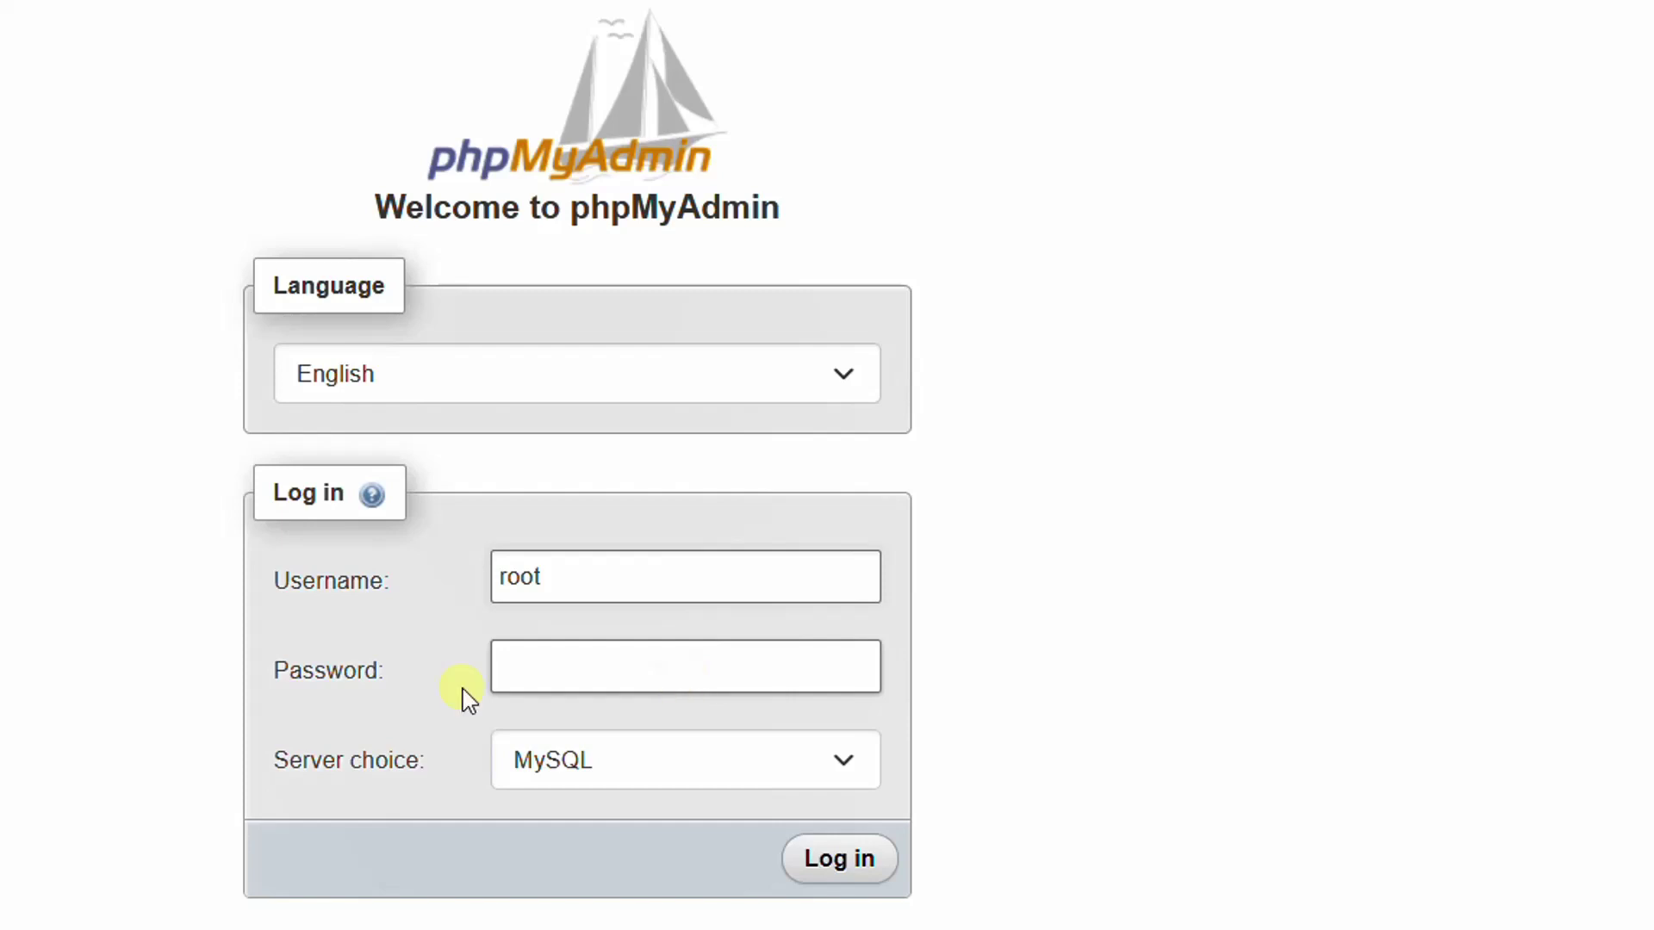
left_click(625, 779)
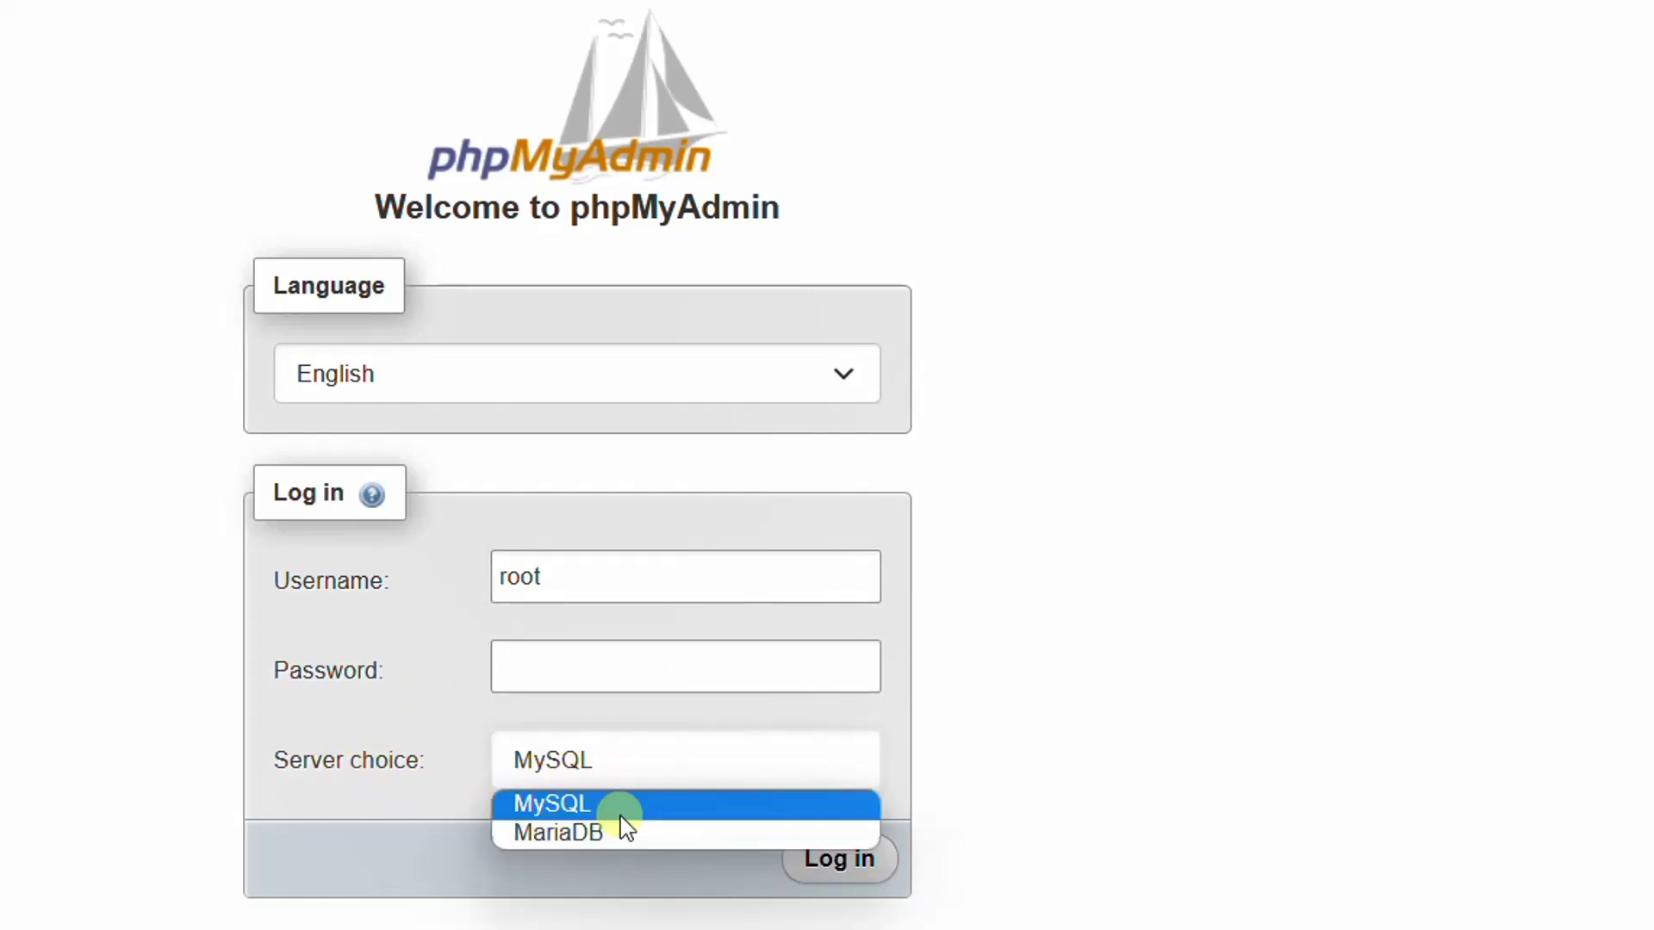
left_click(629, 802)
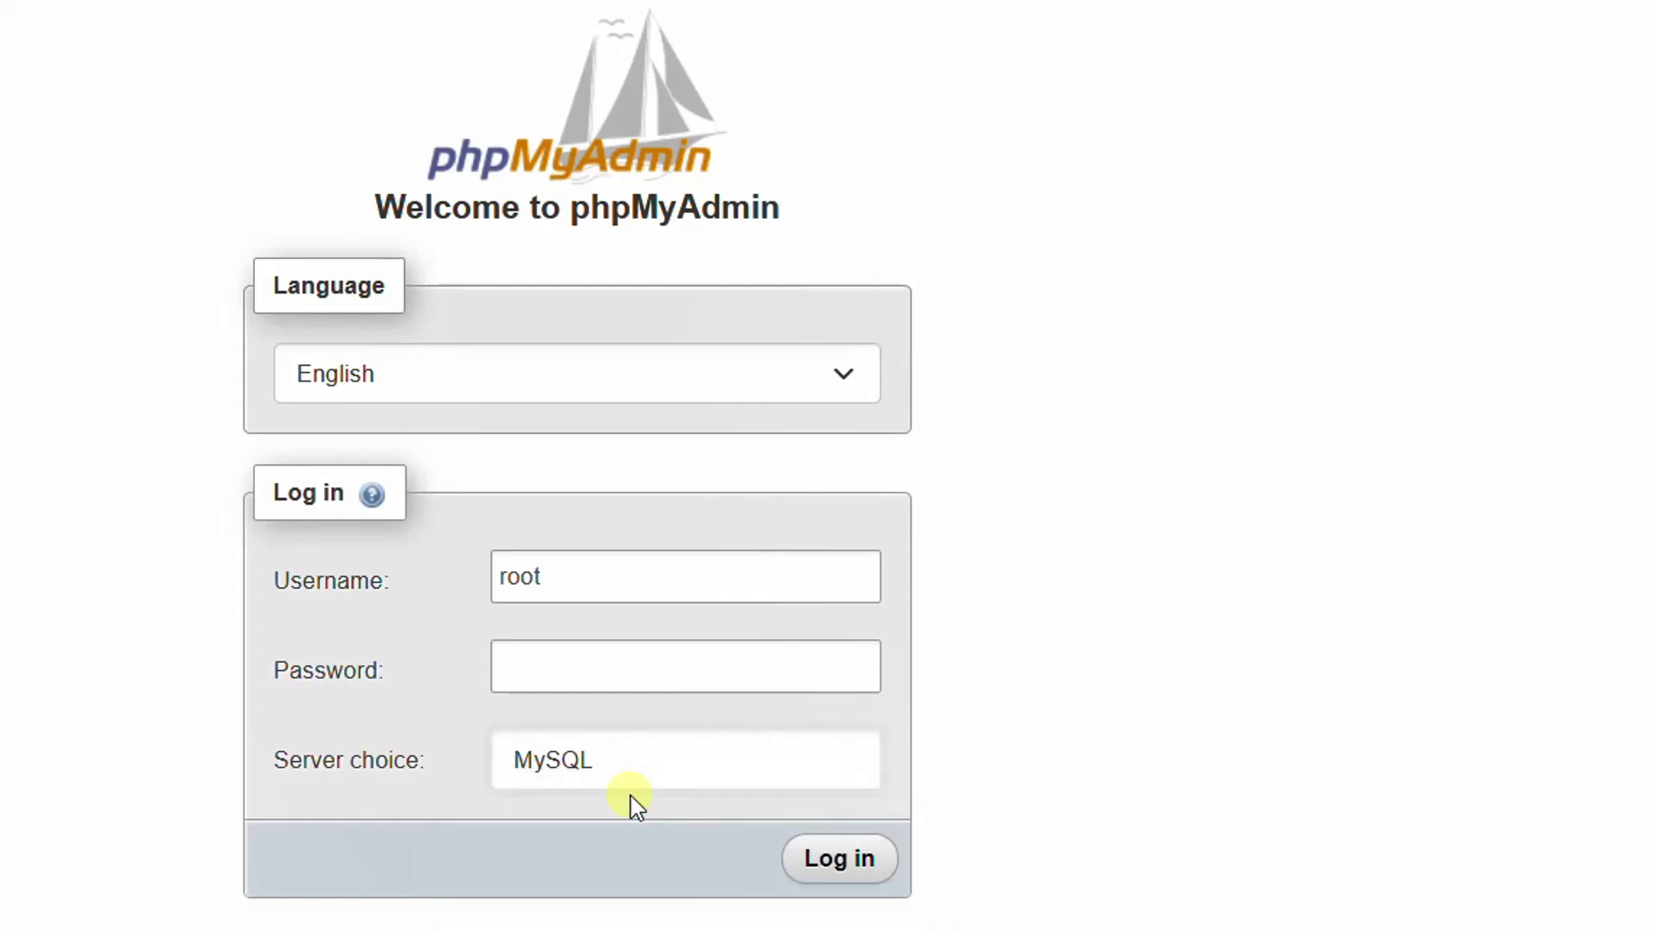
left_click(856, 856)
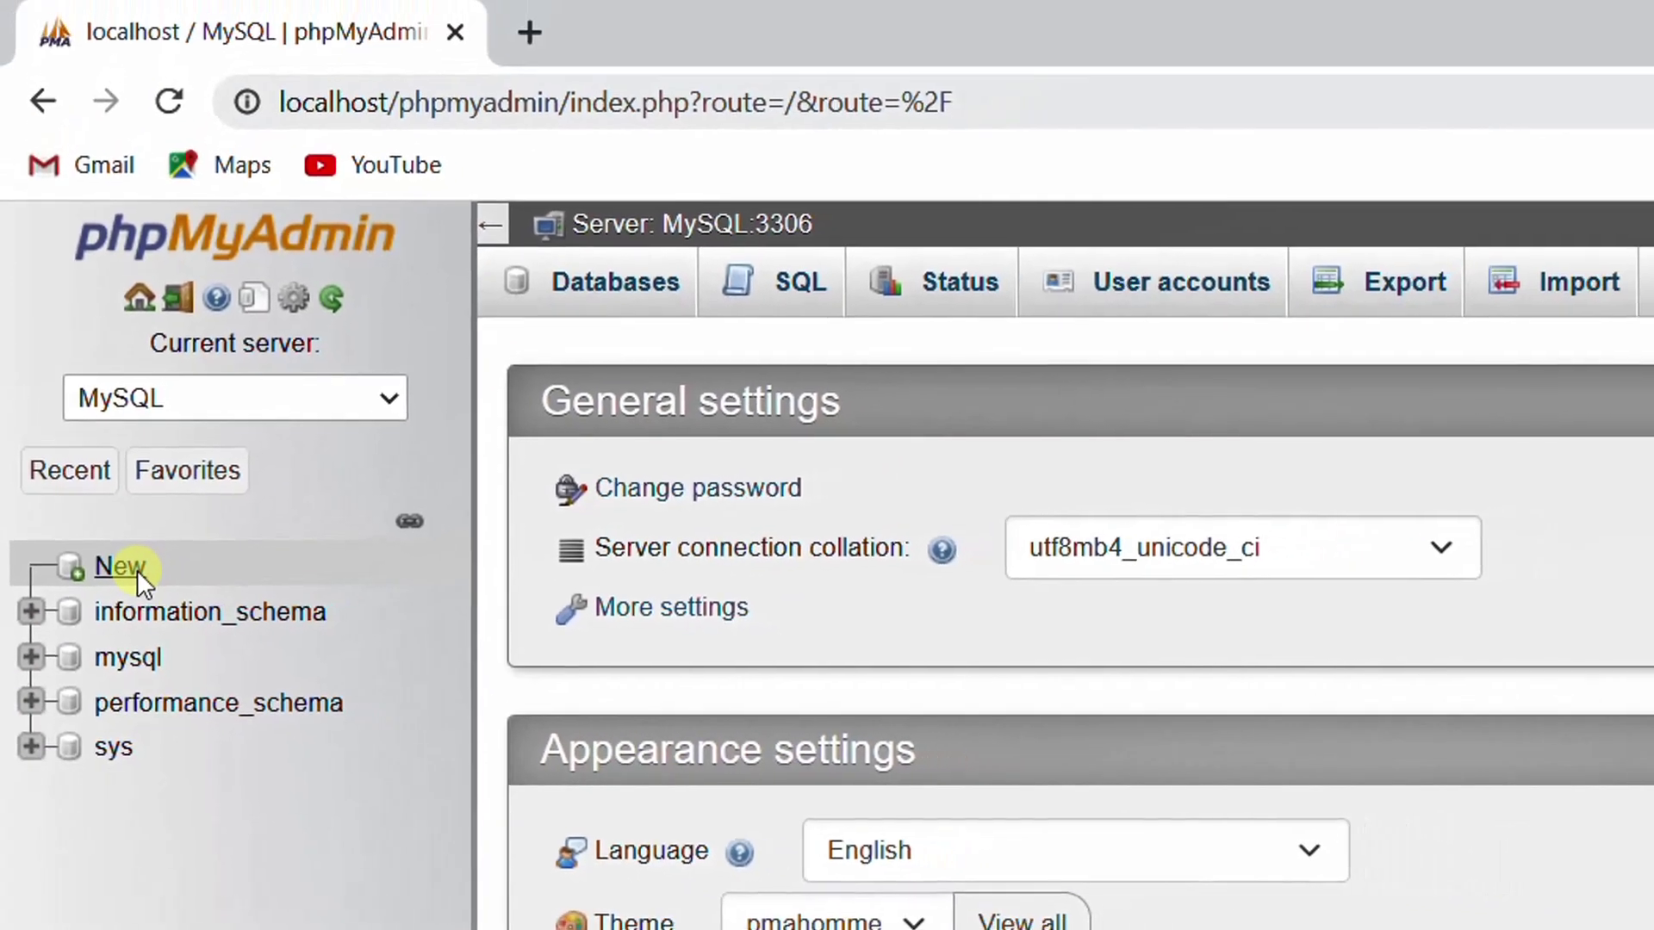
Create a new MySQL database named project1 with the utf8mb4_0900_ai_ci collation.
left_click(162, 501)
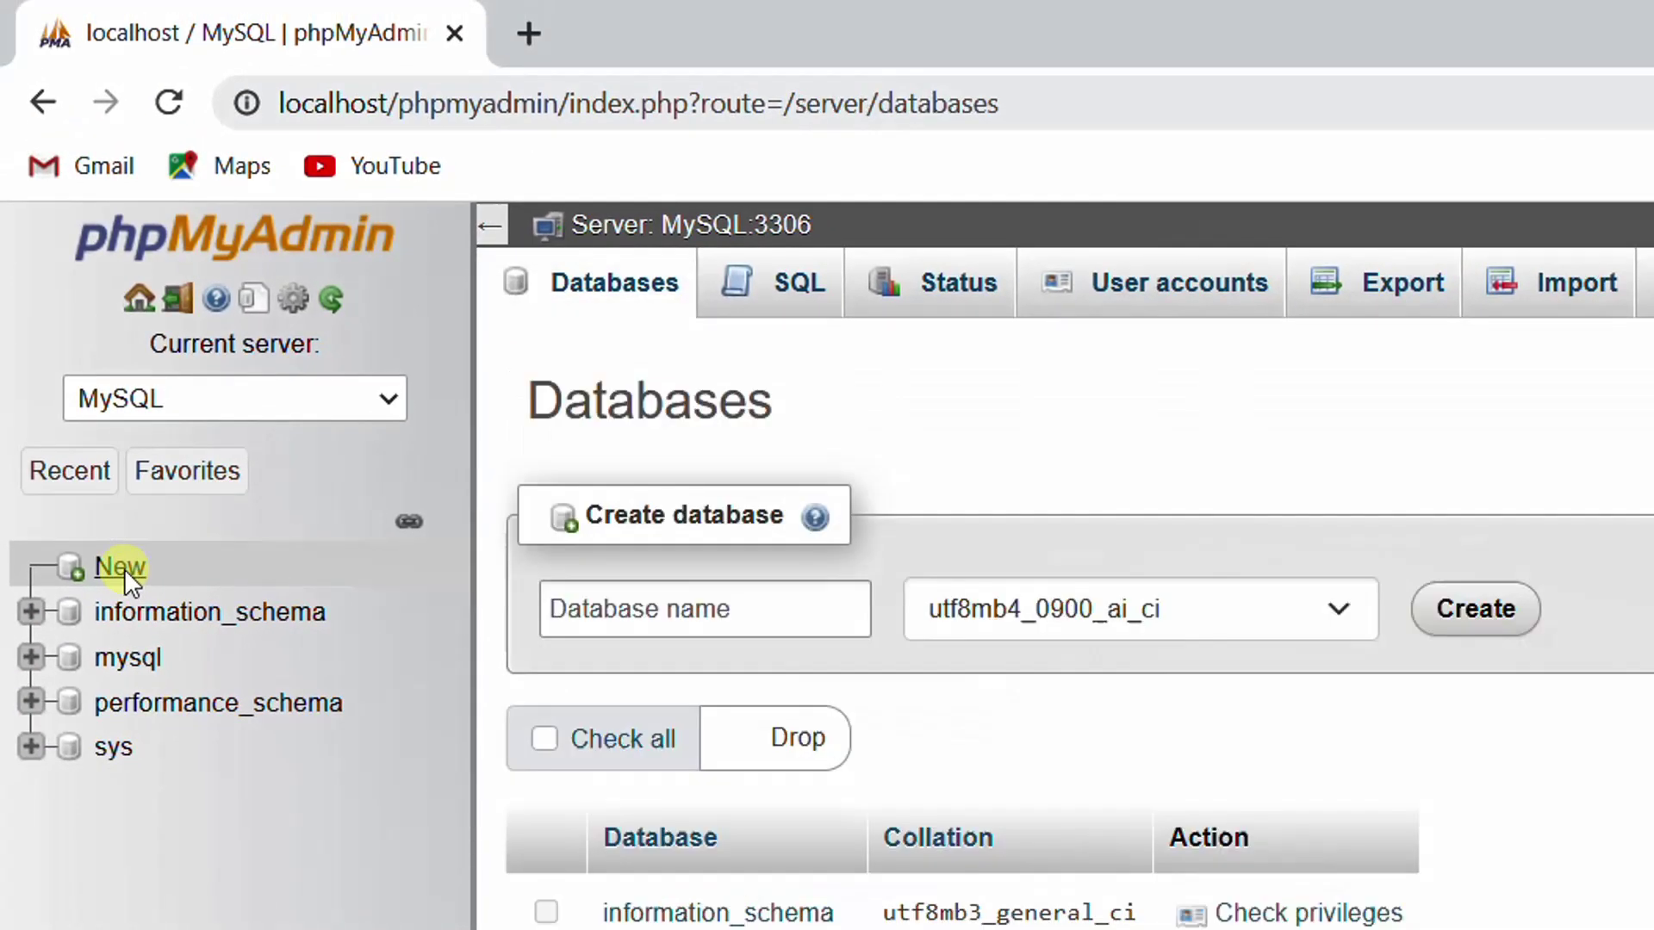
left_click(579, 613)
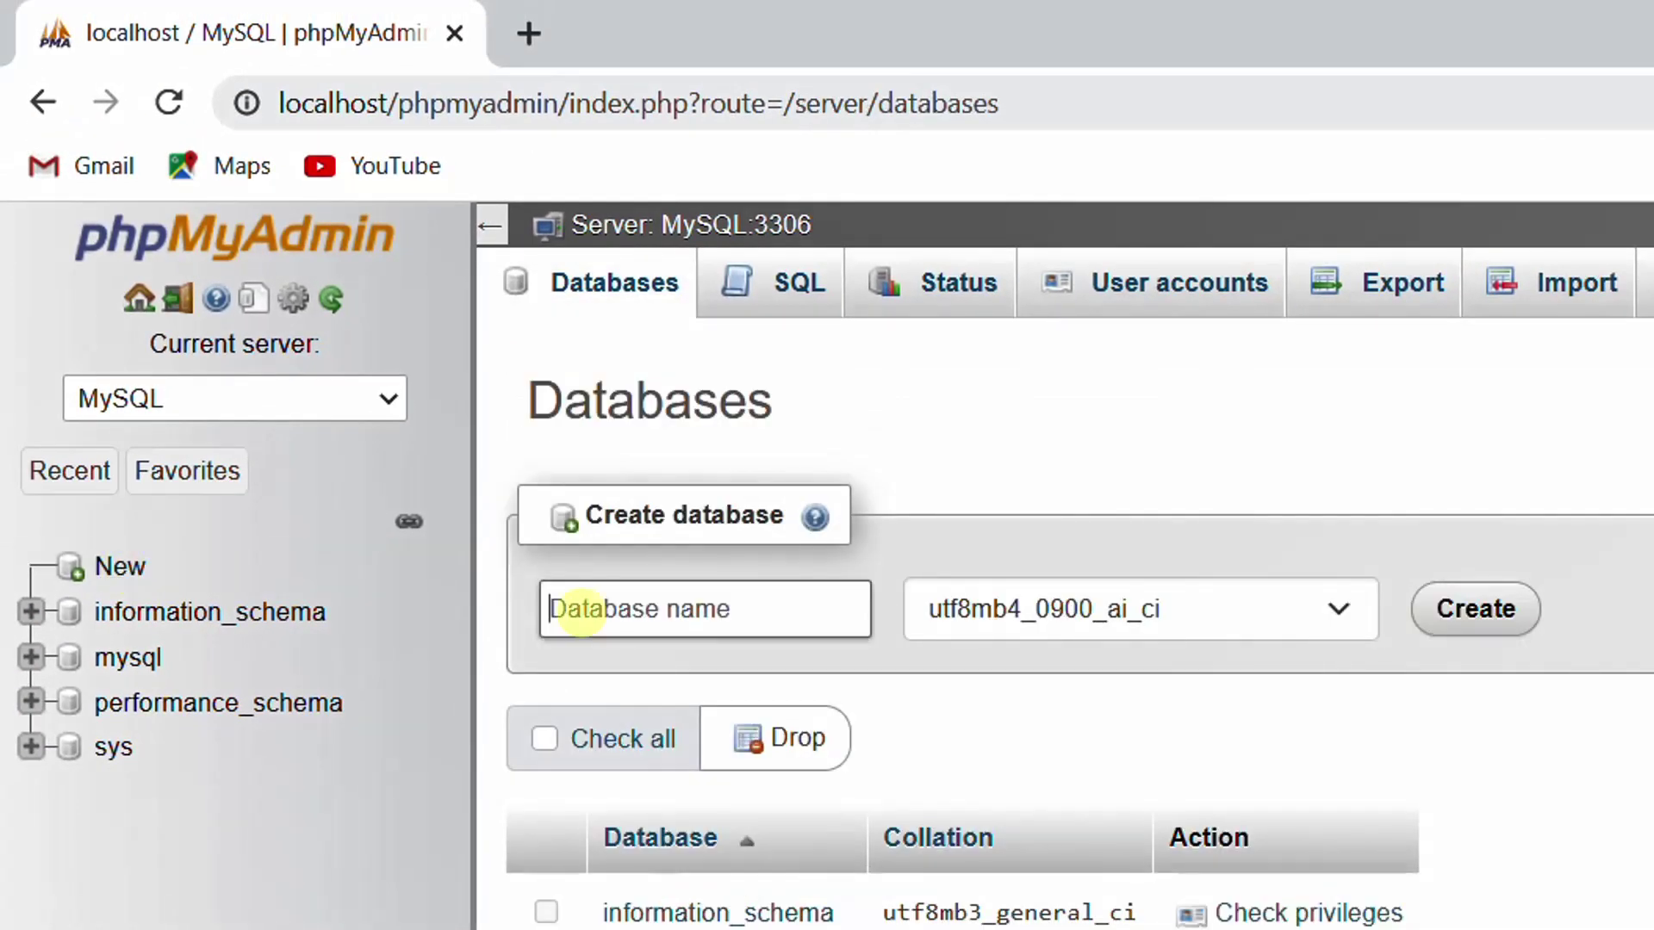
type("project1")
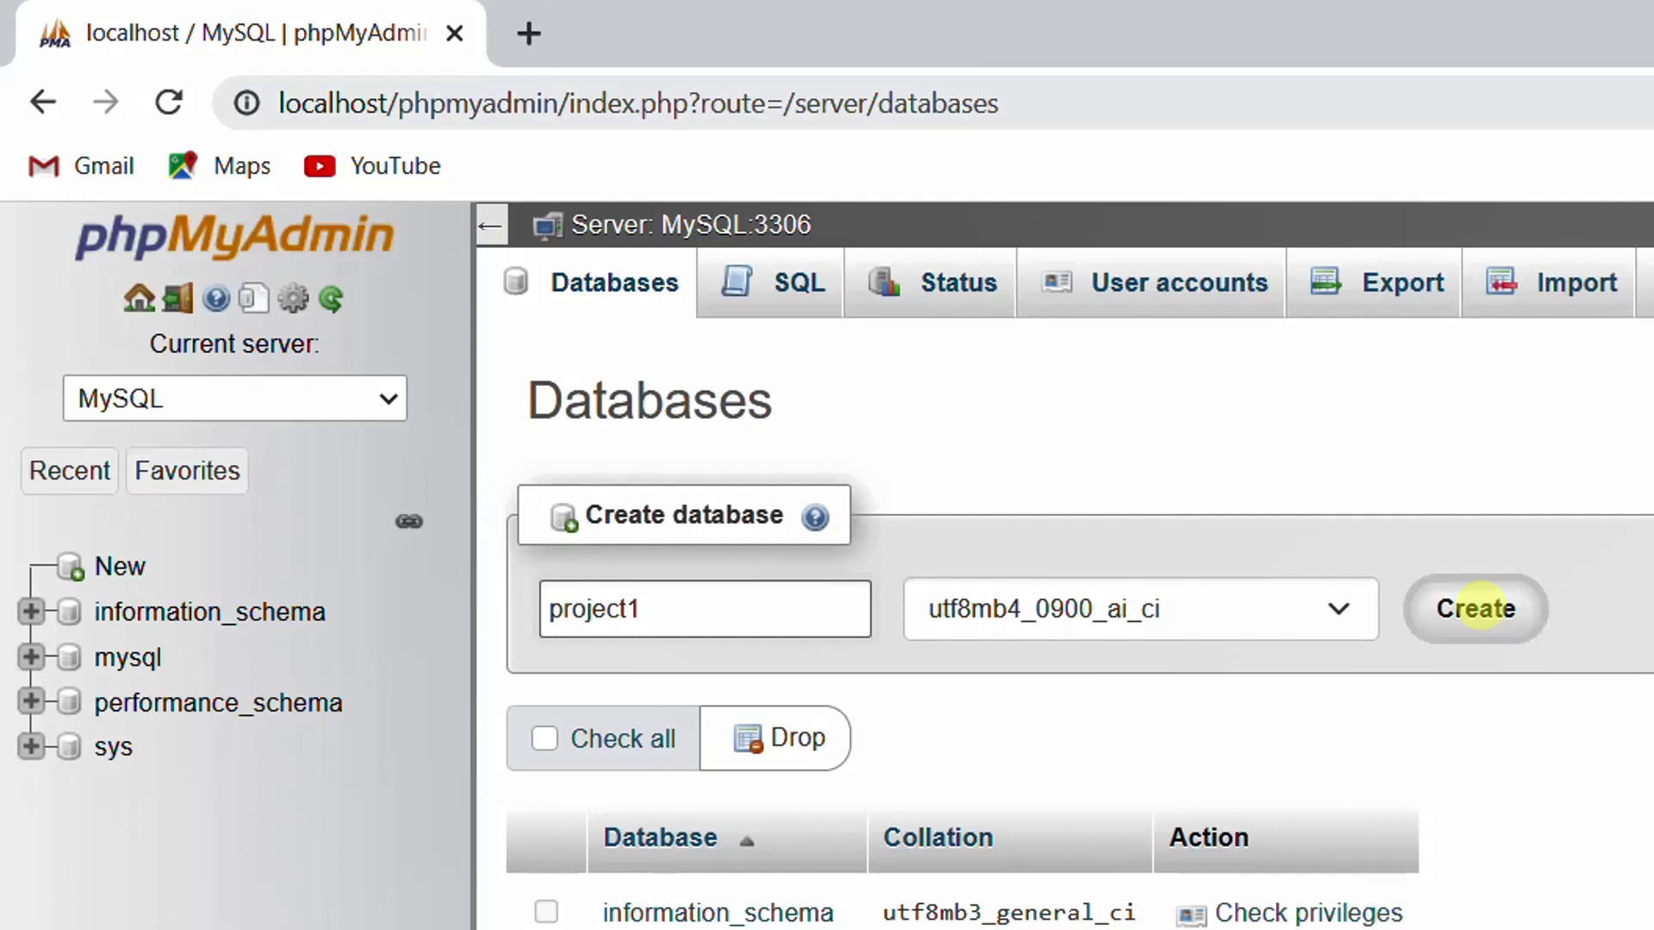
left_click(1476, 609)
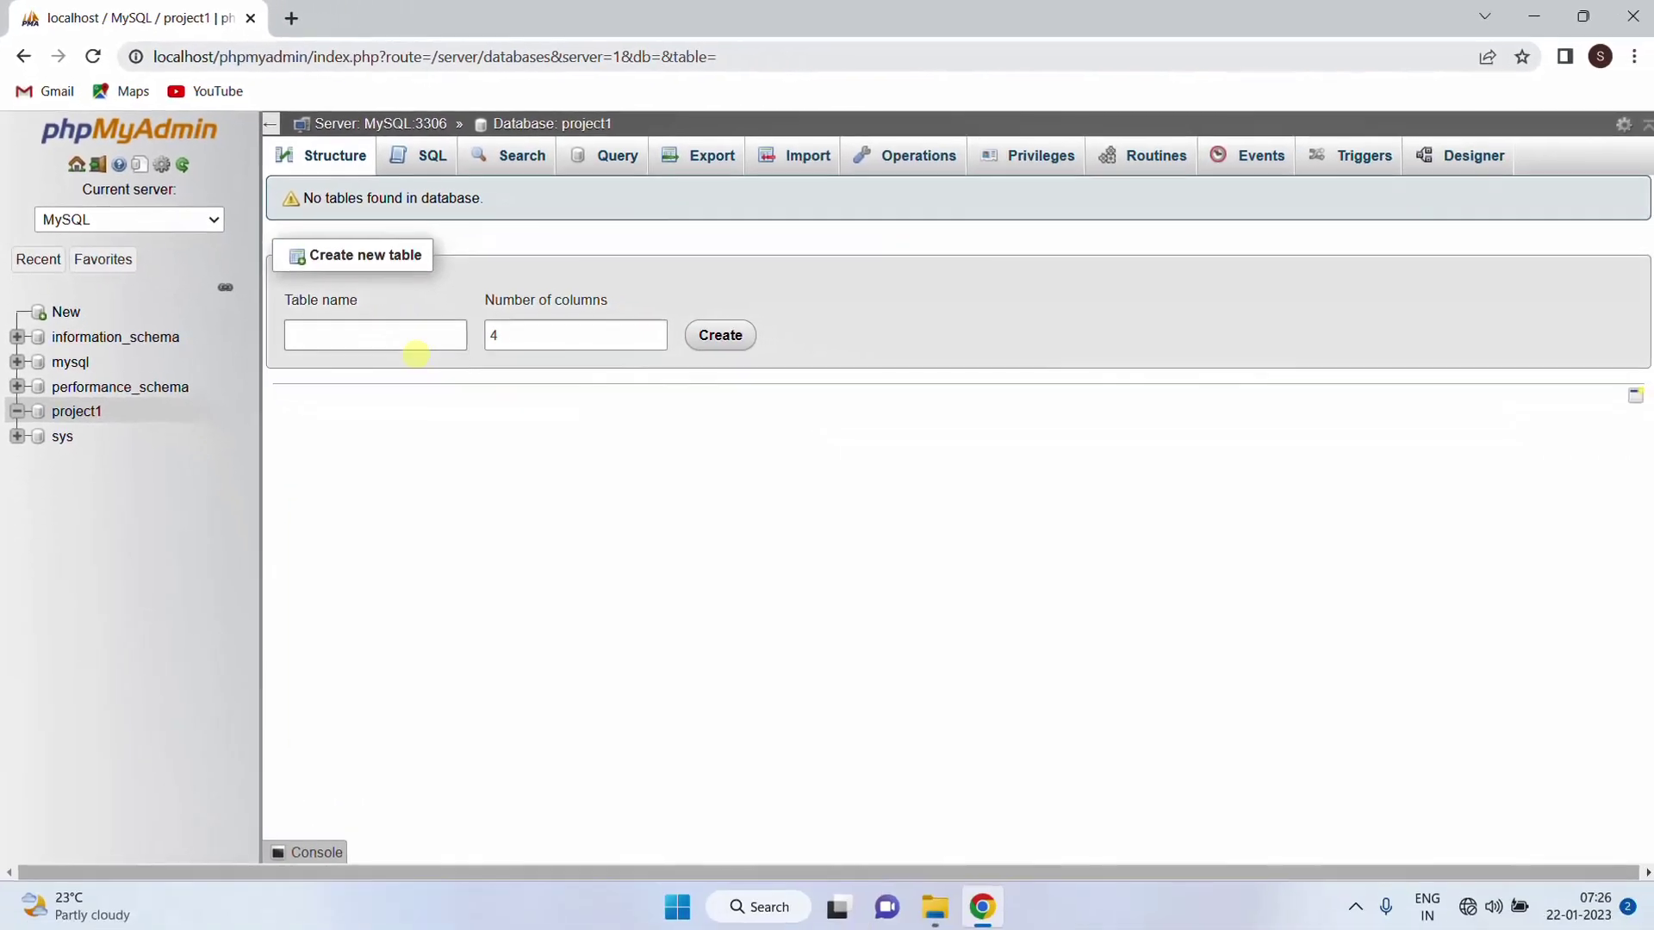
left_click(830, 612)
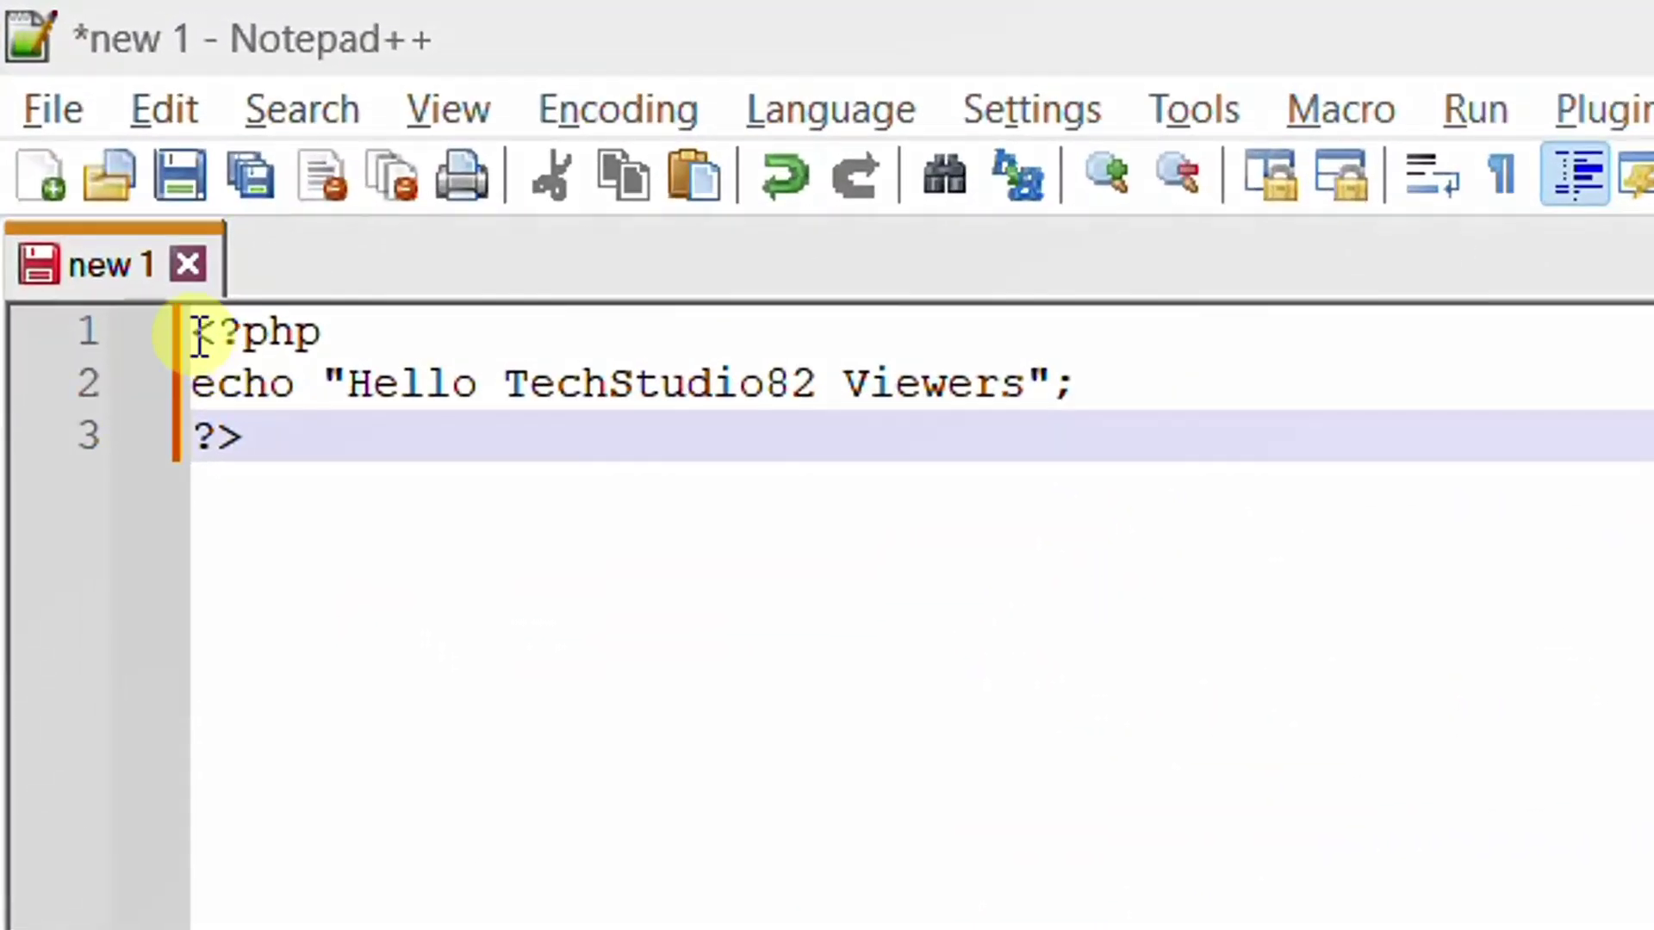
In Notepad++, start saving the PHP echo script and choose C:\wamp64\www\First_Project as its destination folder.
left_click(258, 435)
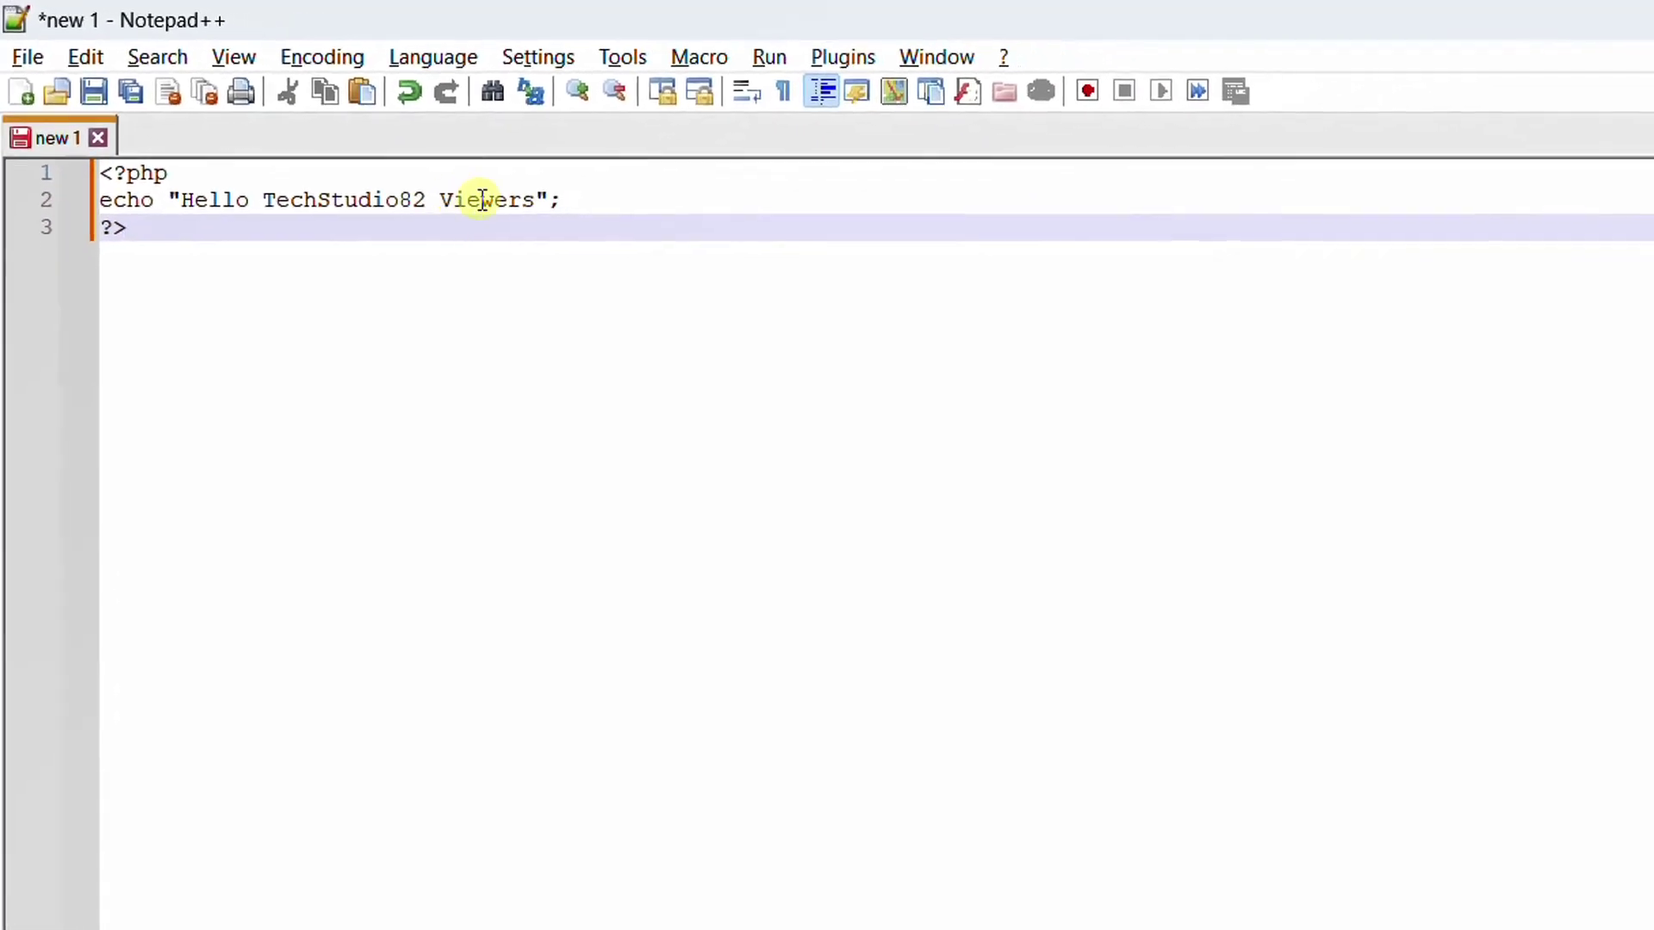
left_click(28, 56)
left_click(104, 339)
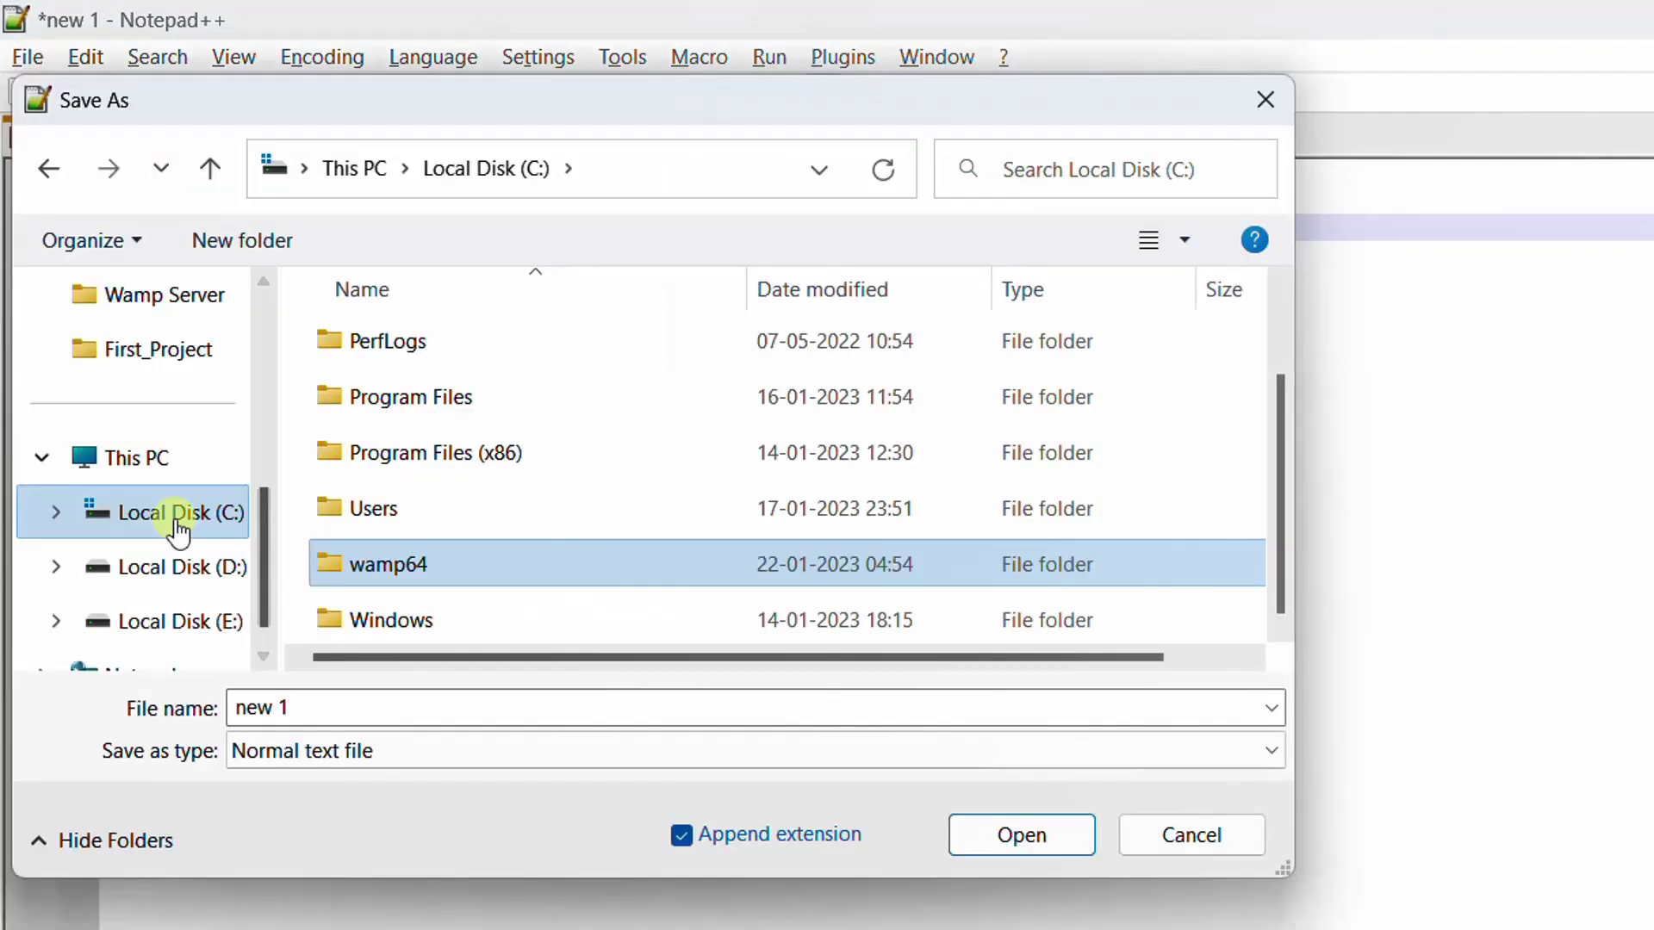
double_click(390, 568)
scroll(393, 561, "down", 2)
double_click(389, 510)
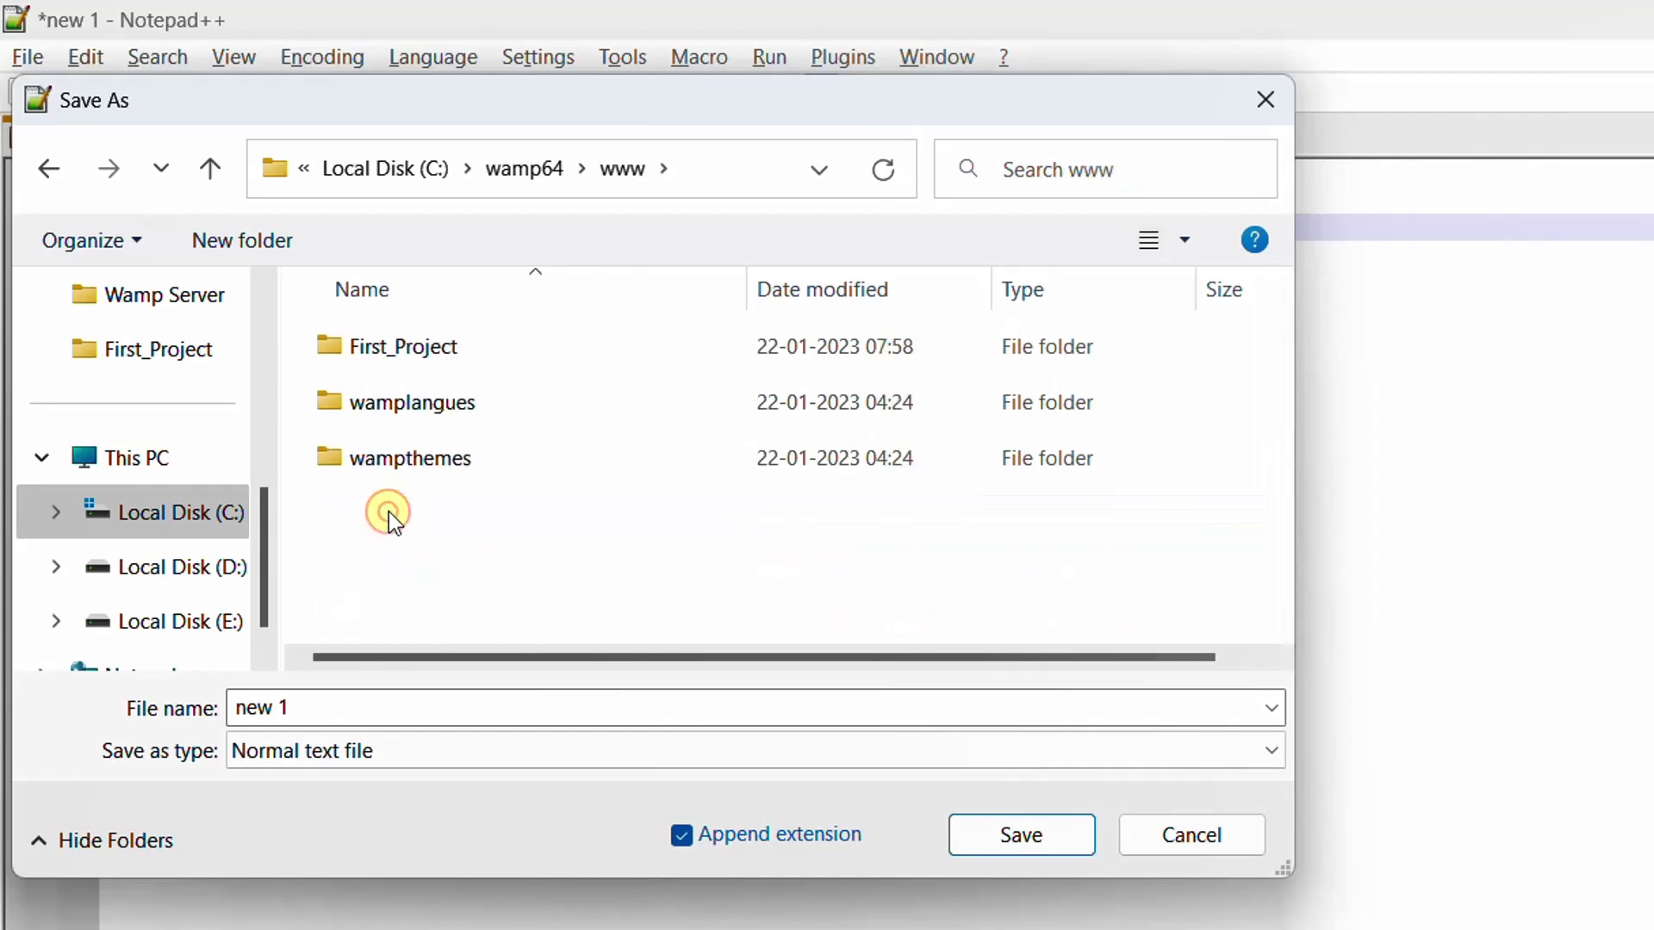
double_click(376, 343)
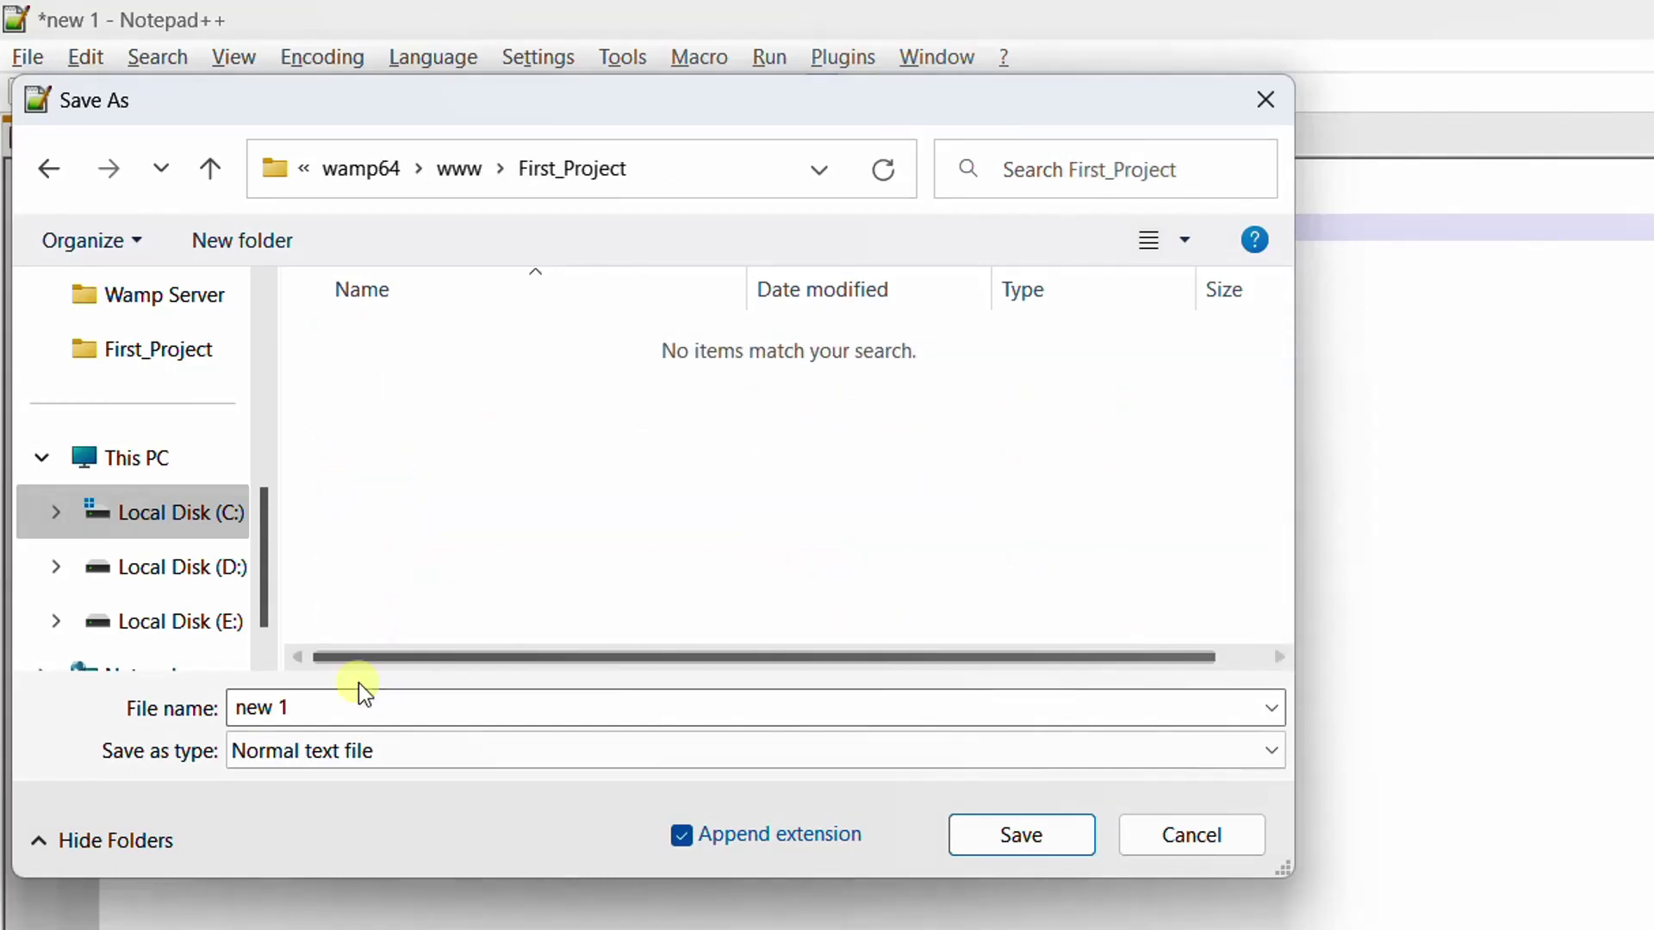
Save the script as test with the PHP Hypertext Preprocessor file type.
left_click(325, 715)
type("test")
left_click(414, 750)
scroll(301, 702, "down", 9)
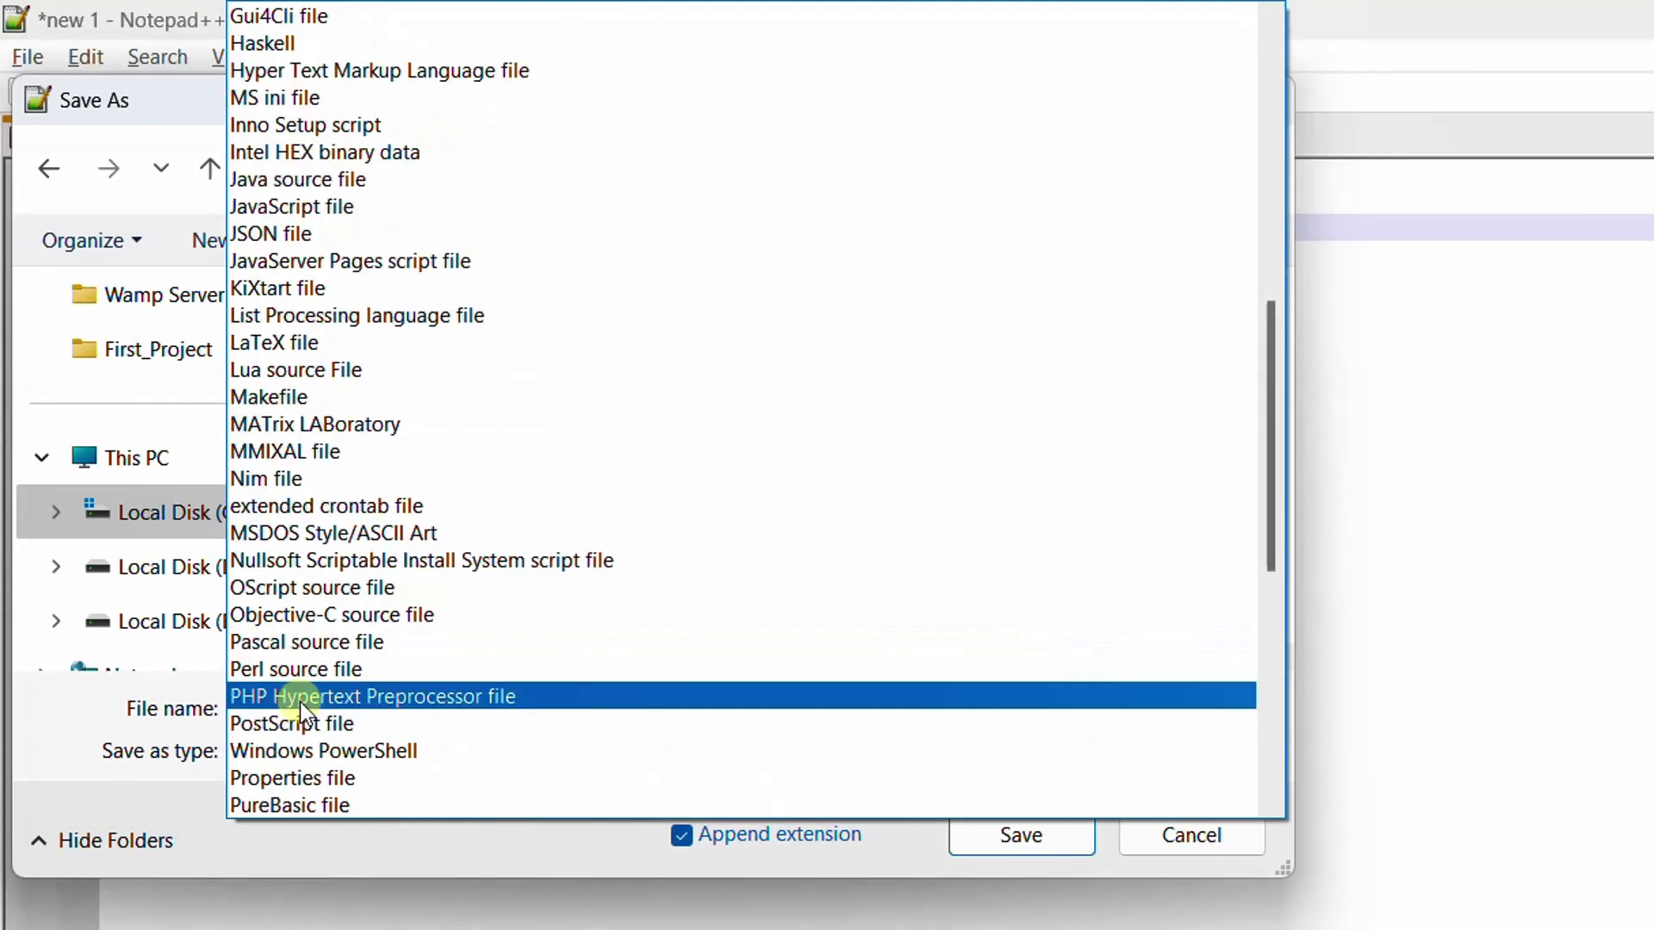
left_click(302, 698)
left_click(1022, 835)
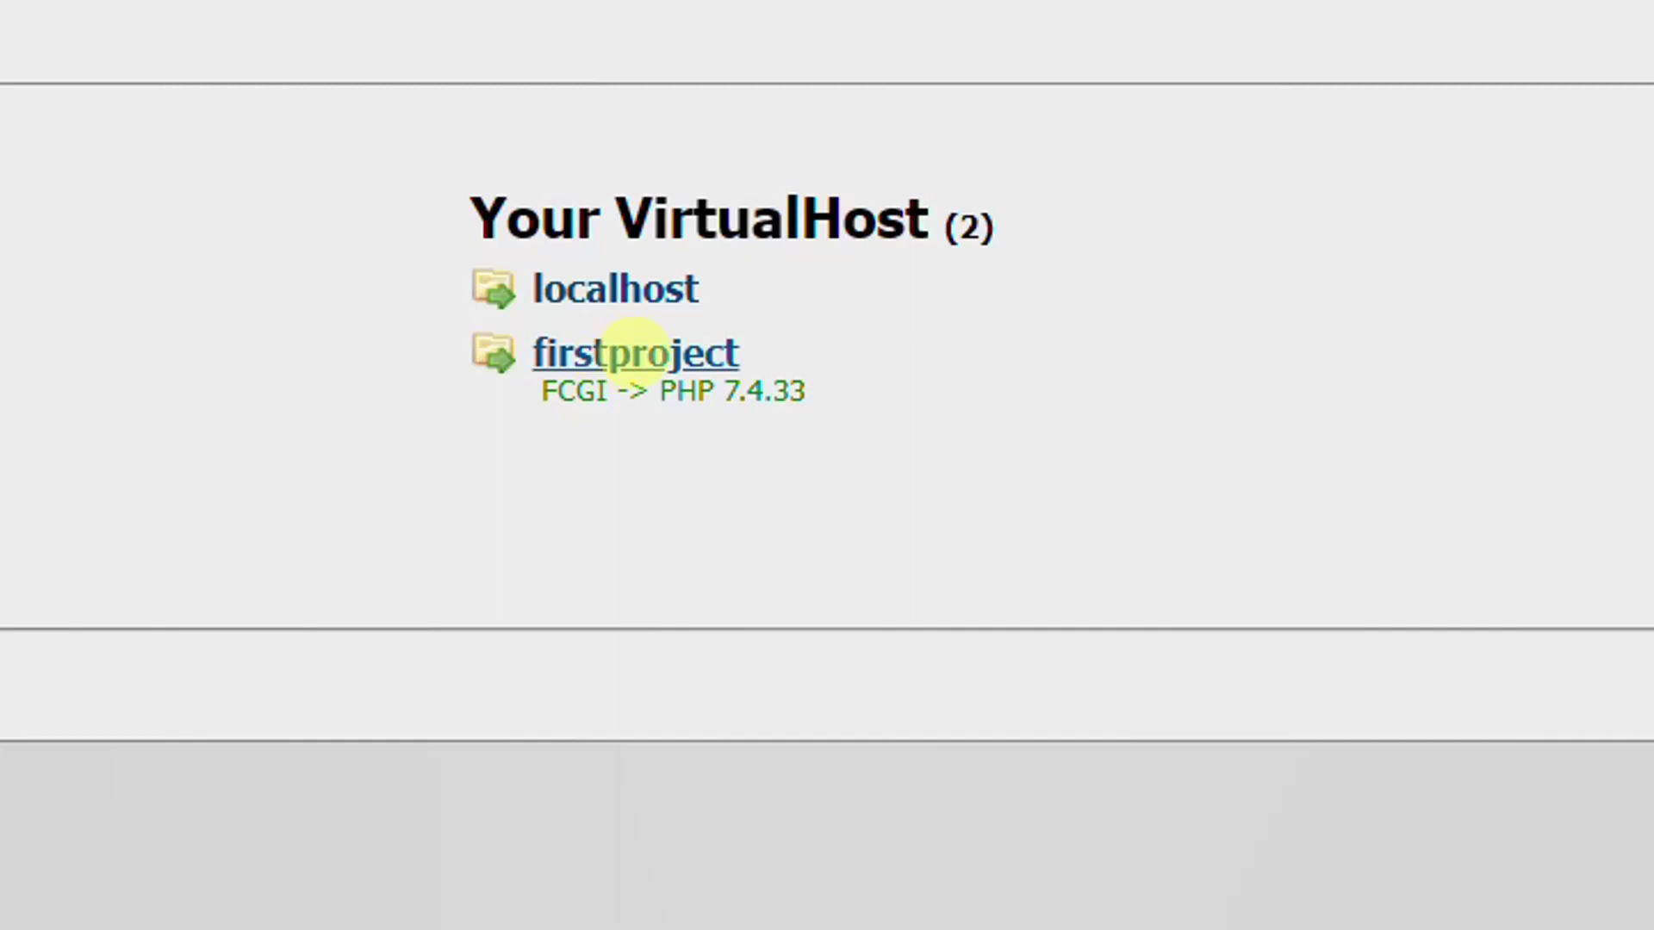
Switch to the browser and view test.php through the firstproject virtual host.
left_click(635, 350)
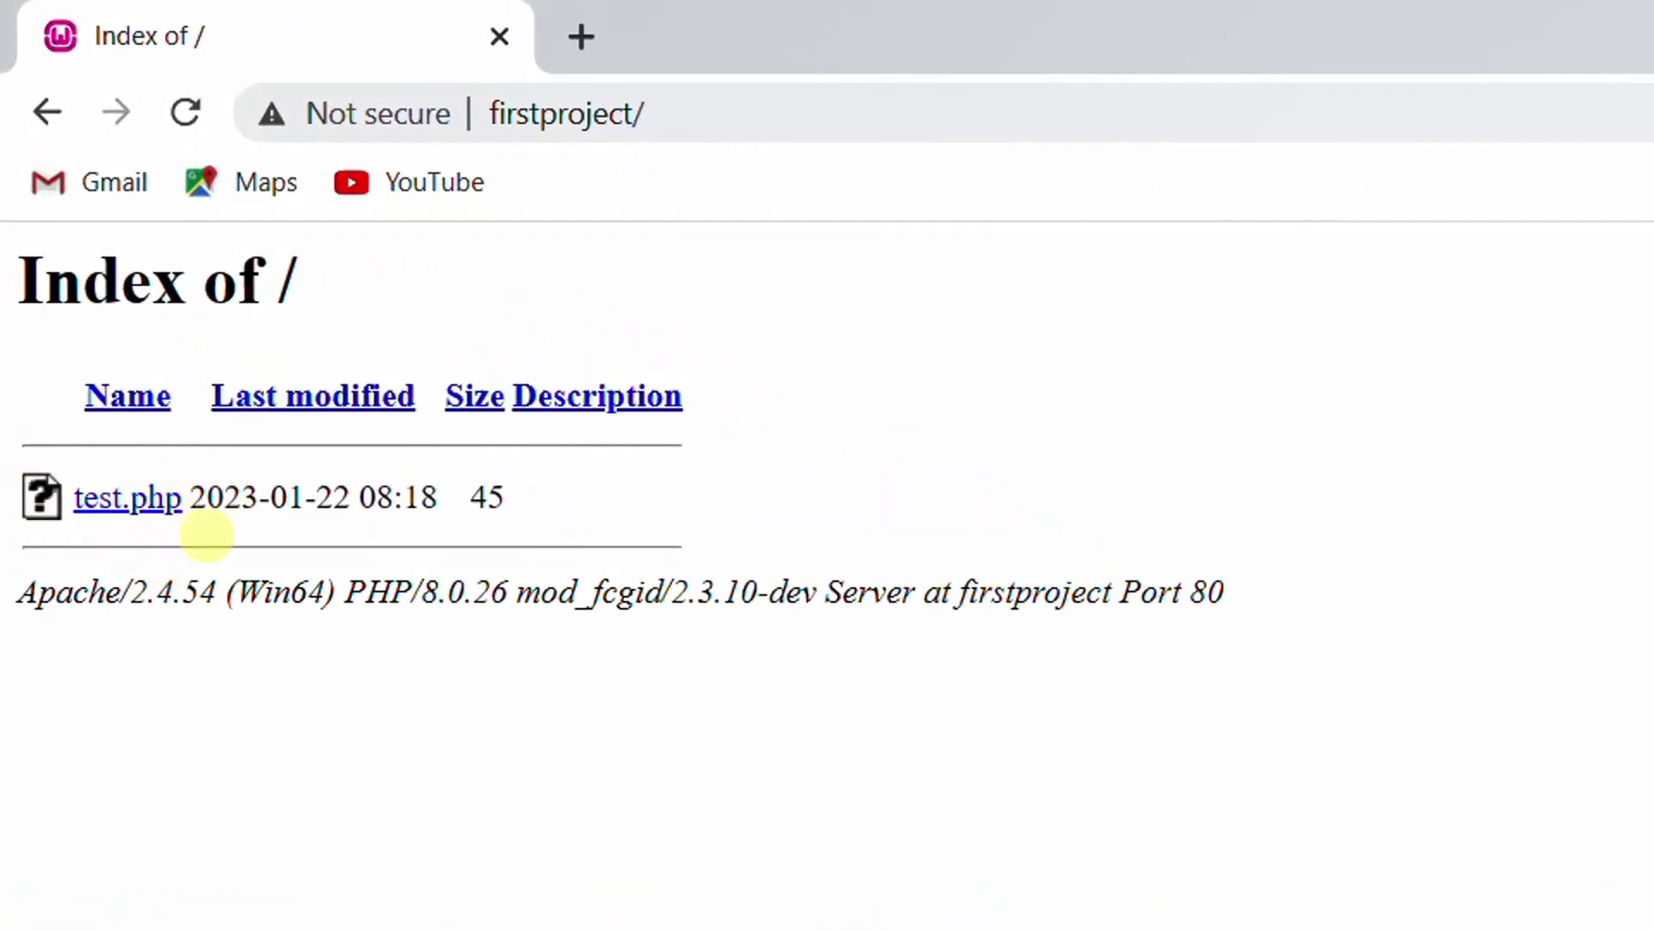
left_click(100, 491)
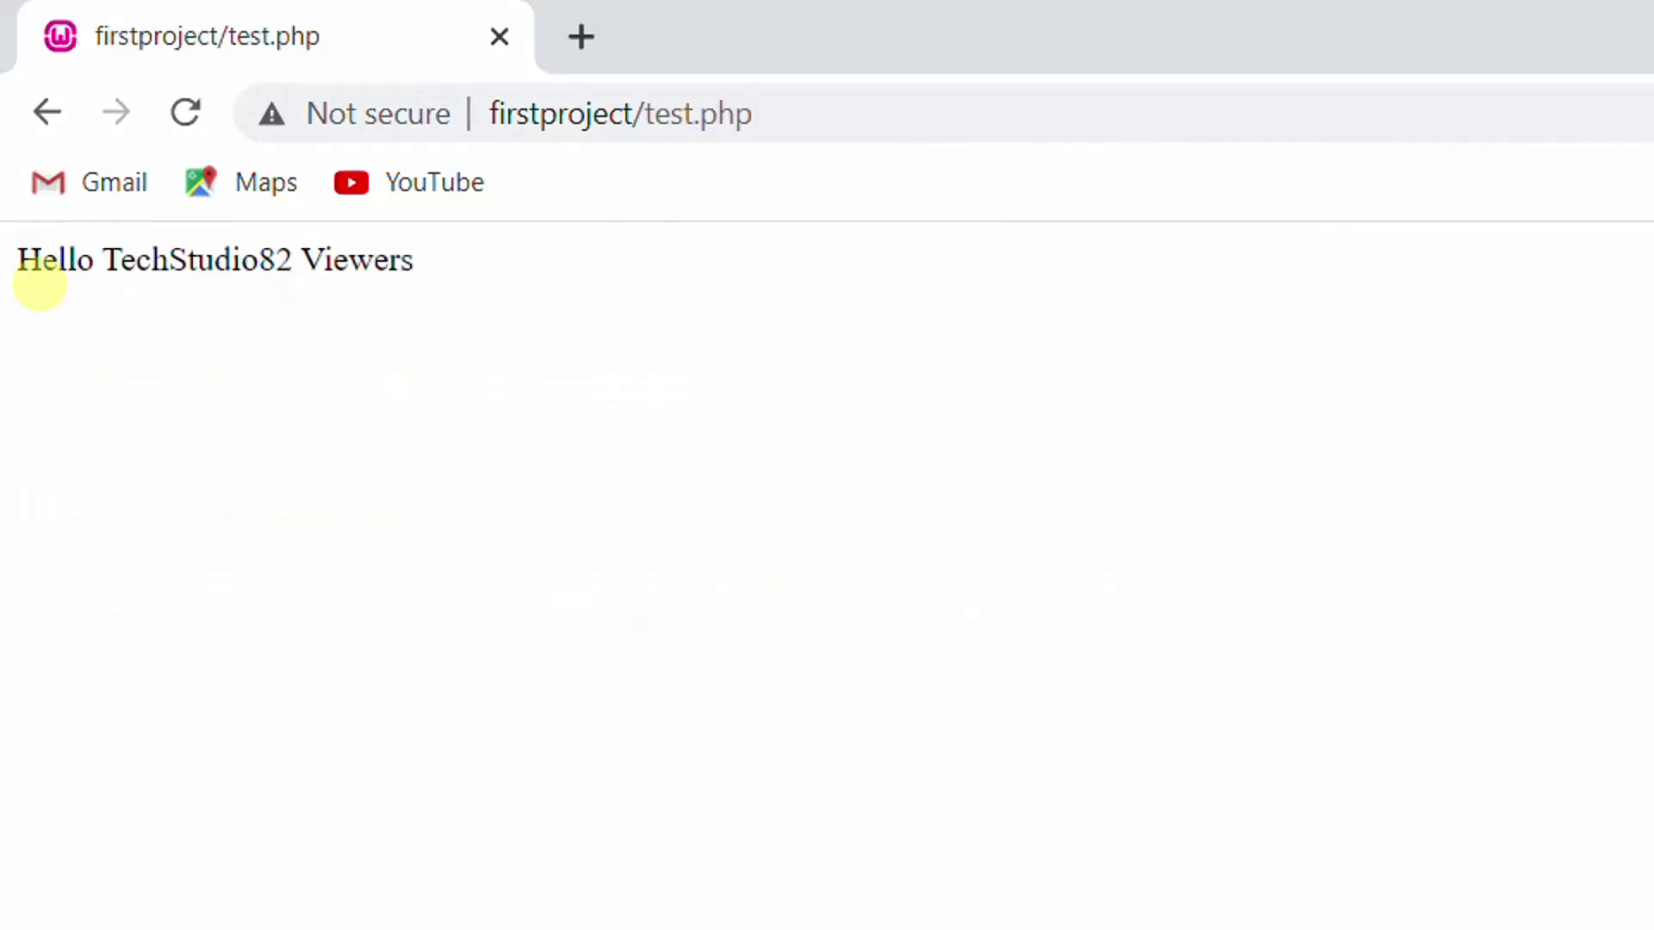